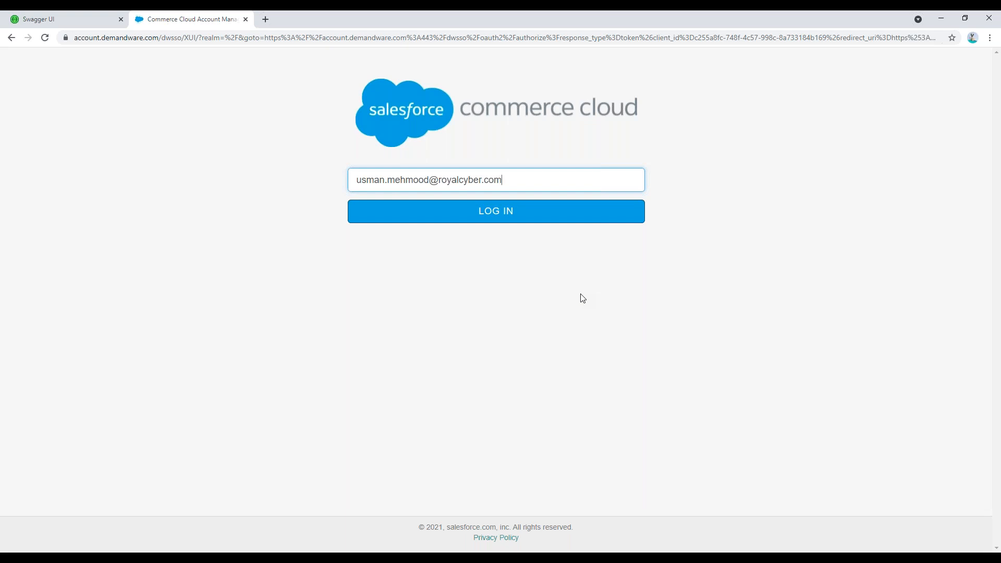
Step: Submit the account e-mail, enter the account password and log in to Commerce Cloud
key(Return)
text(••••••••••)
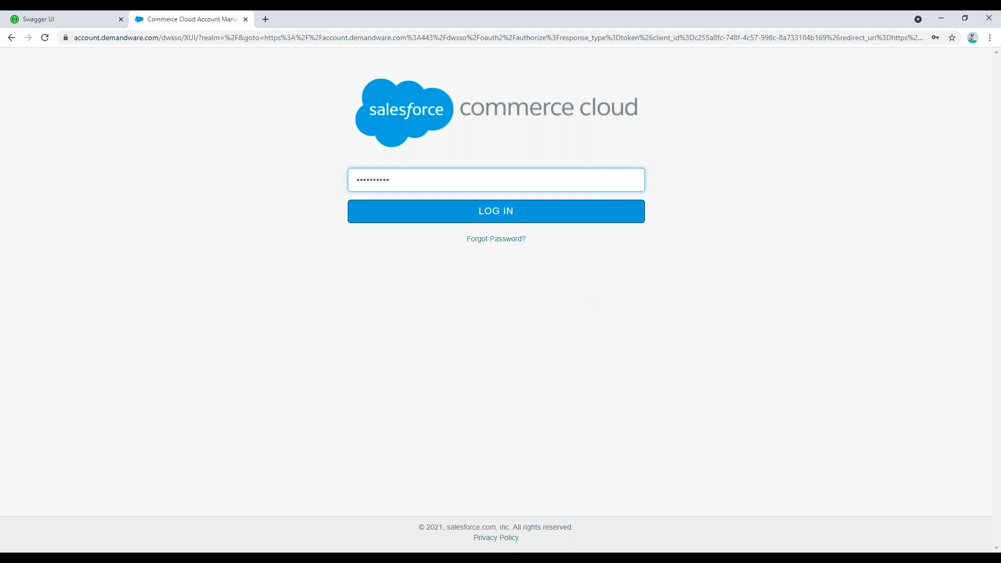
click(565, 214)
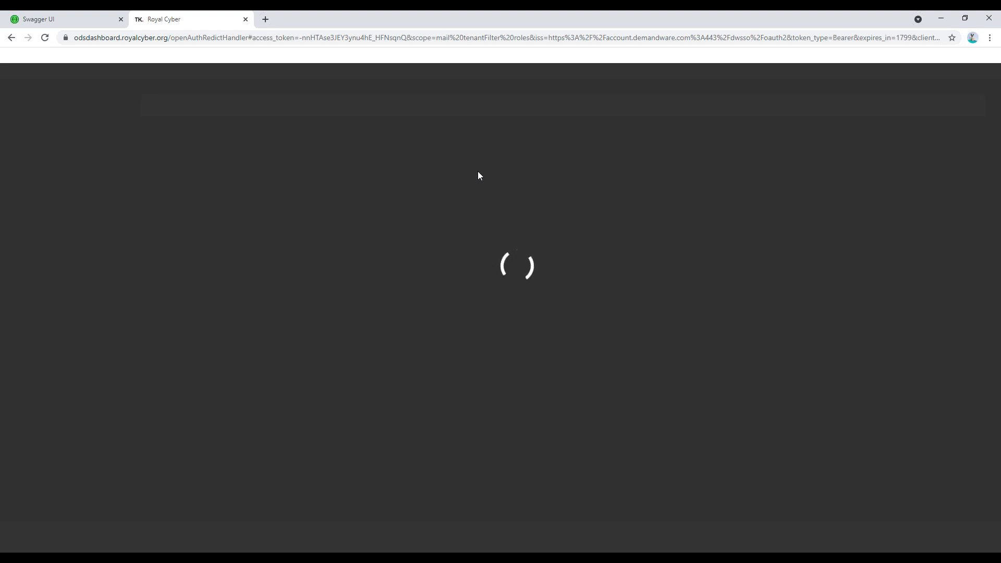
Step: Examine the dashboard's summary cards for started, stopped and total active sandbox instances
drag(192, 38, 253, 39)
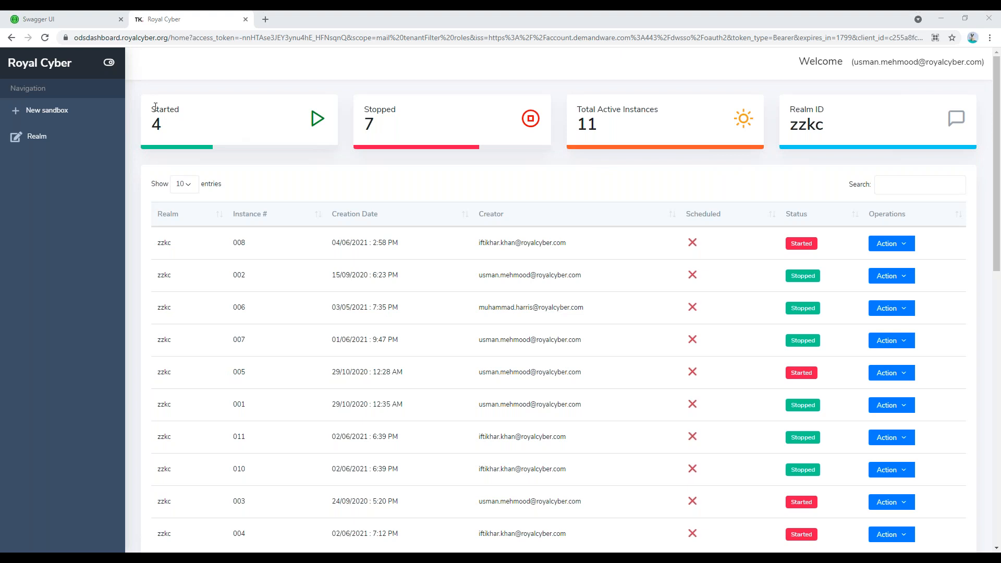
drag(149, 106, 202, 130)
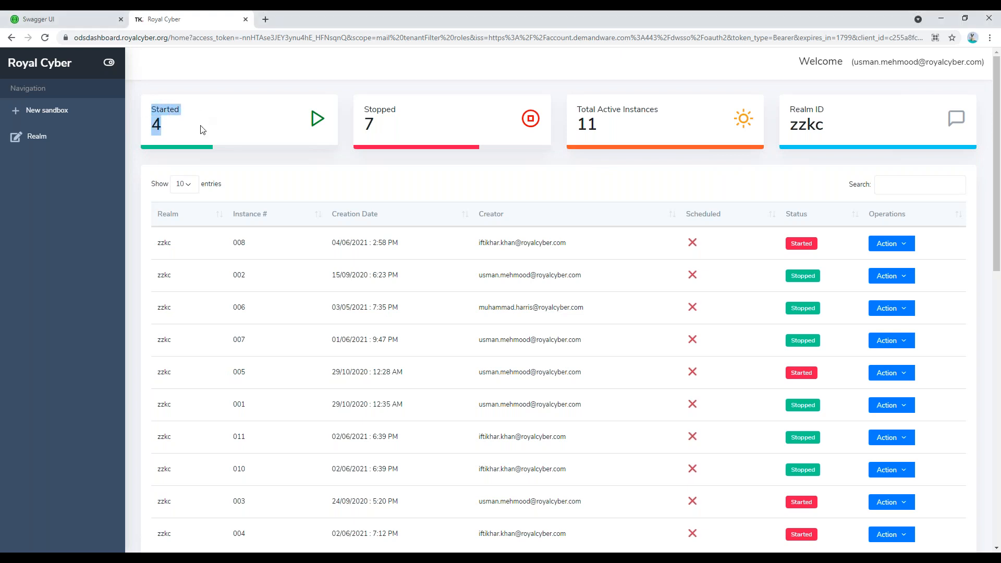
click(202, 128)
drag(409, 117, 374, 106)
click(613, 134)
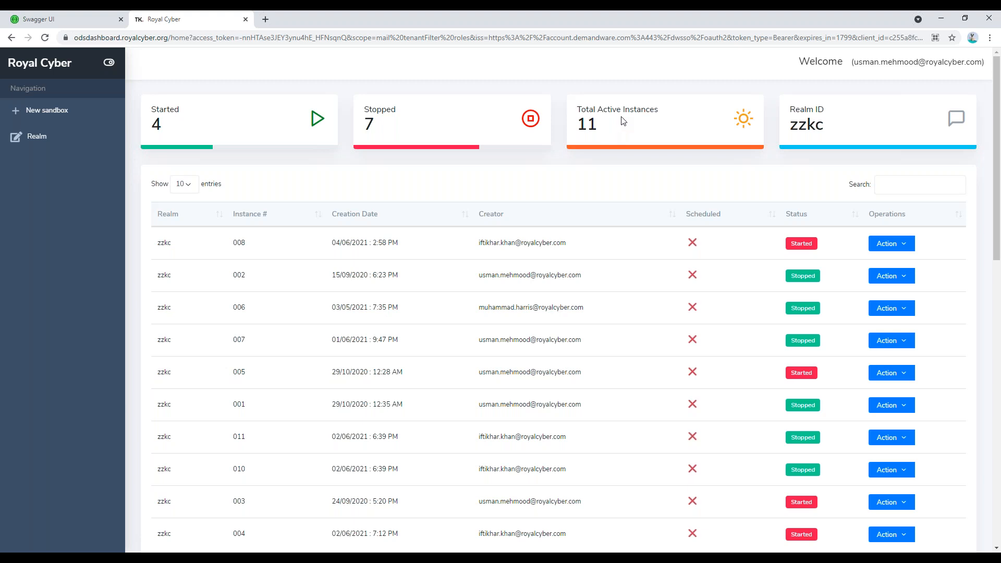
scroll(621, 121, down, 1)
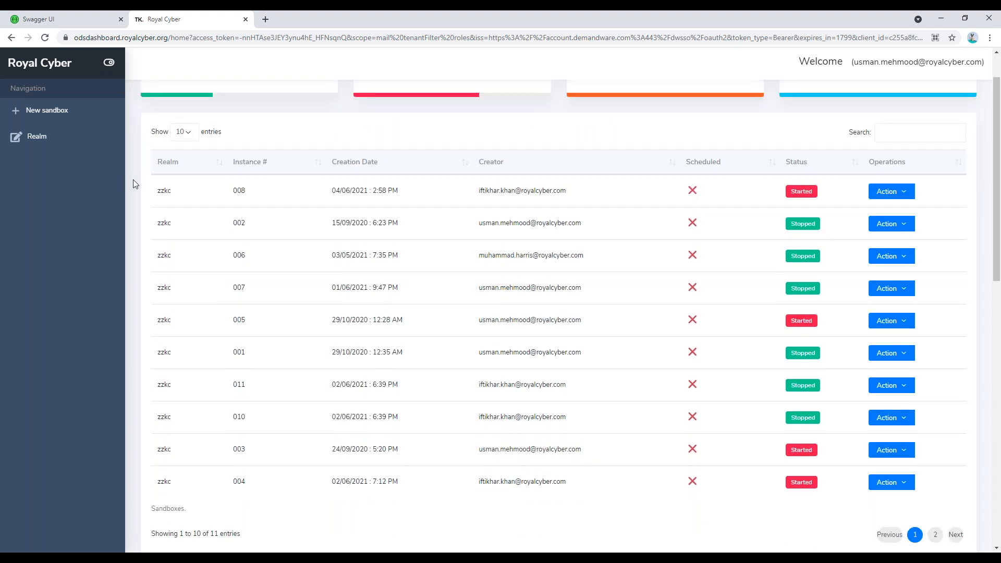
Step: Search the sandbox list for "zkc" and for instance "008", and clear the search
click(911, 134)
text(zkc)
key(BackSpace)
key(BackSpace)
text(008)
key(BackSpace)
key(BackSpace)
key(BackSpace)
scroll(421, 237, up, 1)
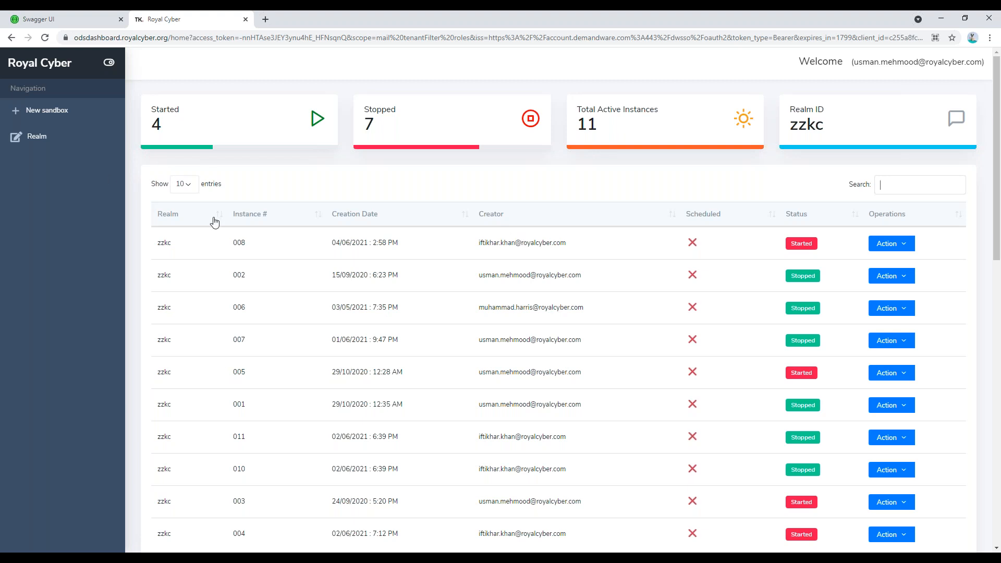
Step: Sort the sandbox list by instance number, and re-sort it by status with the started instances first
click(247, 217)
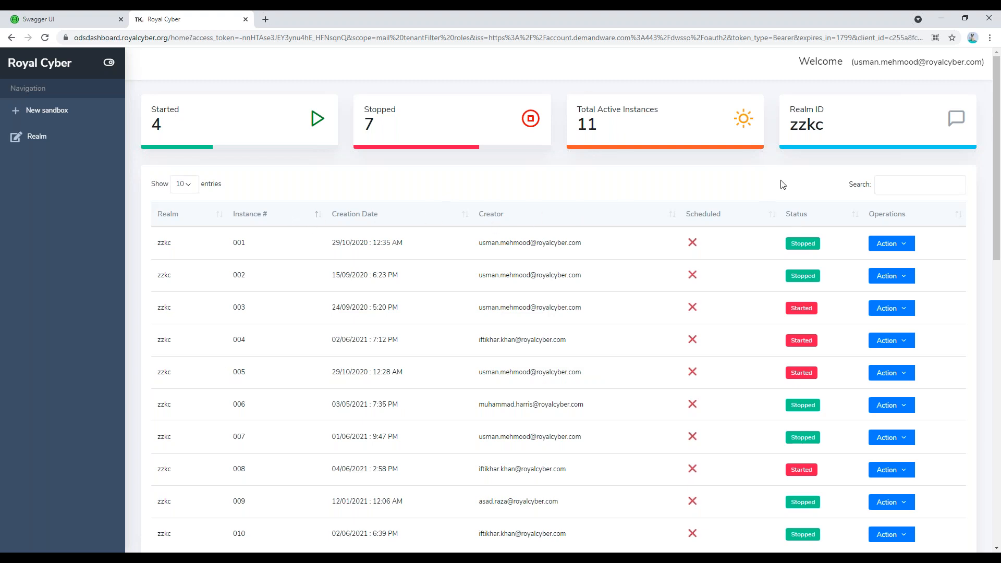
scroll(771, 179, down, 2)
scroll(783, 172, up, 1)
click(797, 162)
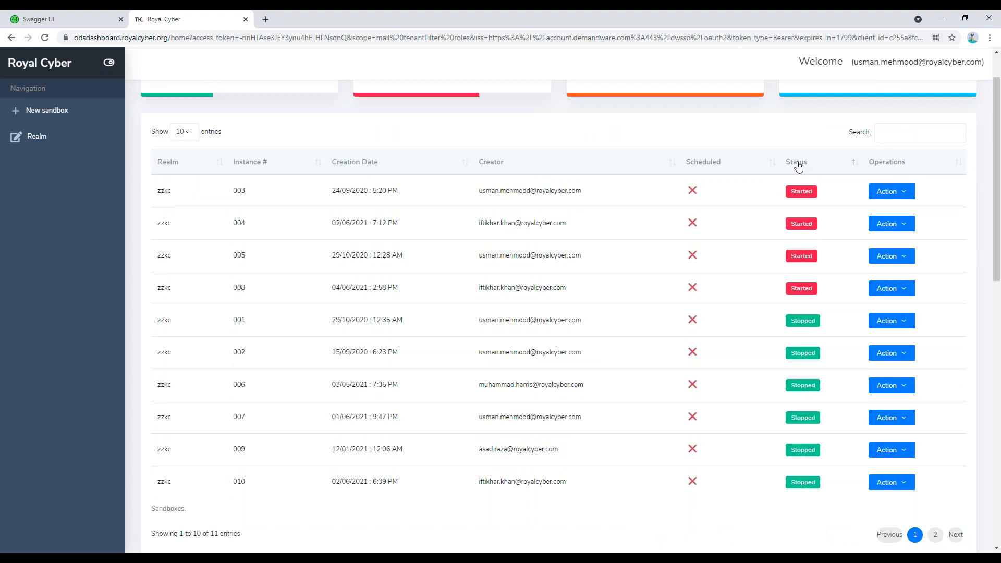
scroll(719, 212, up, 1)
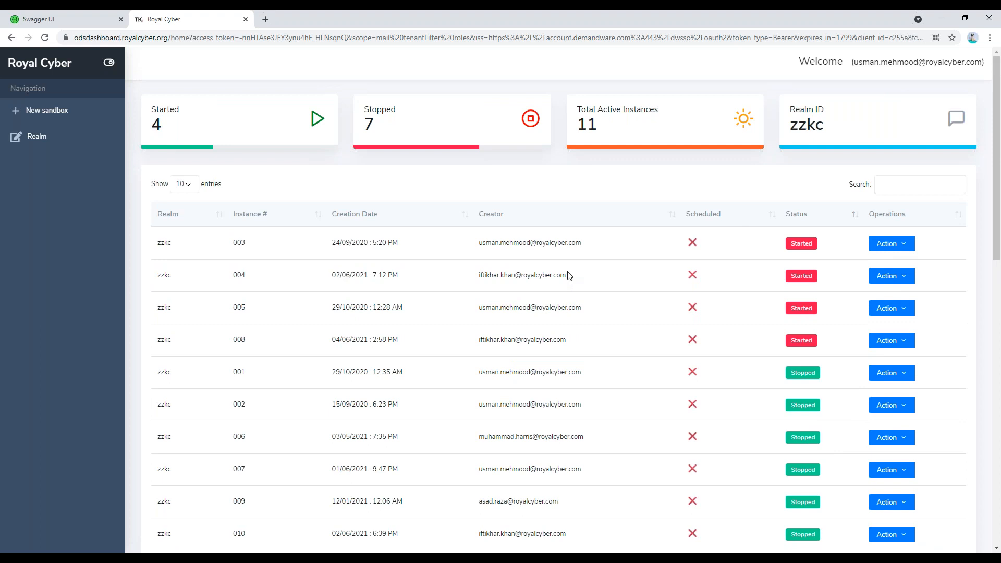
scroll(569, 276, down, 2)
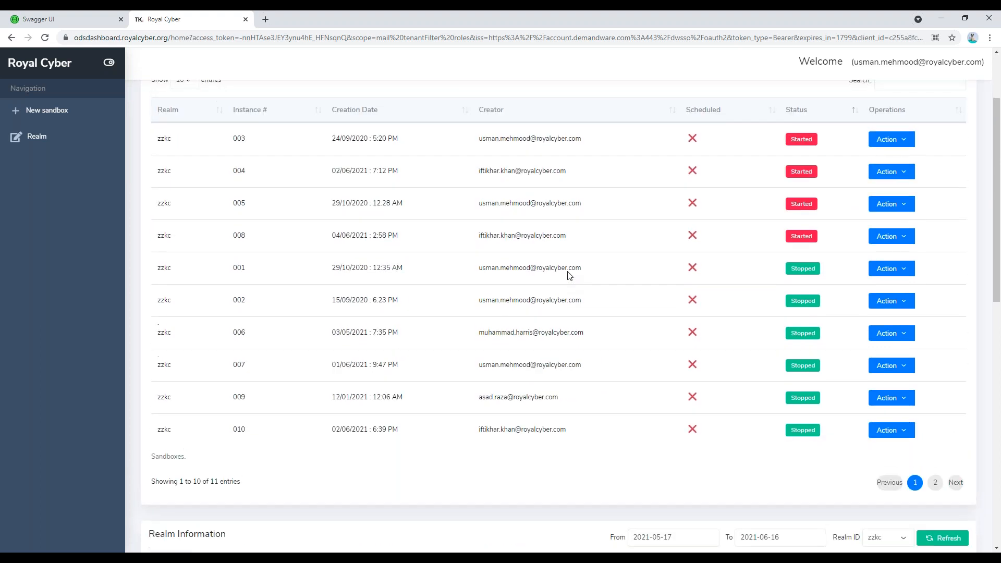
scroll(569, 276, up, 2)
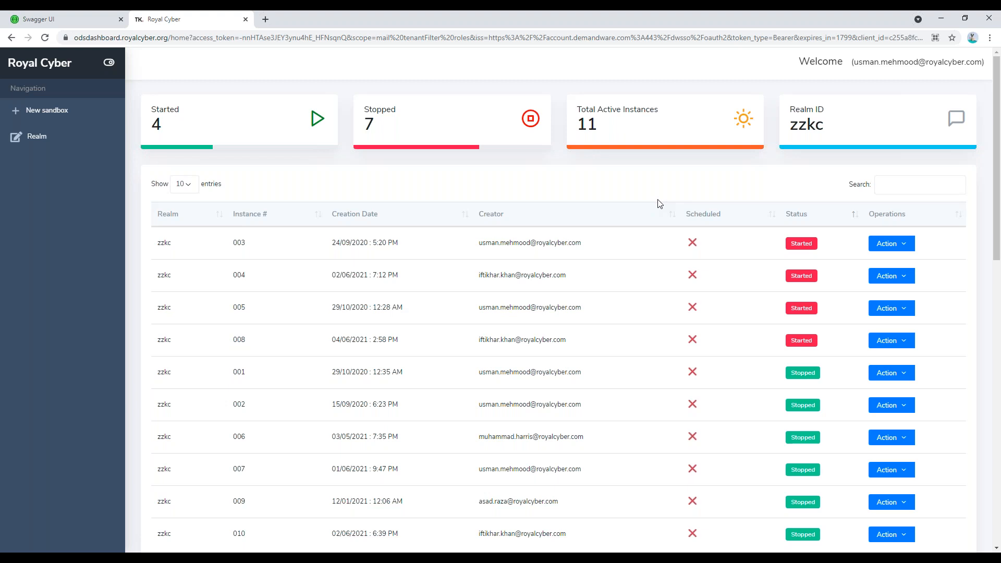
Step: Edit sandbox instance 003, set its time to live to 24 hours and save the update
scroll(616, 197, down, 1)
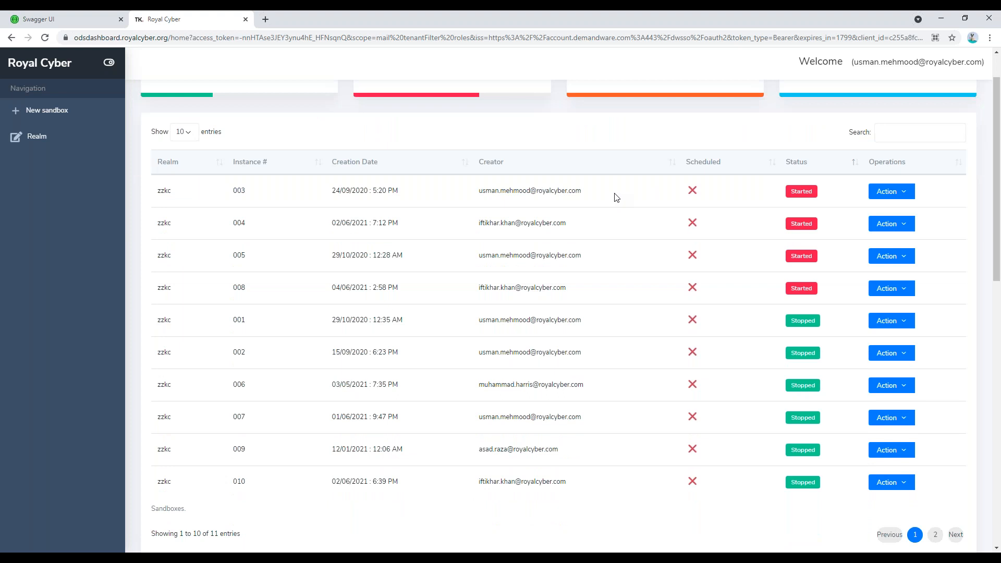
scroll(616, 197, up, 1)
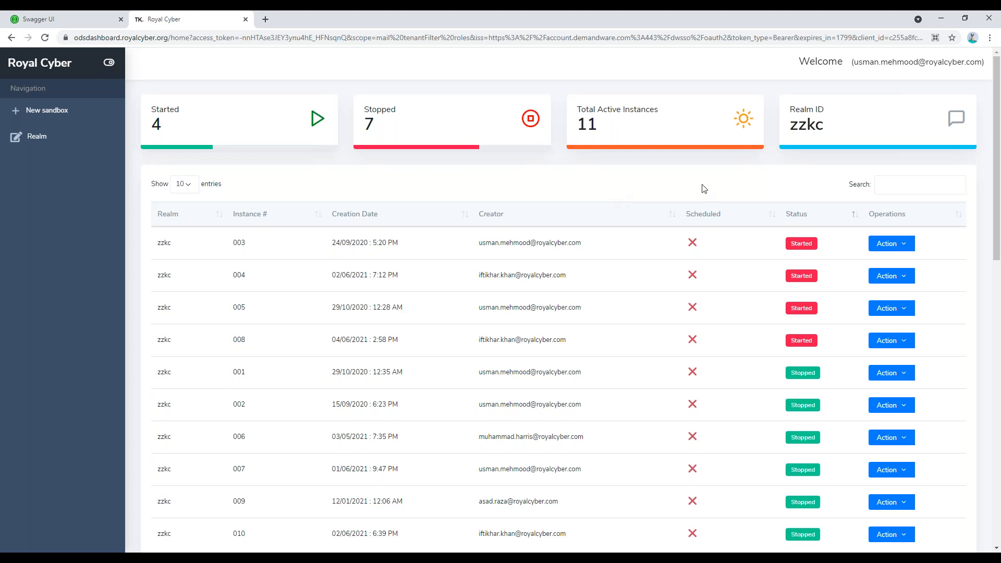
scroll(754, 186, down, 1)
scroll(903, 250, up, 1)
click(903, 248)
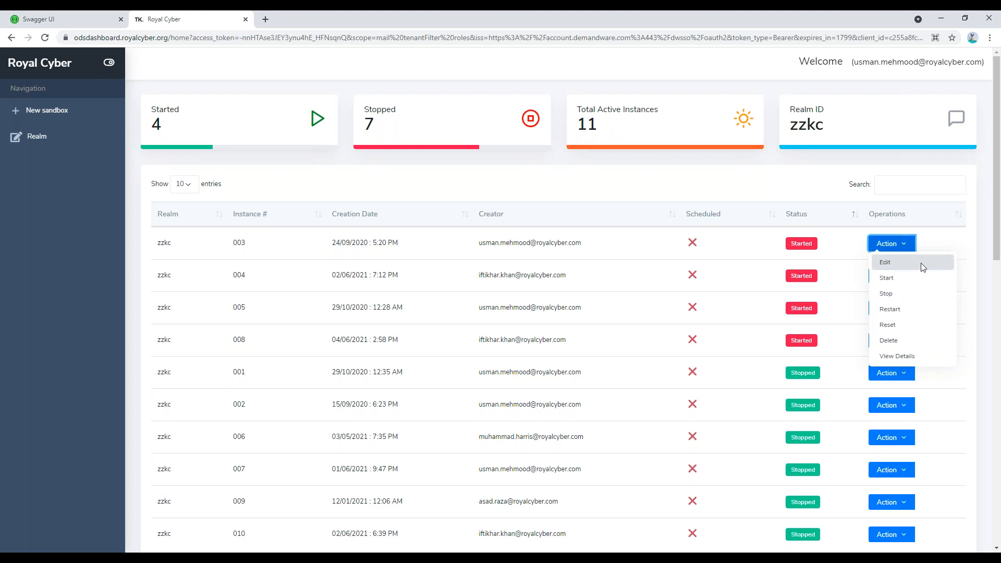
click(921, 263)
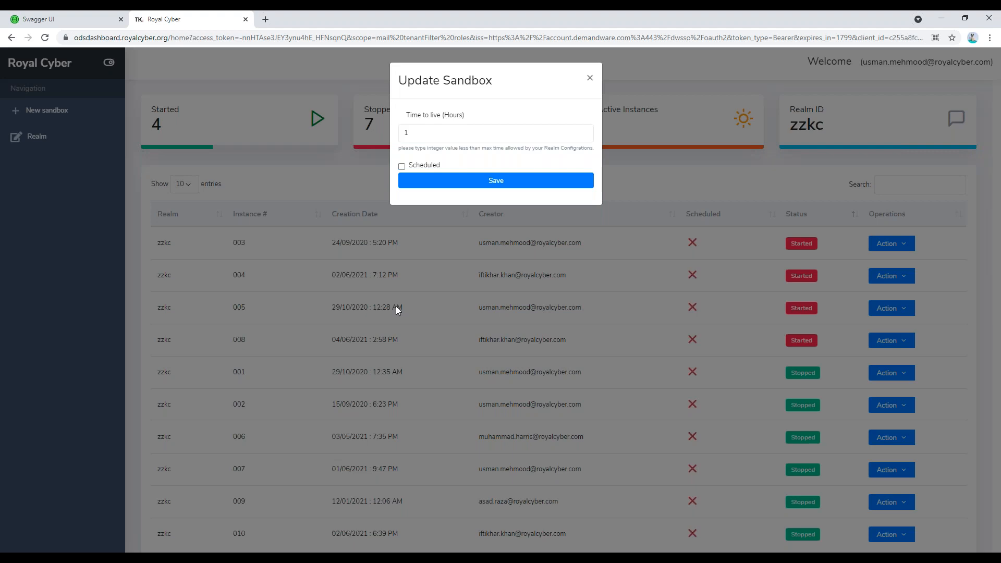
double_click(406, 133)
text(24)
click(461, 181)
Step: Start the stopped sandbox instance 001 and confirm the operation
click(892, 244)
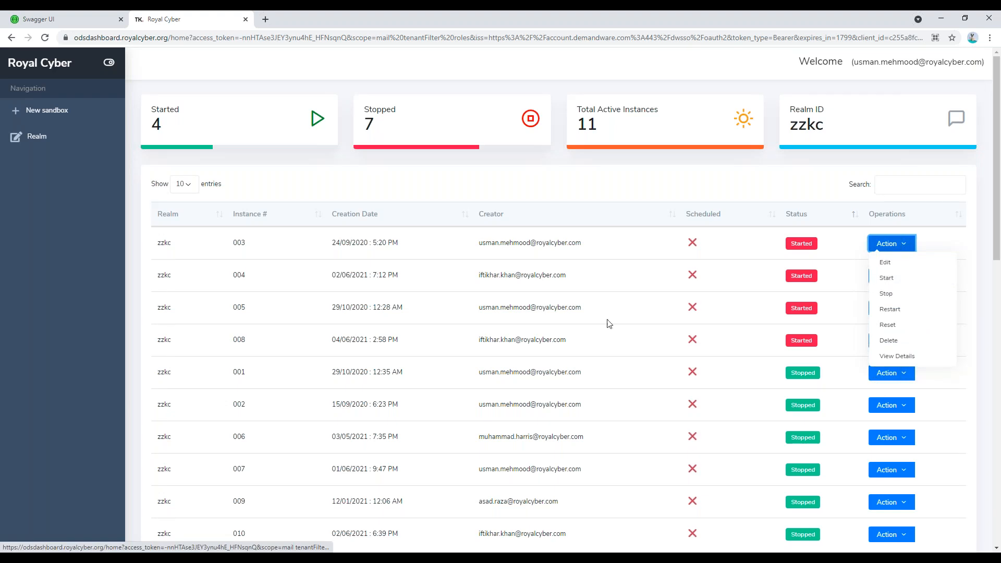
click(725, 313)
scroll(760, 311, down, 1)
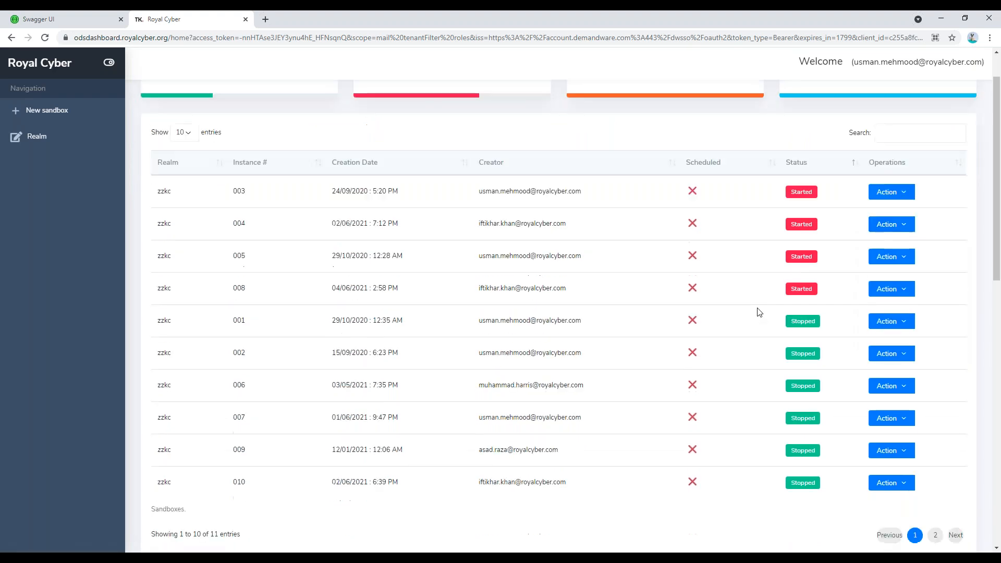
click(882, 319)
click(886, 353)
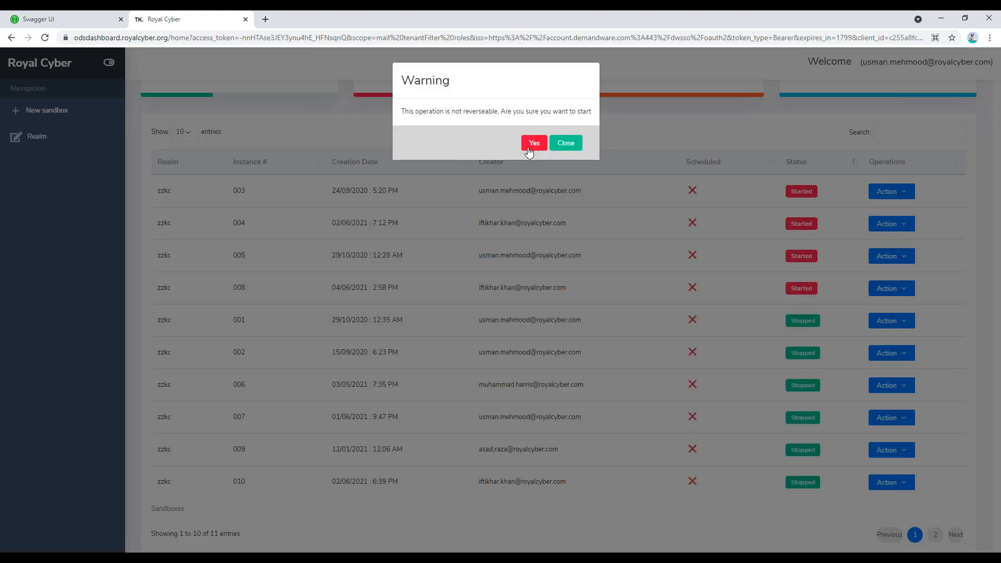
click(532, 144)
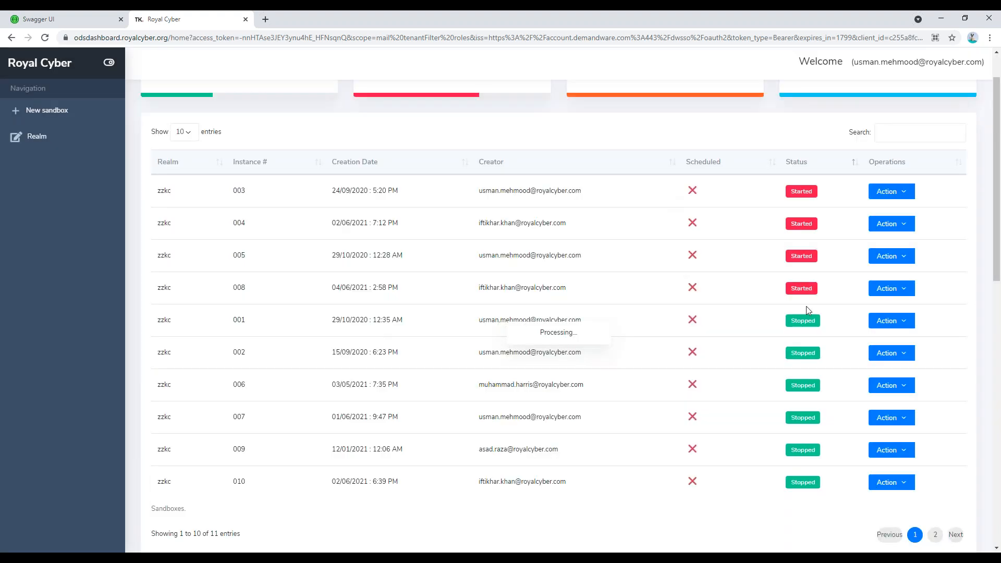
Step: Re-sort the sandbox list by status, ending with started instances first, and check the status of instance 001
click(797, 166)
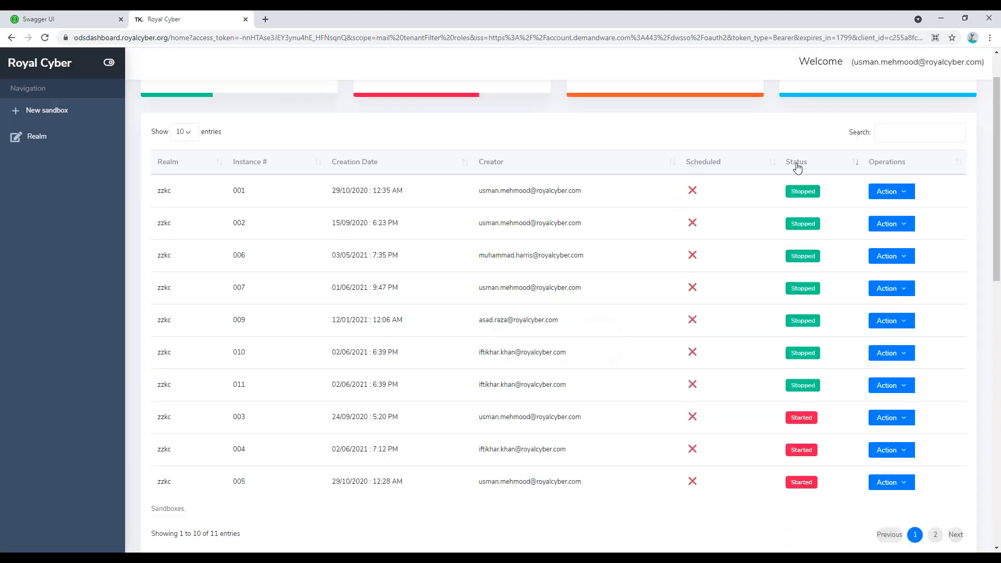
click(796, 166)
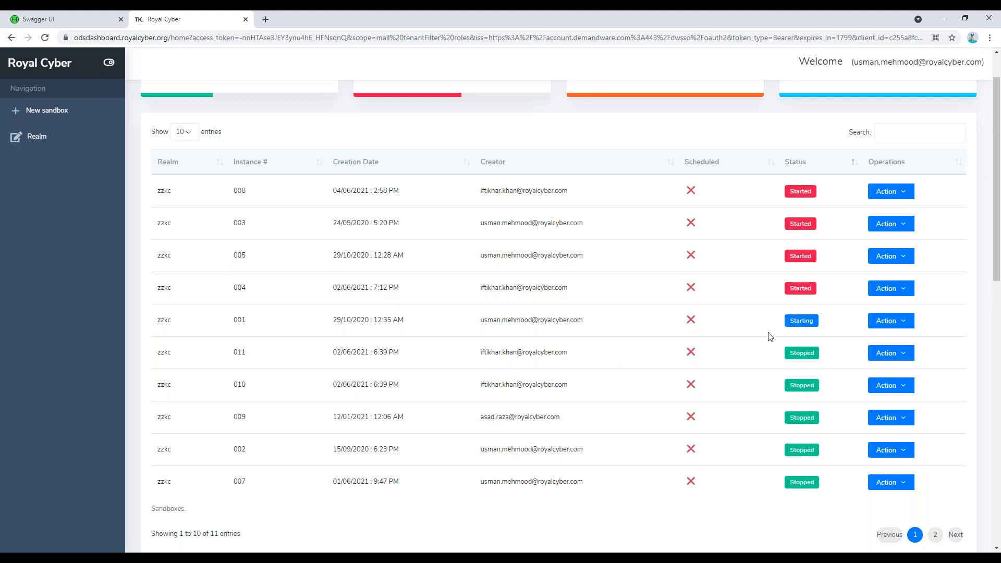
drag(794, 320, 815, 320)
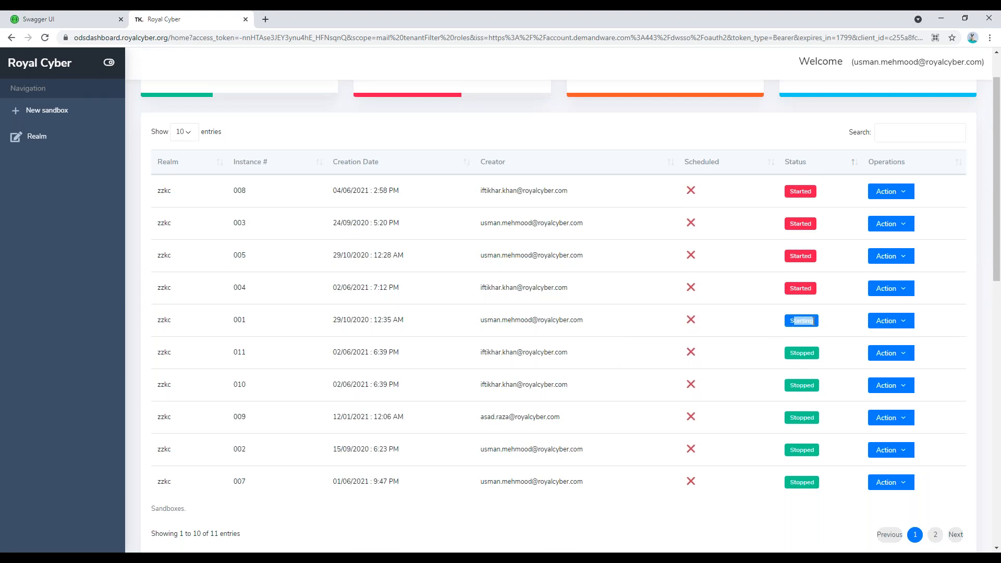
click(761, 322)
Step: Open the details page of sandbox instance 005
click(889, 191)
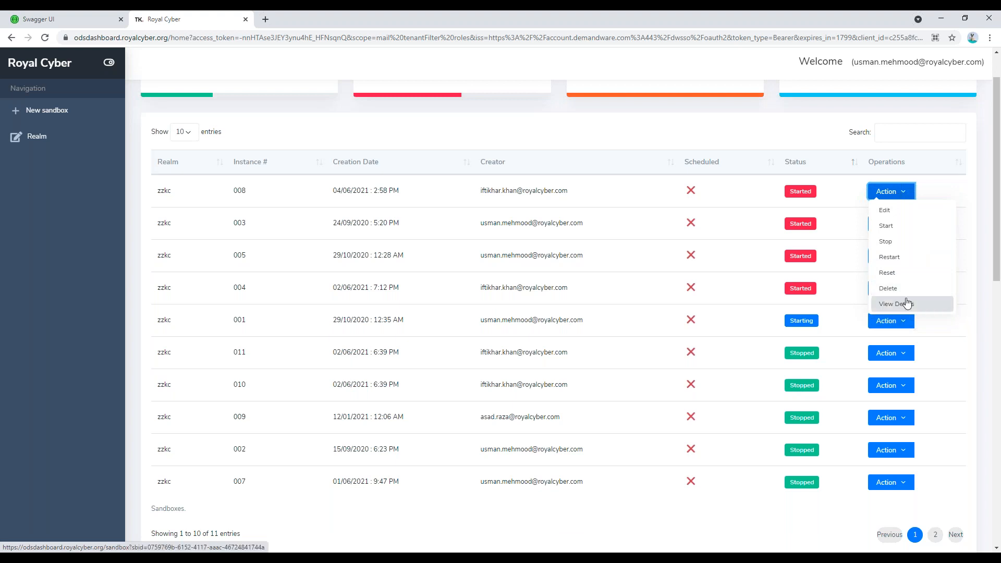
click(595, 307)
click(888, 256)
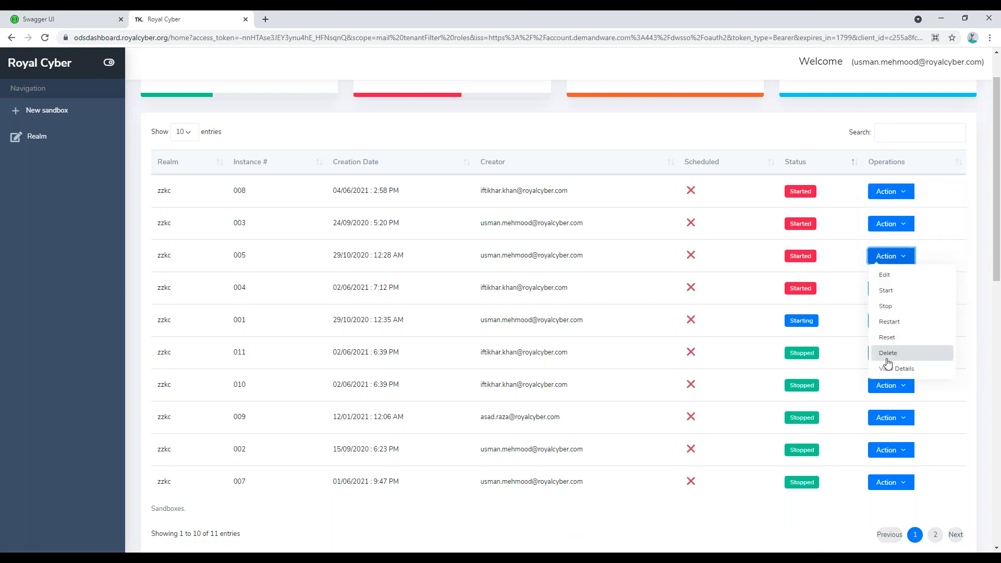
click(917, 369)
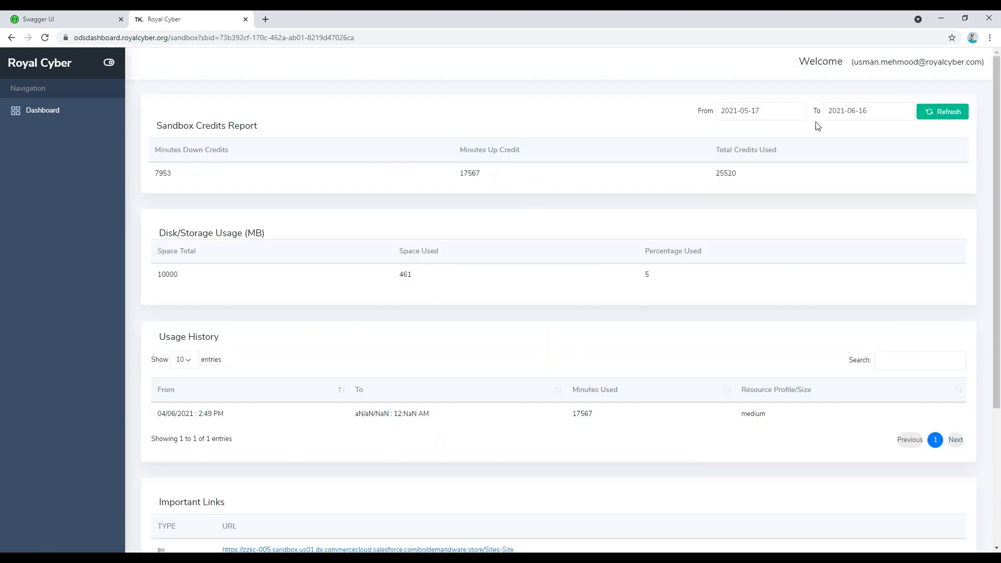
Step: Examine the sandbox's credits report with its date range, the disk usage and the usage history
click(768, 111)
click(856, 110)
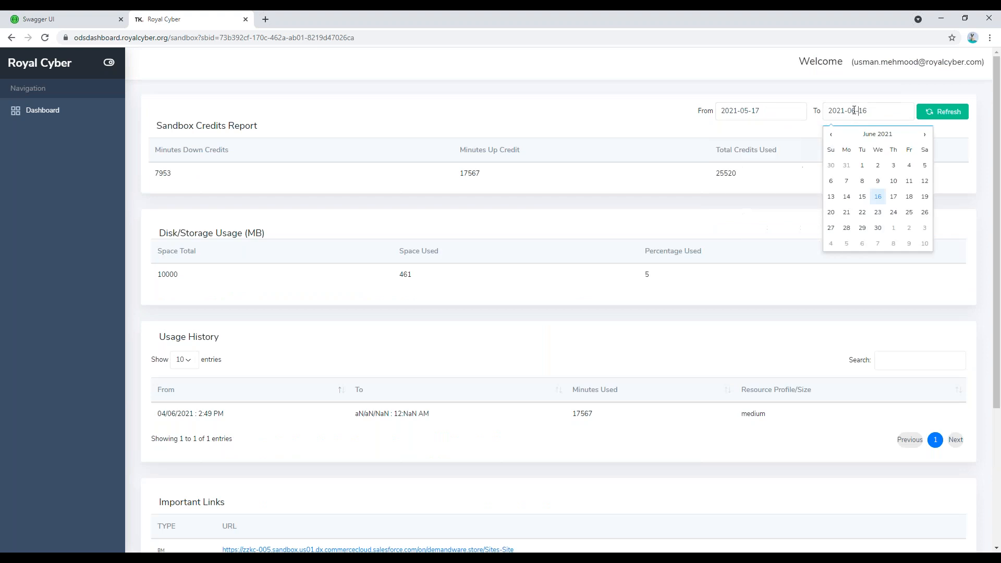
click(751, 107)
click(632, 104)
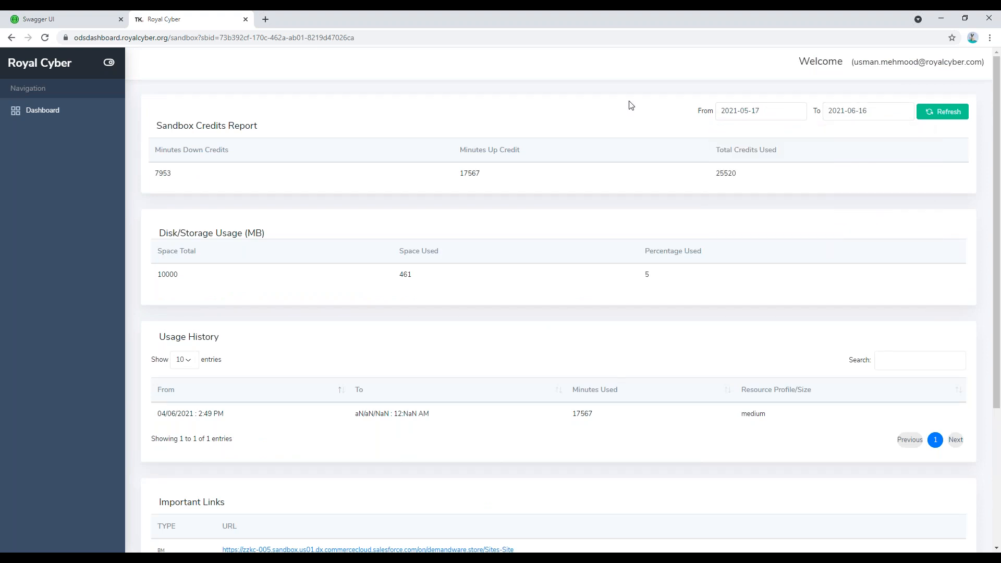
double_click(723, 173)
click(334, 235)
drag(399, 276, 417, 277)
scroll(367, 275, down, 2)
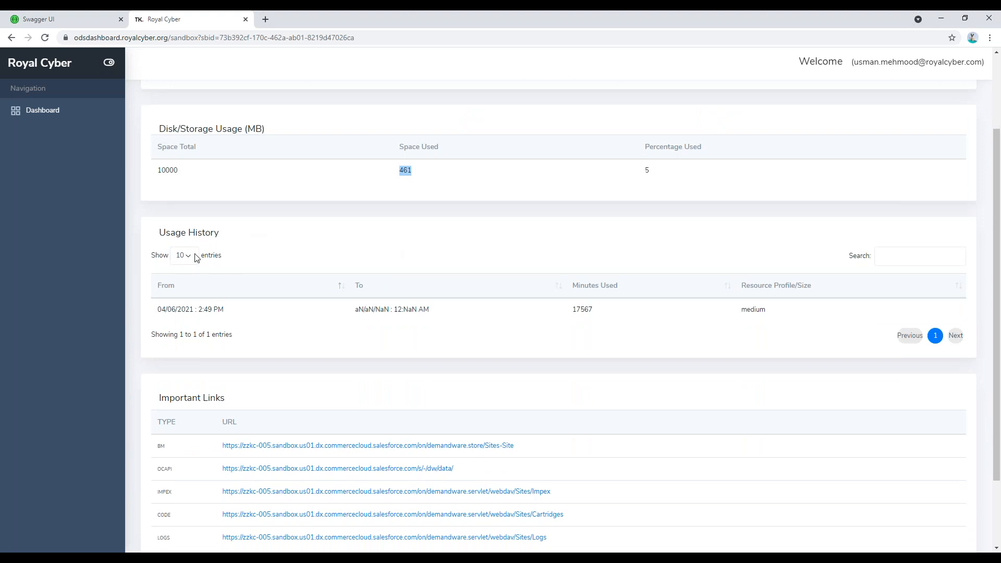
scroll(420, 263, up, 2)
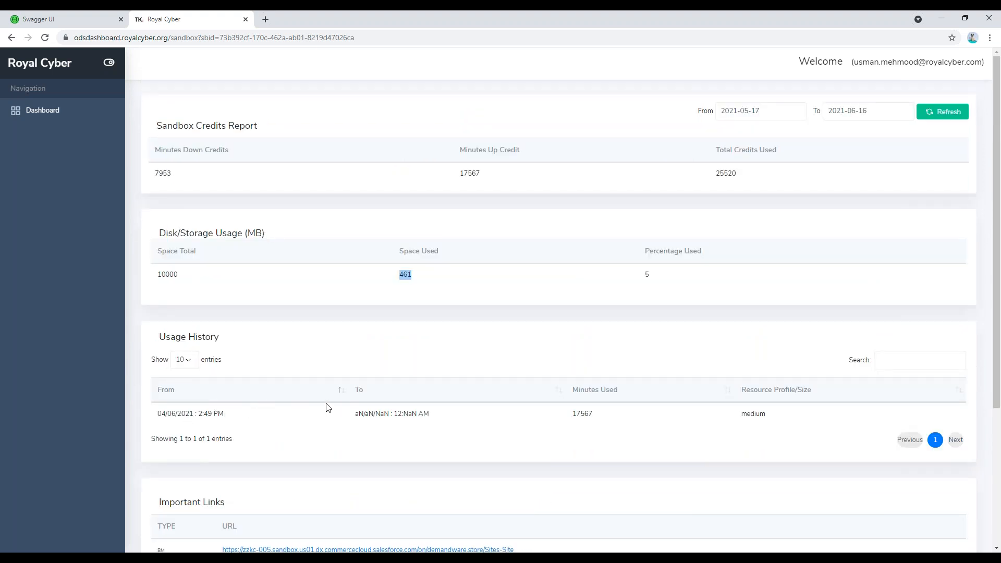
click(417, 415)
double_click(582, 412)
scroll(559, 292, down, 1)
scroll(559, 292, up, 1)
Step: Set the credits report's start date to 2021-03-10 and refresh the report
click(780, 111)
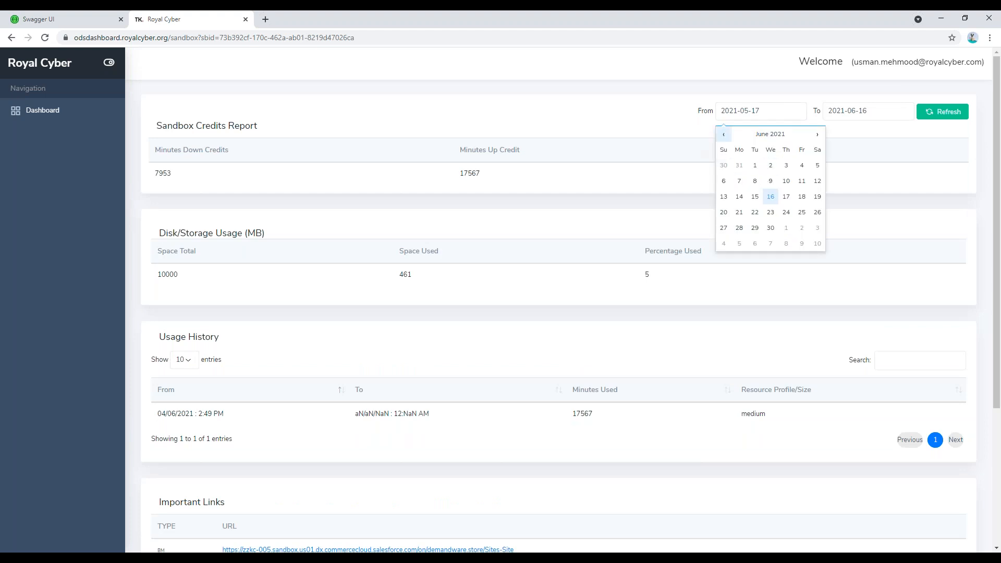
click(724, 133)
click(724, 133)
click(724, 133)
click(771, 181)
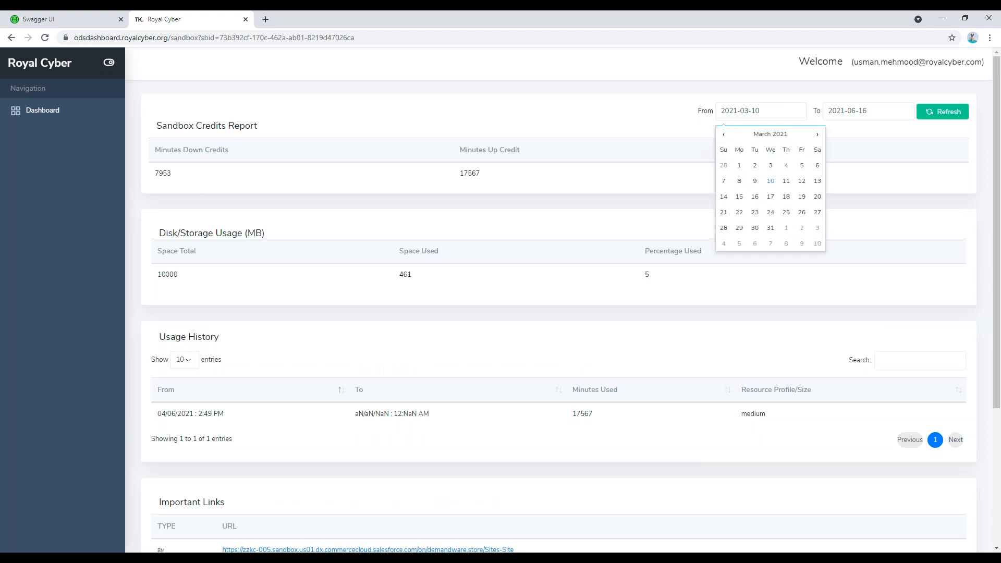
click(943, 112)
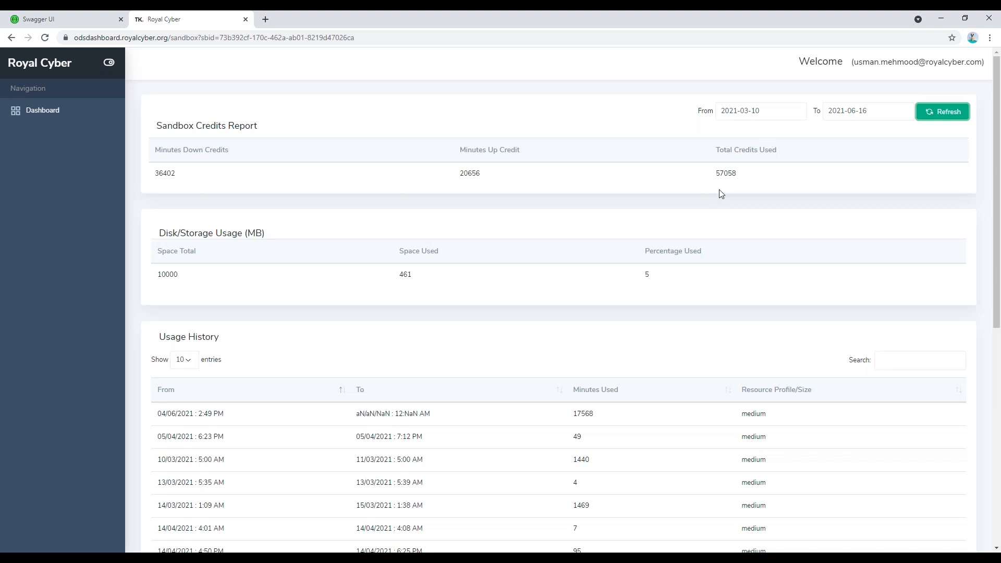
Step: Review the total credits used and the usage history entries for the selected date range
double_click(725, 173)
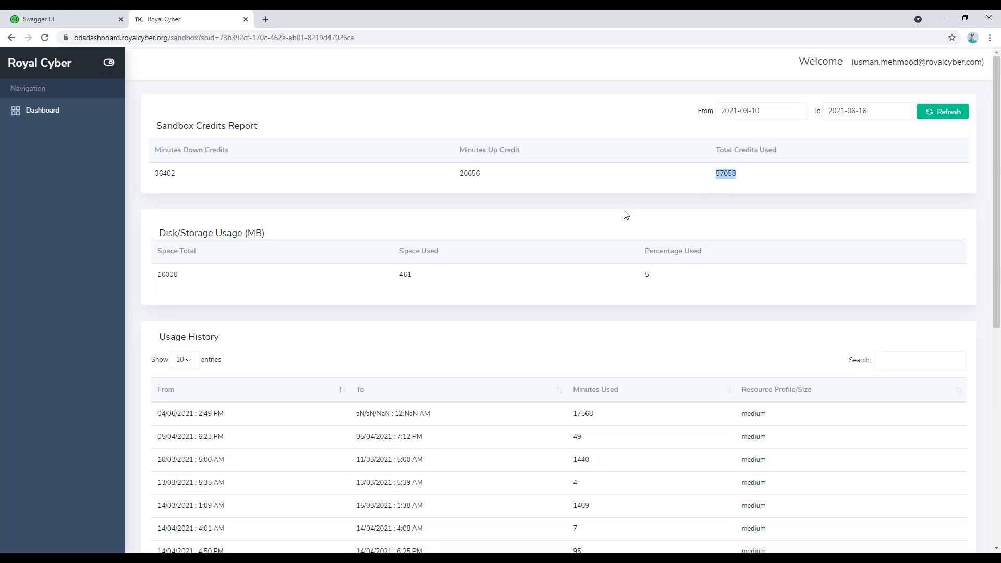
scroll(625, 214, down, 1)
scroll(626, 214, down, 3)
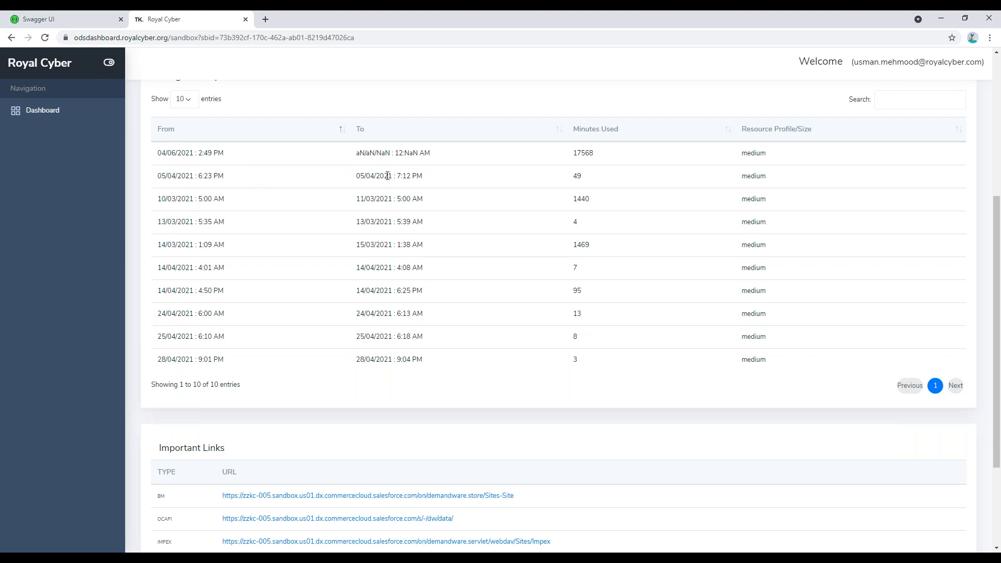
Step: Review the usage history's end times, minutes used and resource profile, and the total credits used in the credits report
drag(388, 176, 398, 176)
click(425, 176)
drag(574, 175, 593, 178)
scroll(793, 203, up, 1)
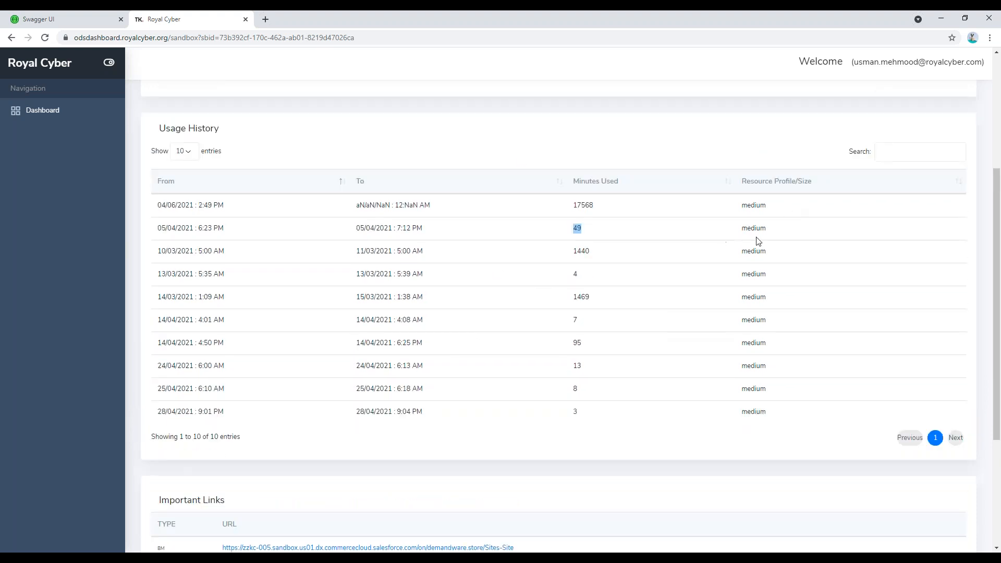
click(758, 229)
double_click(758, 229)
scroll(764, 245, up, 1)
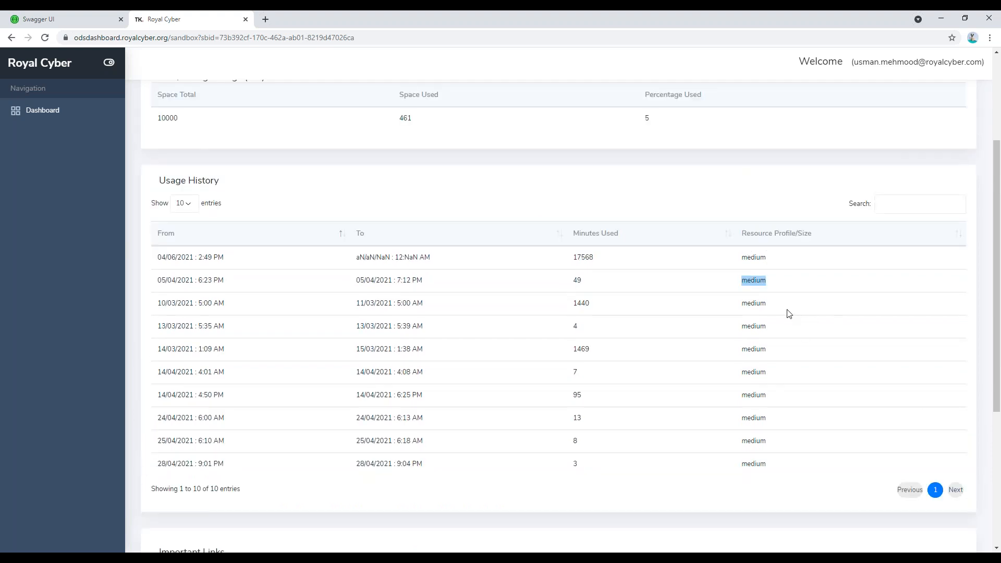
scroll(774, 287, up, 3)
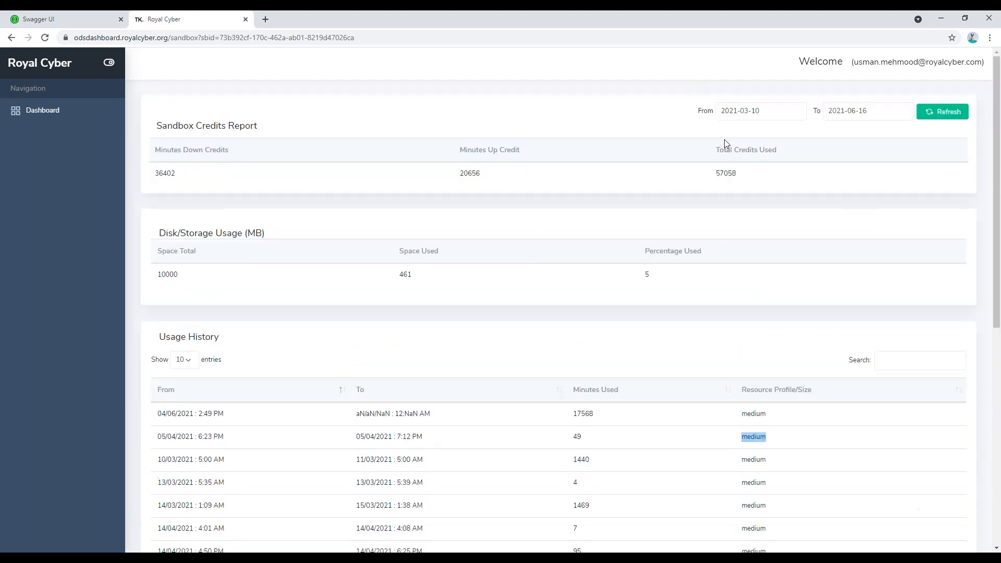
double_click(722, 173)
Step: Review the sandbox's important links for BM, OCAPI, Impex, code and logs
scroll(702, 194, down, 7)
scroll(704, 197, down, 1)
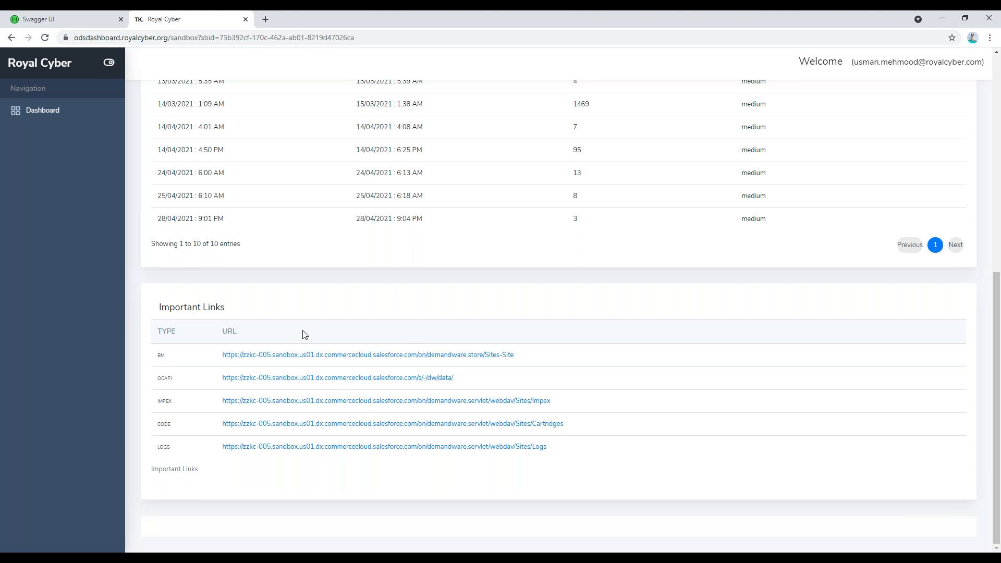
drag(203, 353, 561, 457)
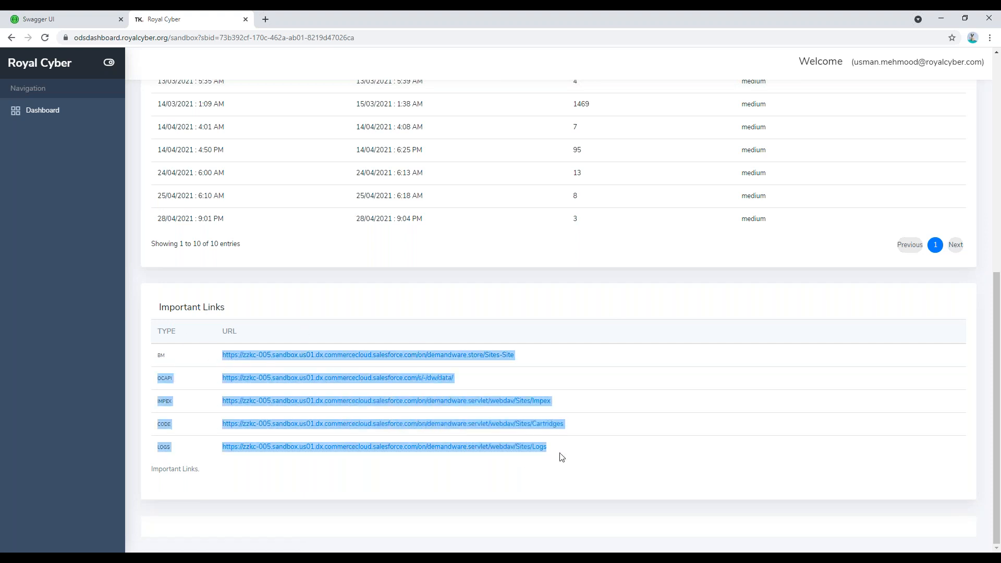
click(556, 480)
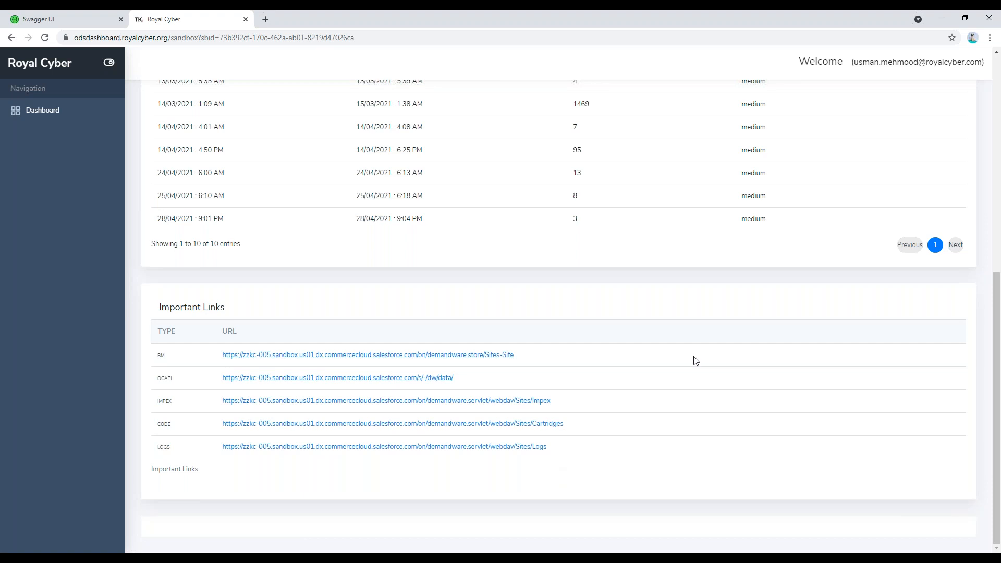
scroll(694, 359, up, 1)
scroll(694, 360, up, 8)
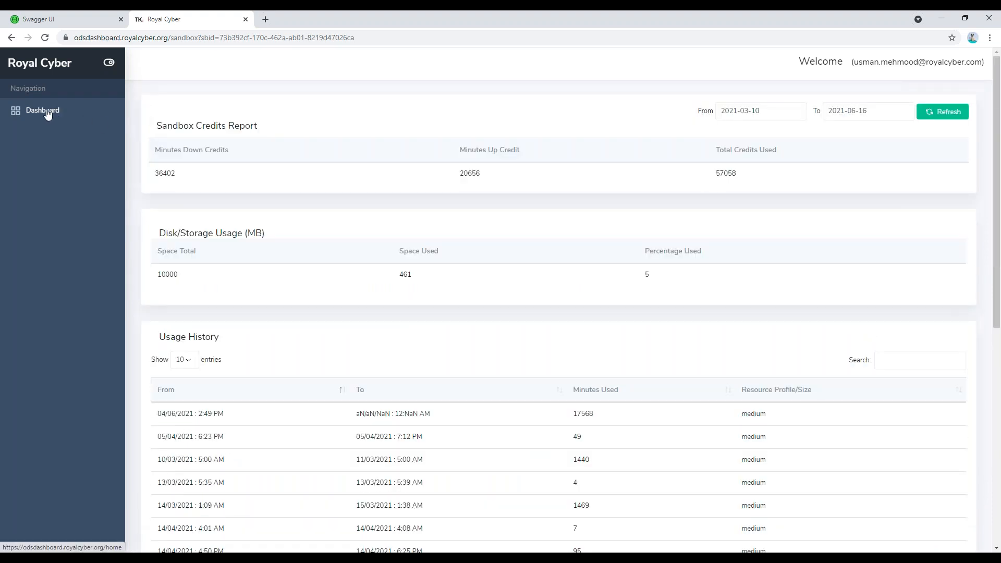
Step: Return to the dashboard and inspect the Create New Sandbox form, closing it without creating a sandbox
click(47, 113)
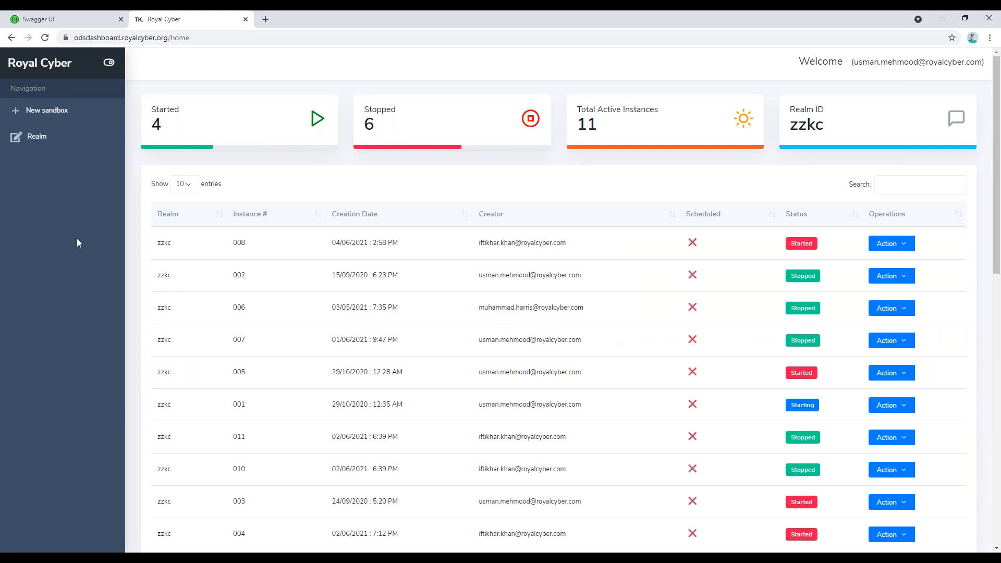
click(51, 116)
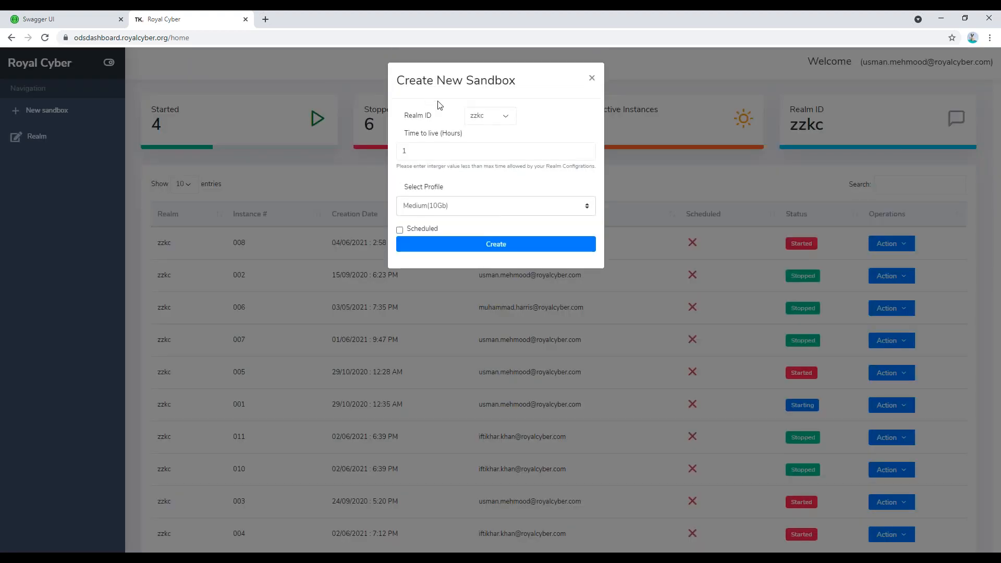
drag(480, 78, 351, 82)
click(564, 93)
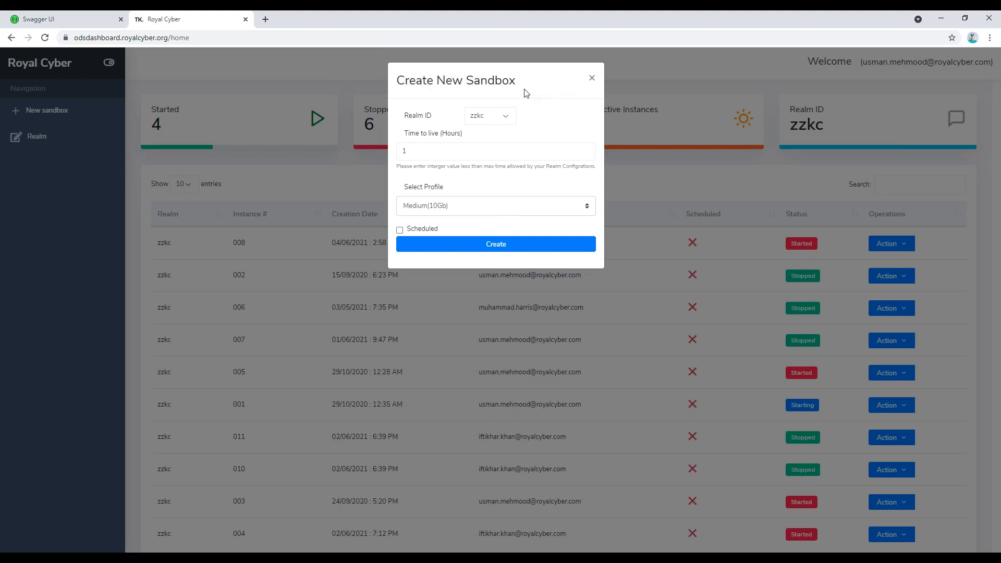
click(996, 414)
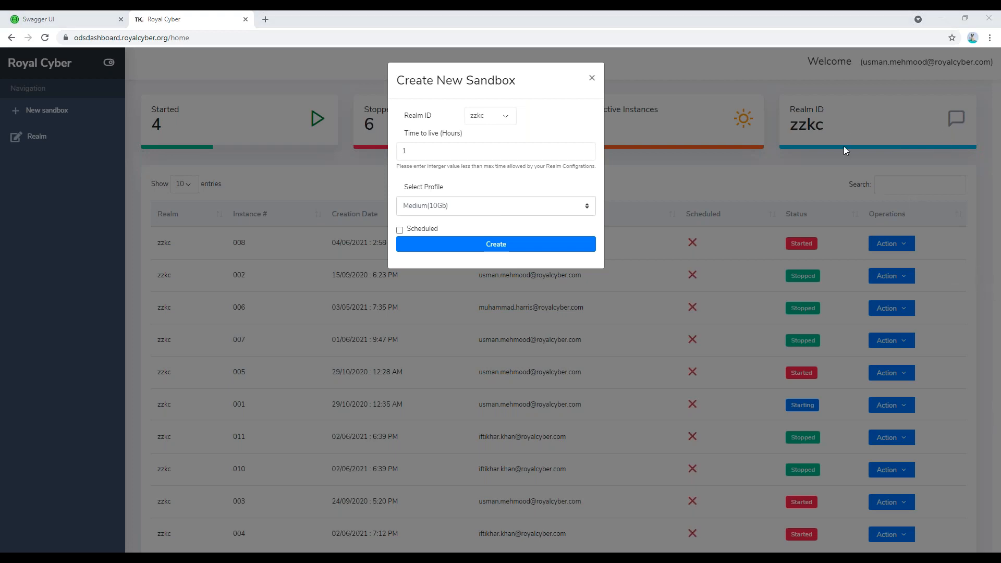
click(774, 176)
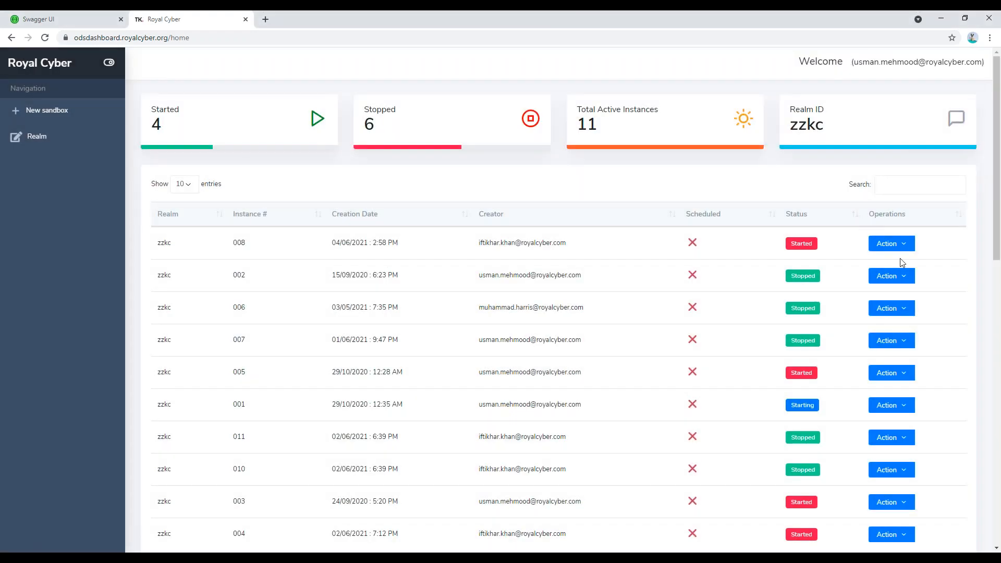
Step: Inspect the time-to-live and scheduling settings in the update form of sandbox instance 008 and close it unsaved
click(900, 245)
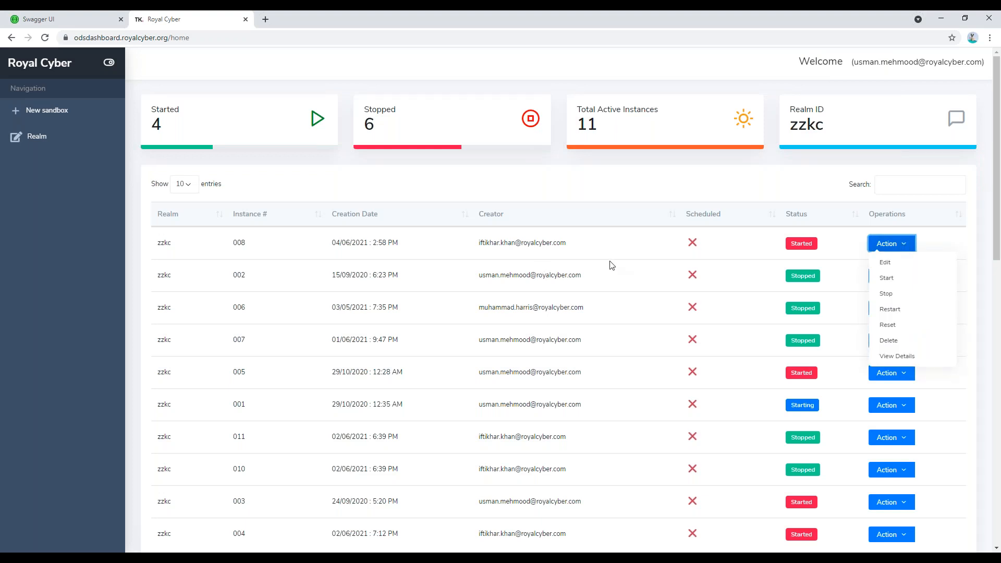
click(925, 261)
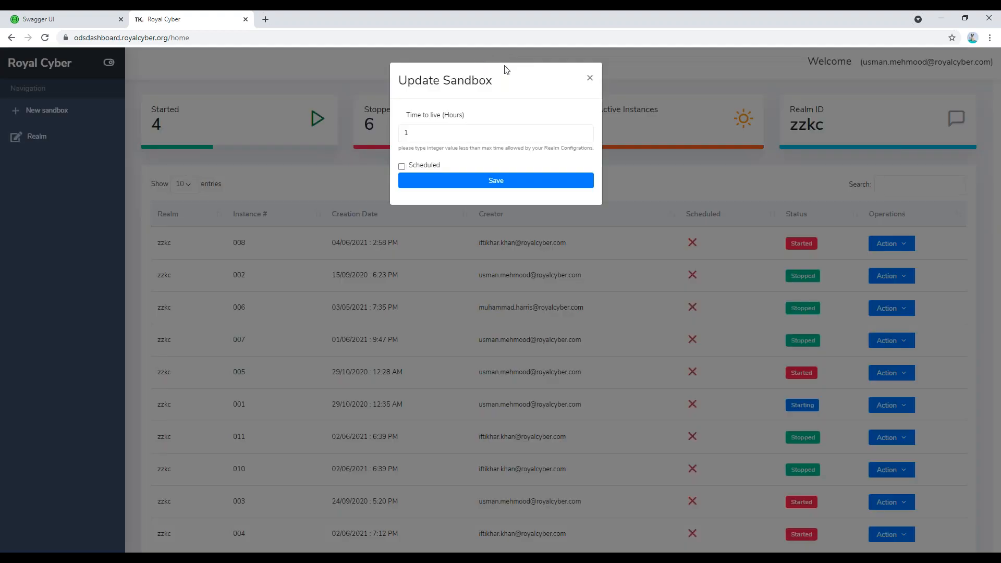
double_click(502, 74)
click(429, 137)
drag(420, 136, 391, 137)
click(590, 78)
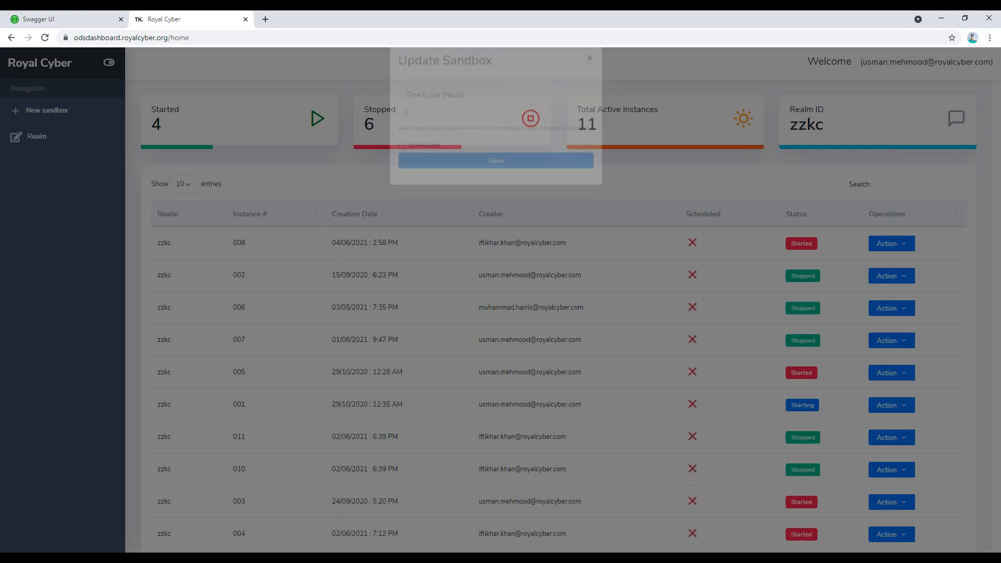
Step: Try to save sandbox instance 008 with scheduling enabled and a time to live of 1 hour
click(898, 252)
click(881, 260)
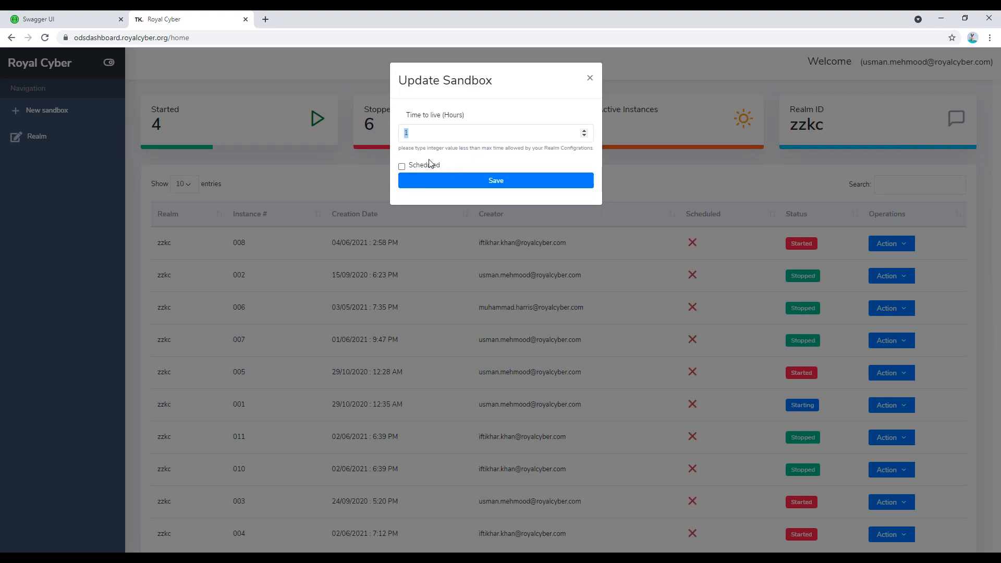
click(427, 167)
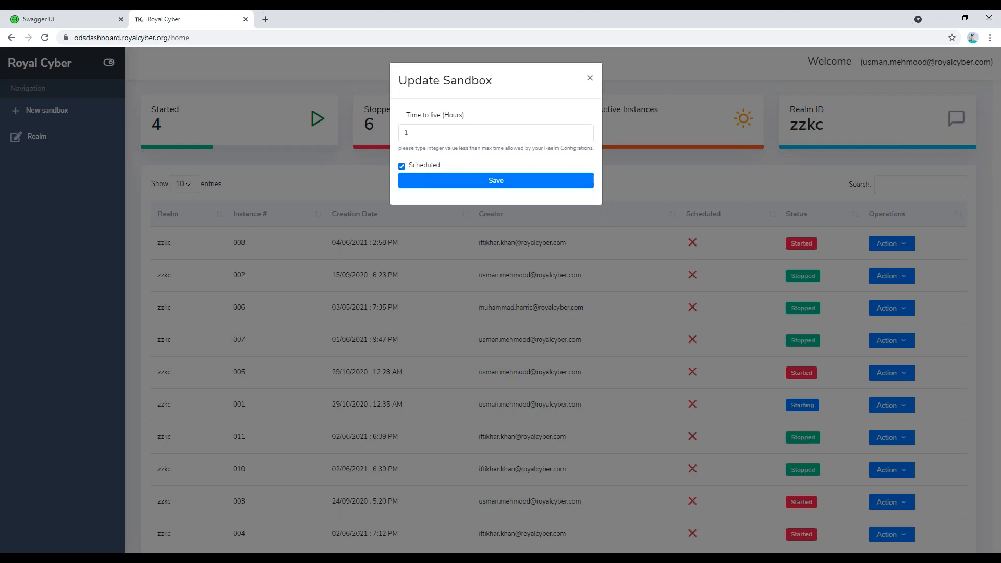
click(490, 183)
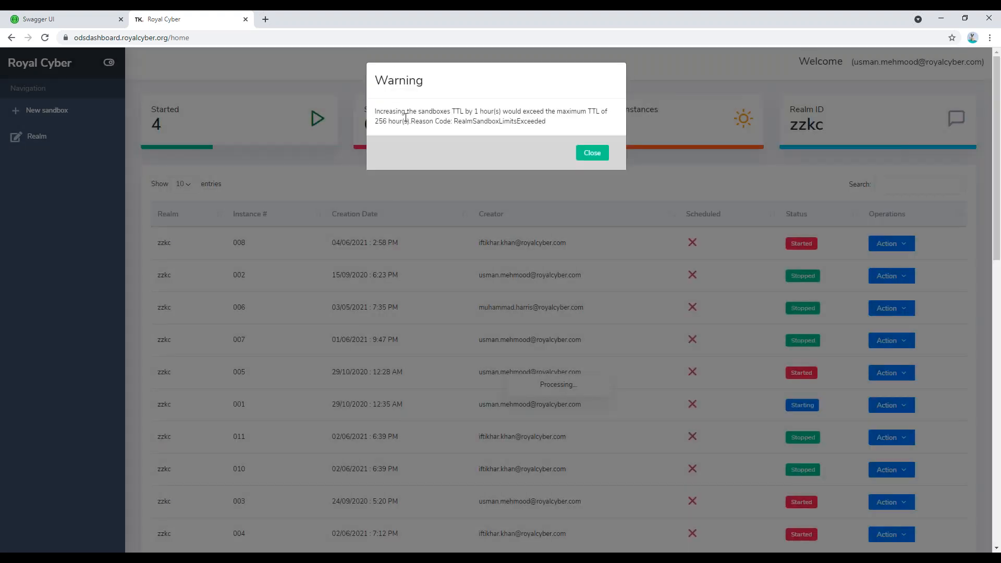
drag(390, 108, 469, 111)
click(530, 109)
drag(571, 113, 589, 128)
click(473, 124)
click(592, 154)
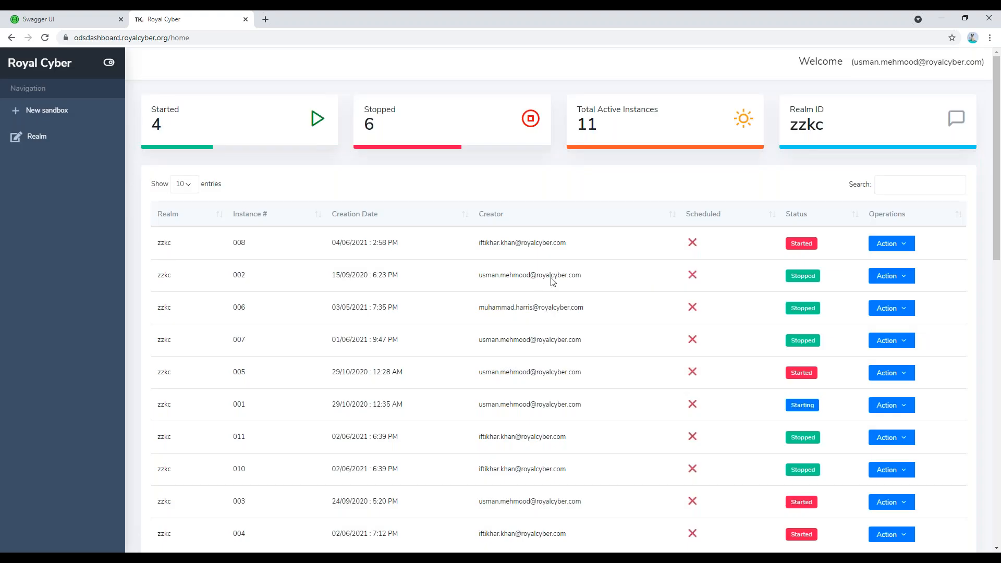
Step: Try to save sandbox instance 008 with scheduling disabled and a time to live of 1 hour
click(884, 245)
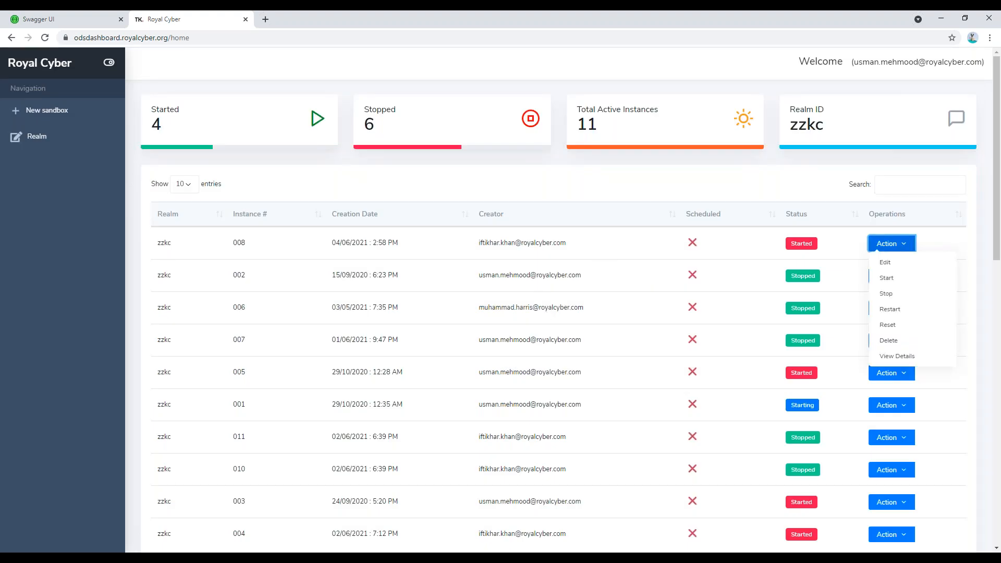
click(701, 250)
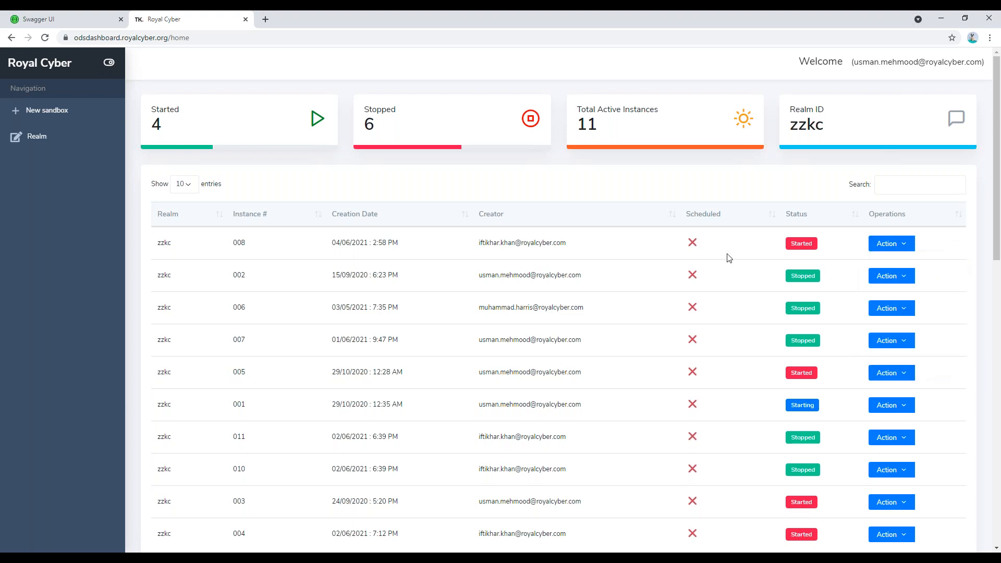
scroll(728, 258, down, 3)
scroll(730, 258, up, 2)
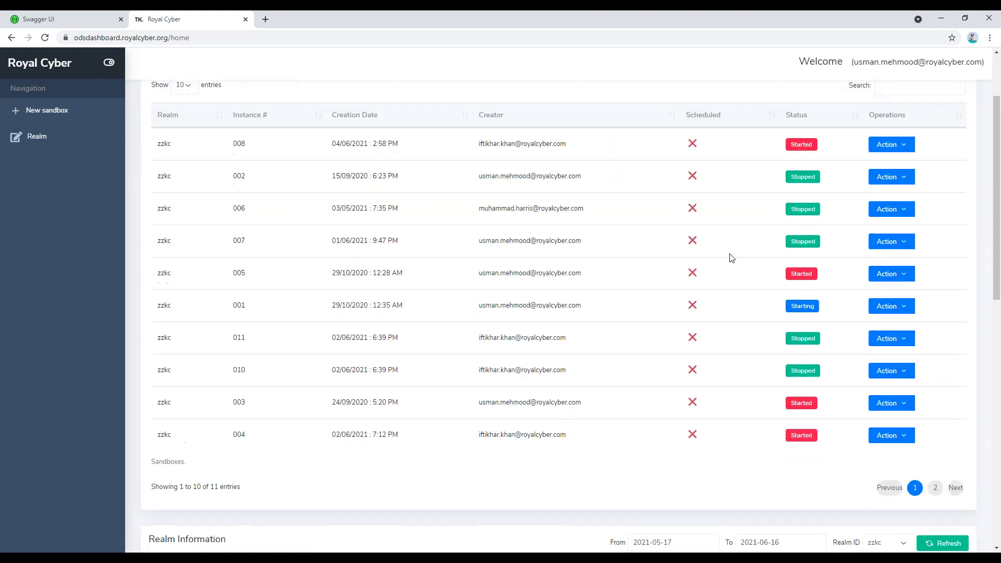
click(888, 193)
click(888, 212)
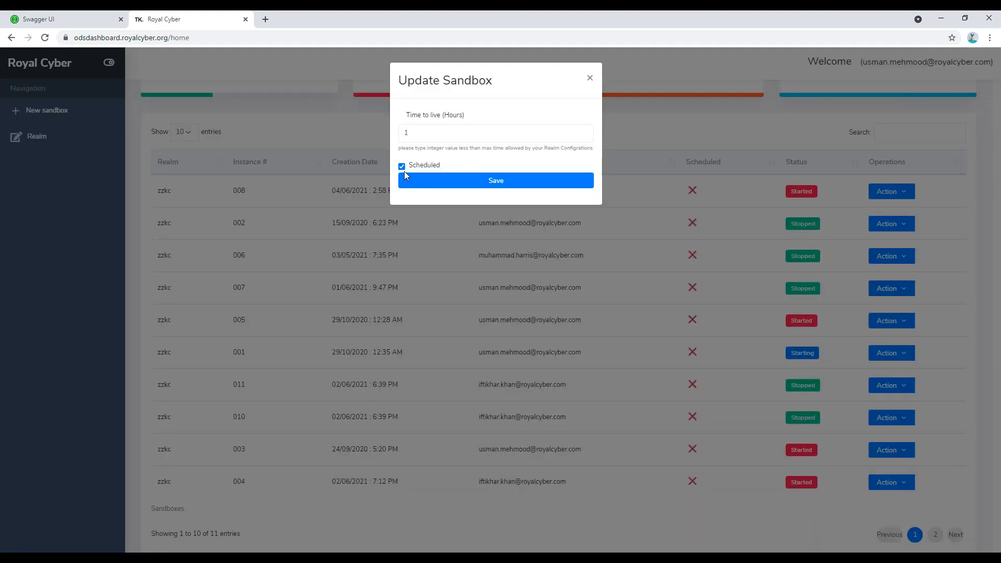
click(402, 166)
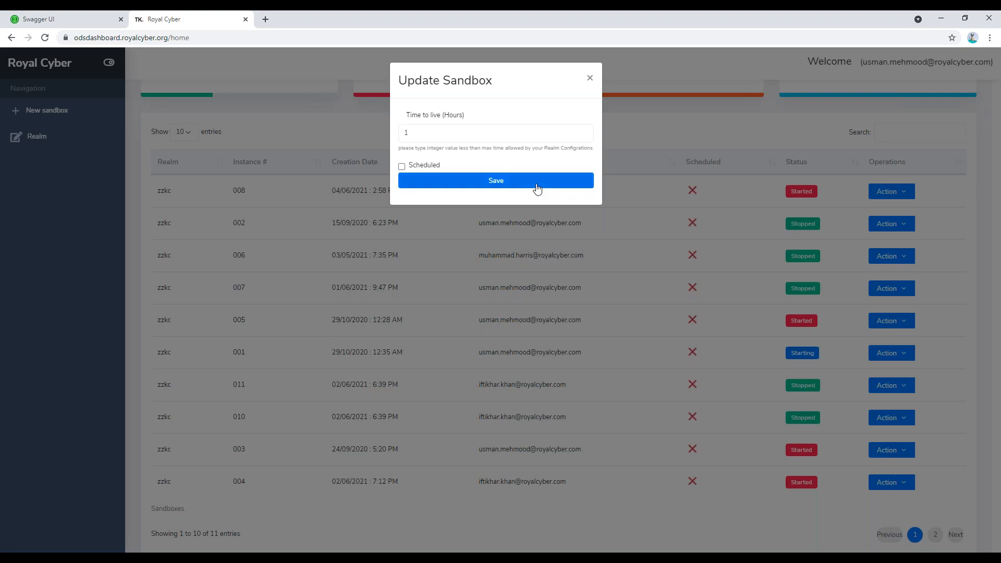
click(489, 182)
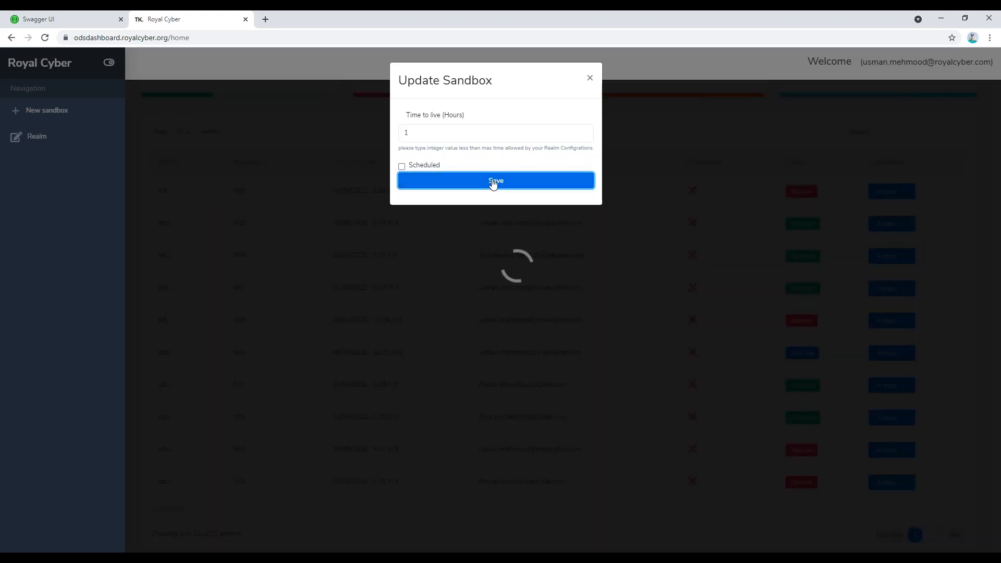
drag(414, 135, 397, 134)
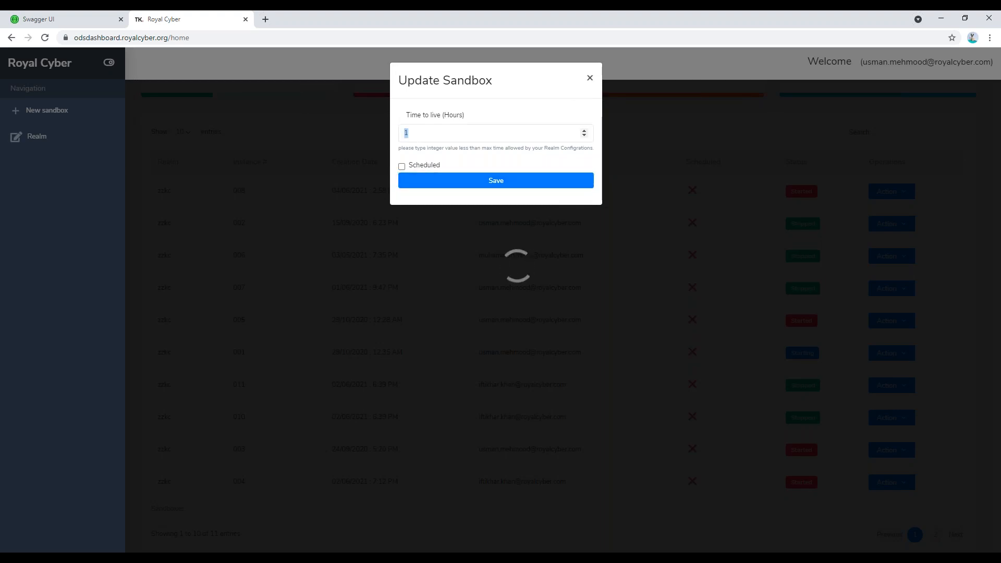
click(546, 289)
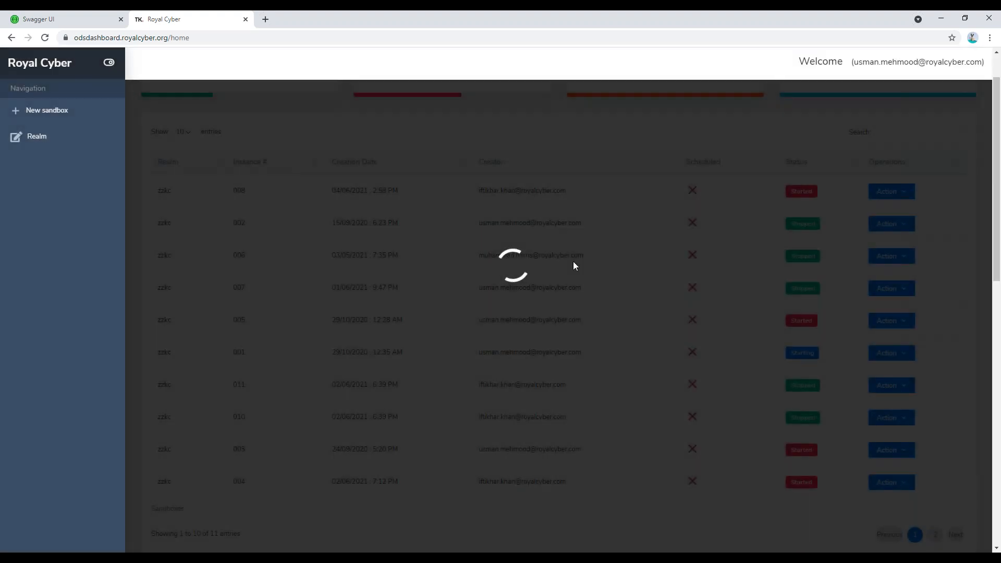
scroll(573, 261, down, 1)
scroll(571, 262, down, 10)
scroll(572, 261, up, 8)
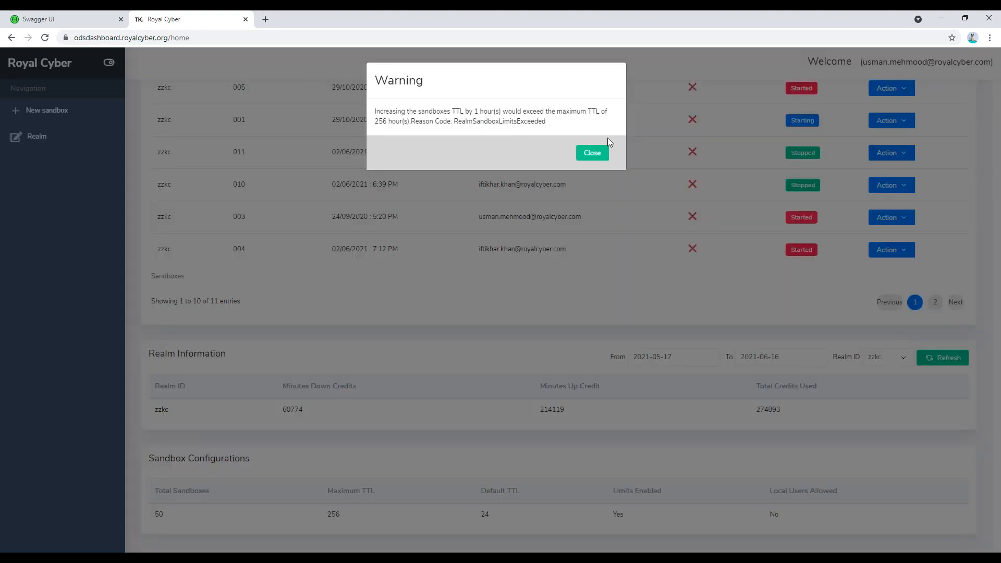
click(594, 152)
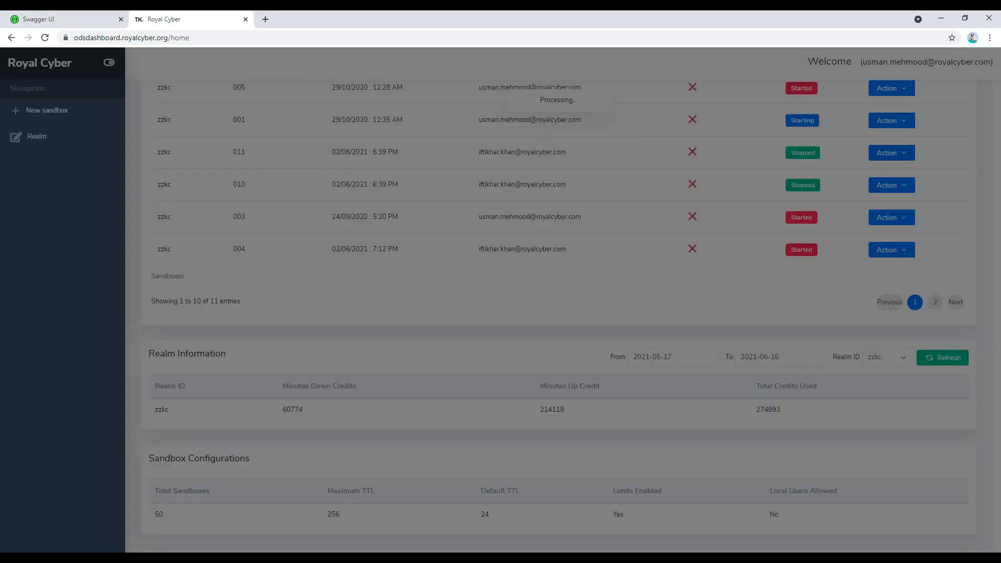
scroll(601, 165, up, 3)
scroll(601, 166, up, 1)
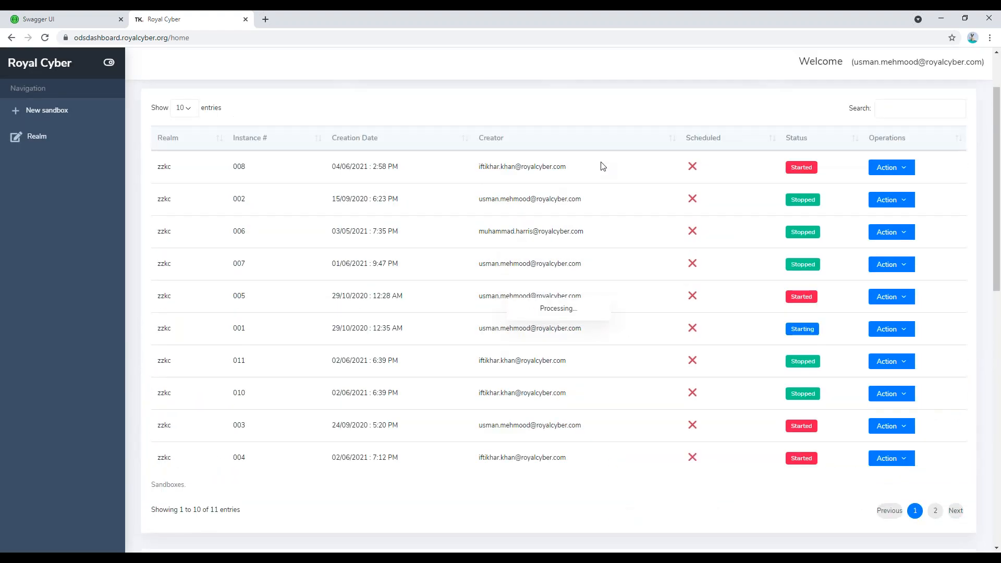
Step: Clear the time to live in the update form of sandbox instance 008, enable scheduling and save the update
click(891, 168)
click(914, 187)
click(893, 169)
click(891, 186)
key(BackSpace)
click(402, 166)
click(445, 183)
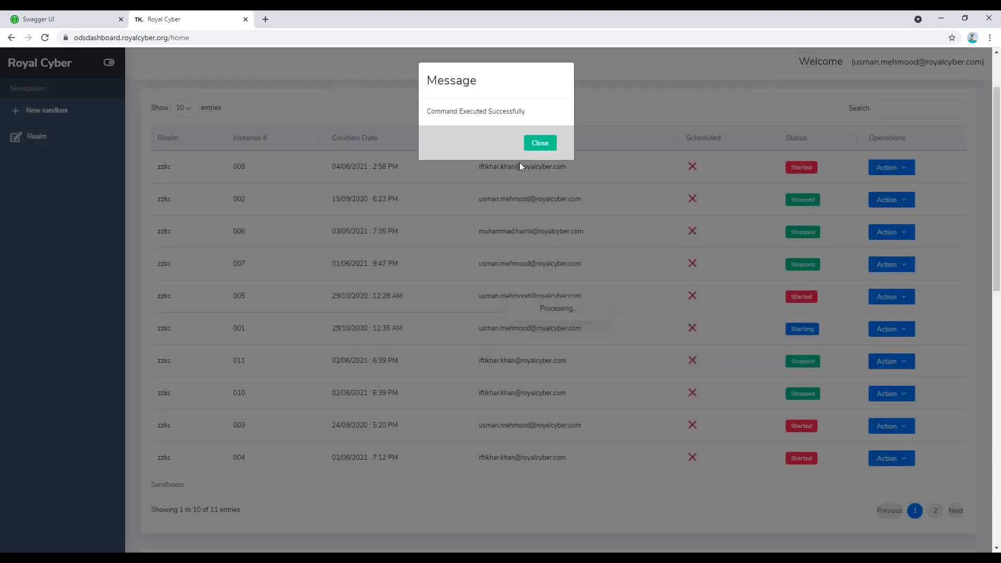
click(530, 148)
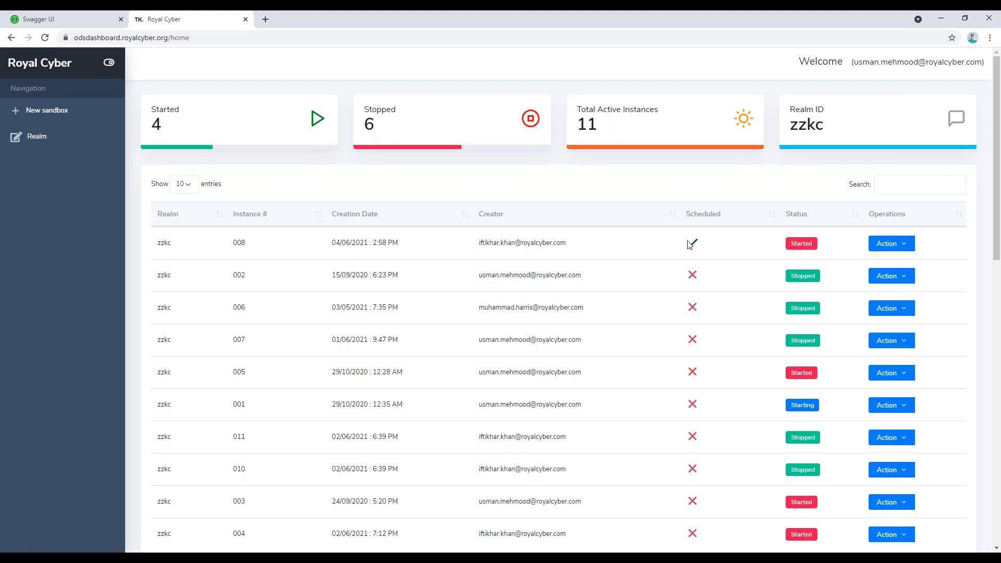
Step: Check the scheduled flag and available operations of sandbox instance 008, and look over the sandbox list
drag(466, 251, 536, 244)
click(901, 244)
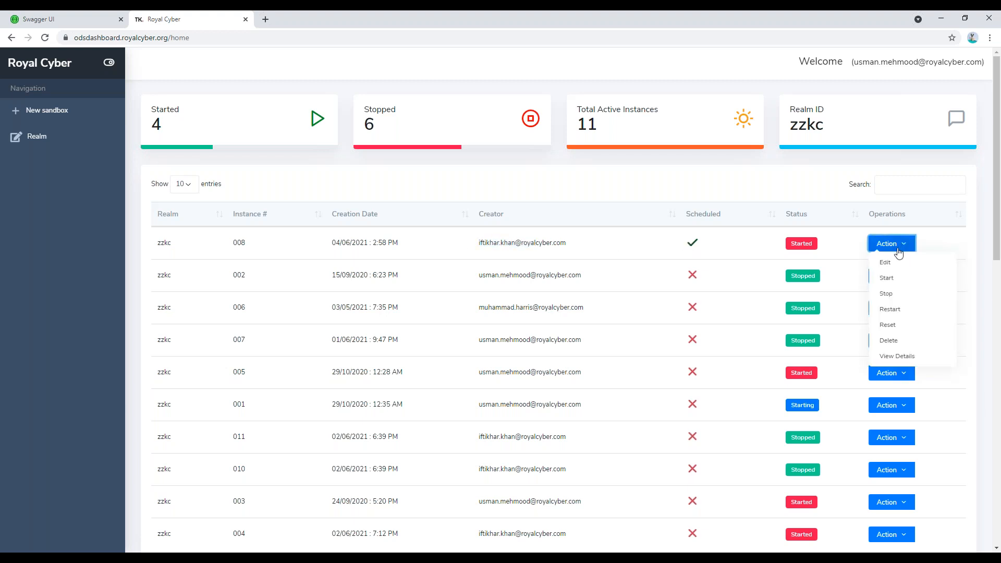
click(617, 304)
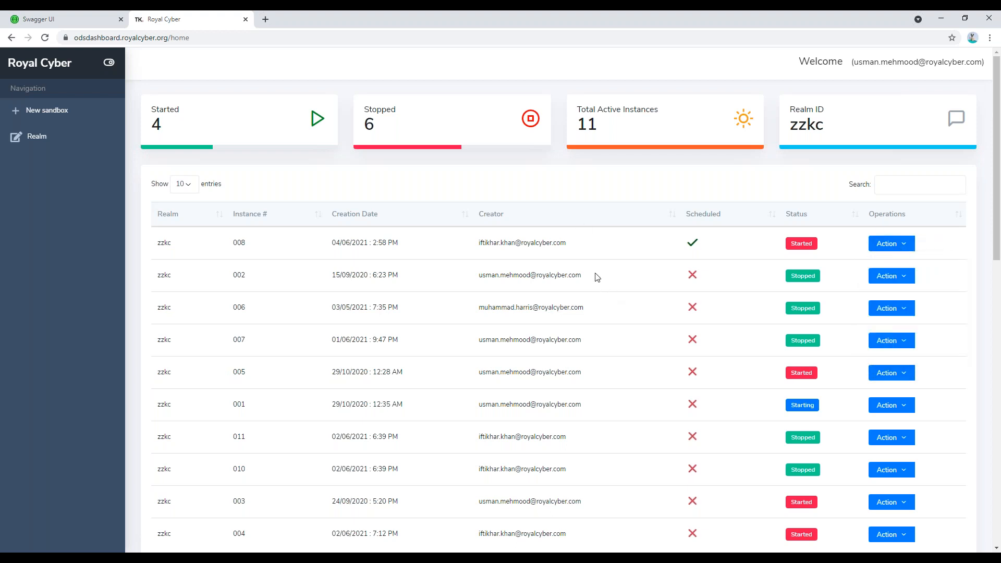
scroll(598, 276, down, 3)
scroll(598, 277, up, 3)
scroll(598, 276, down, 1)
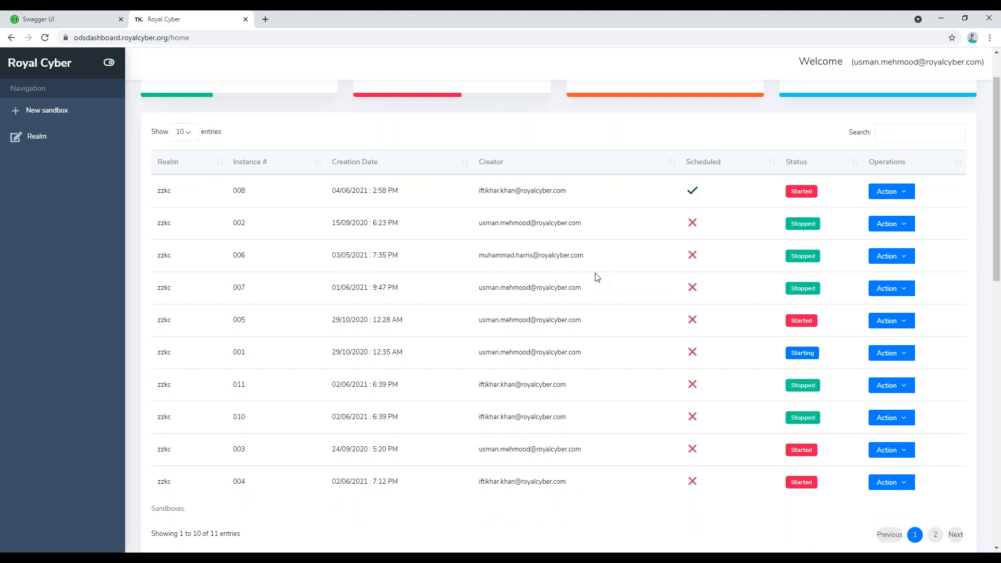
Step: Examine the minutes down, minutes up and total credits used in the information for realm zzkc
scroll(598, 277, down, 7)
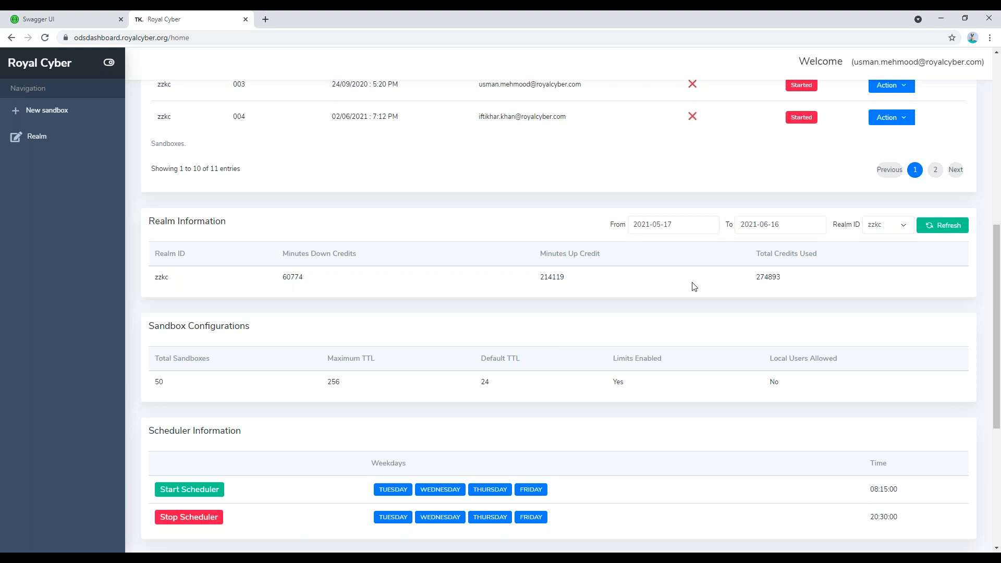
double_click(768, 279)
click(691, 282)
scroll(700, 285, down, 2)
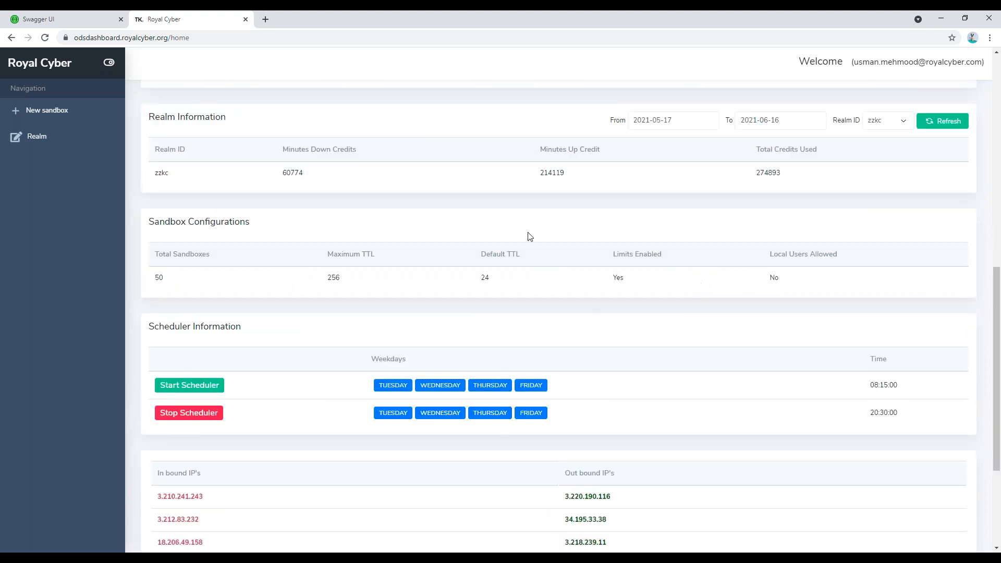
Step: Examine the total sandboxes, maximum TTL and default TTL in the sandbox configurations
drag(165, 224, 149, 224)
drag(254, 217, 165, 223)
click(273, 219)
drag(167, 278, 155, 278)
double_click(334, 277)
click(500, 272)
double_click(485, 278)
scroll(530, 282, down, 2)
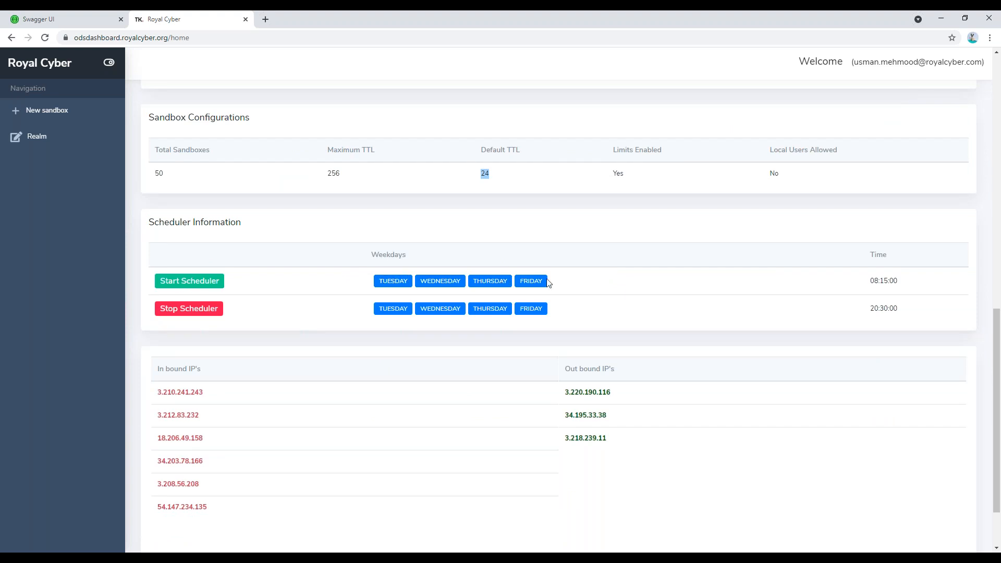
Step: Examine the start and stop scheduler weekdays and times, along with the inbound and outbound IP lists
drag(867, 282, 916, 284)
click(255, 307)
drag(869, 309, 905, 311)
click(916, 309)
scroll(920, 314, down, 1)
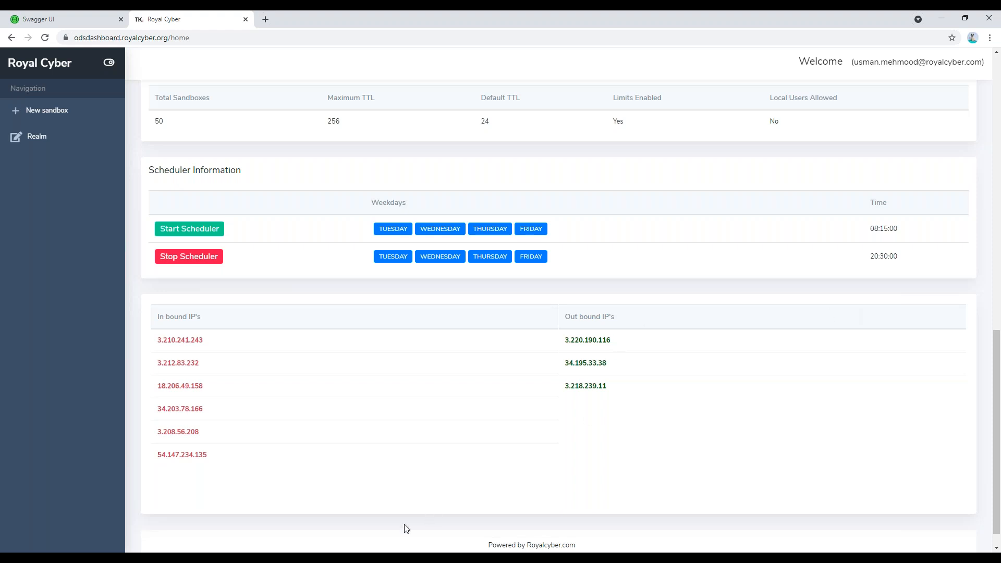
click(407, 559)
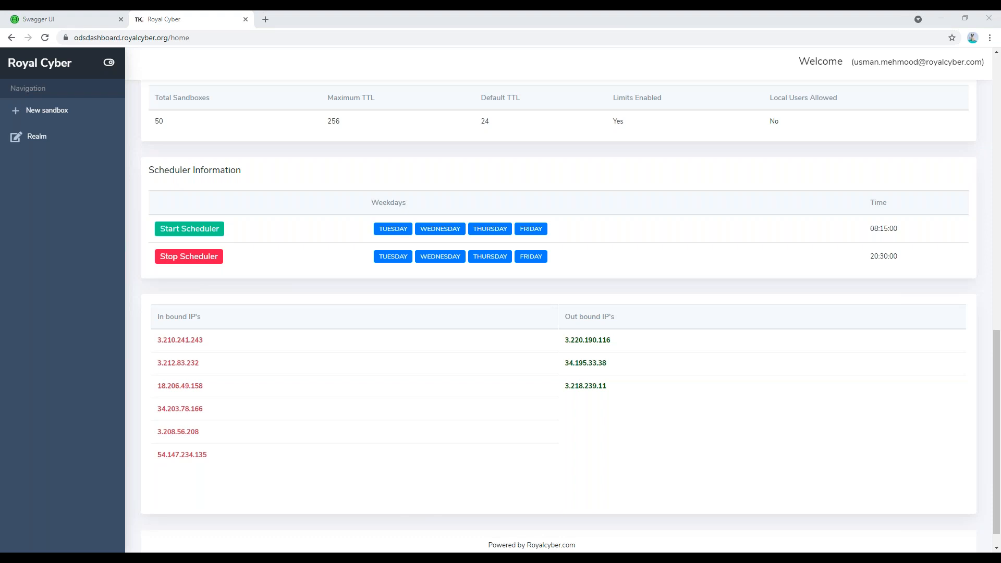
scroll(757, 283, up, 2)
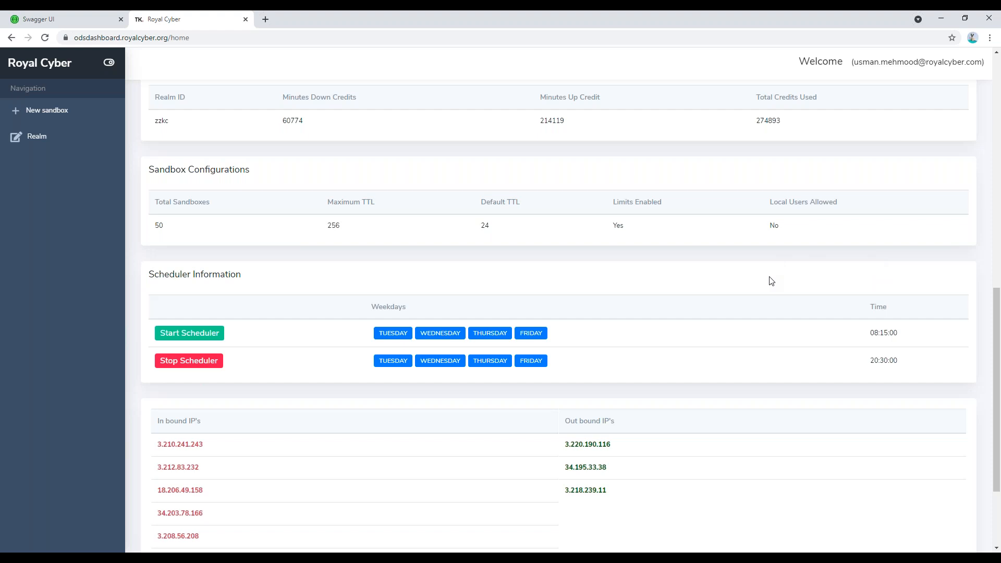
Step: Check the operations available for sandbox instance 008 and look over the scheduler and IP information again
scroll(771, 281, up, 10)
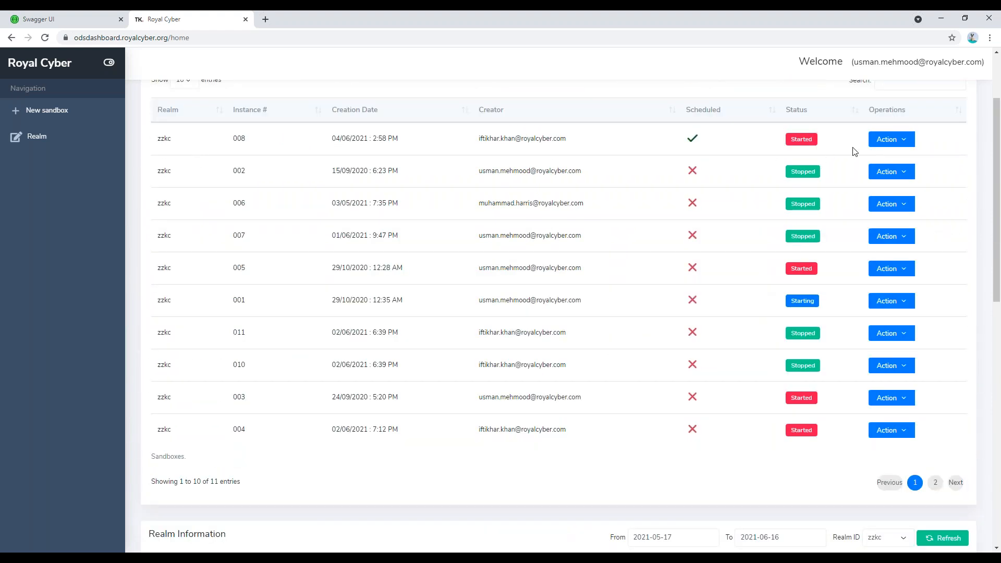
click(892, 141)
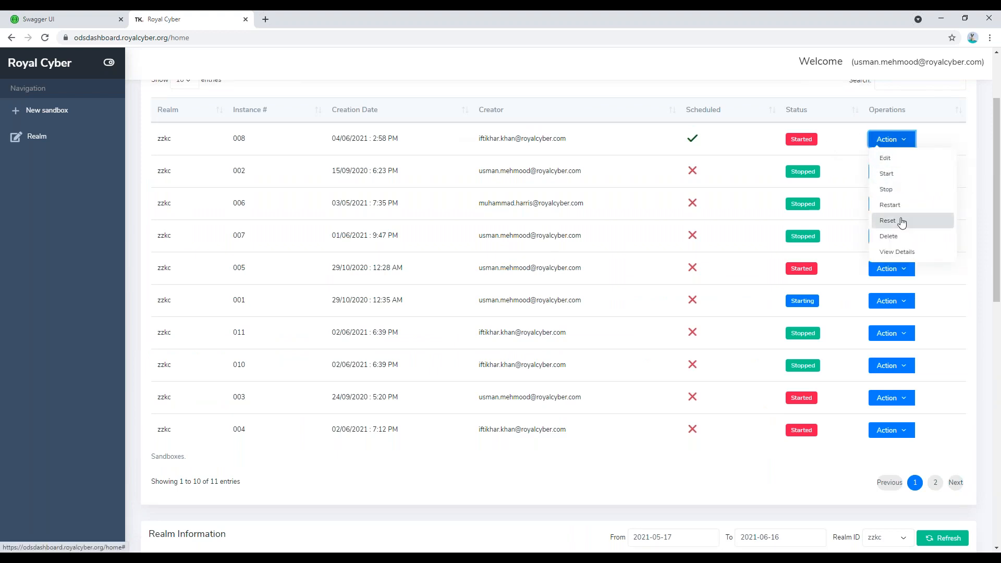
click(480, 281)
scroll(480, 280, down, 10)
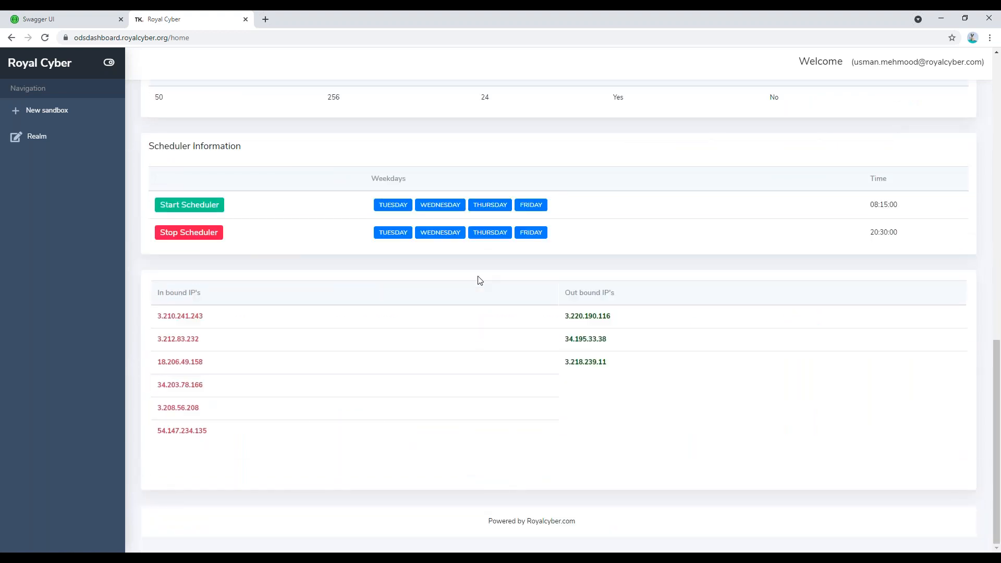
scroll(634, 308, up, 2)
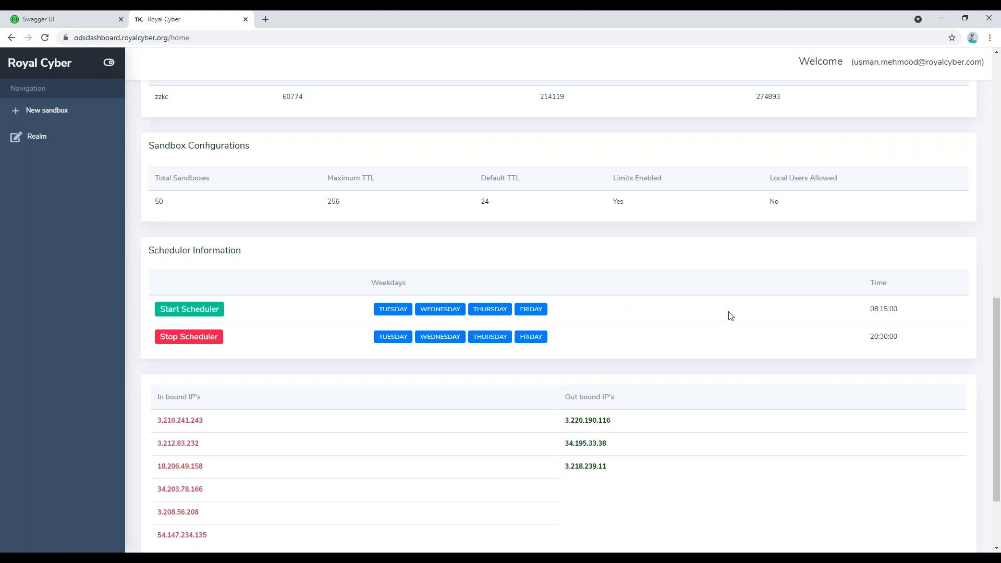
scroll(729, 315, up, 15)
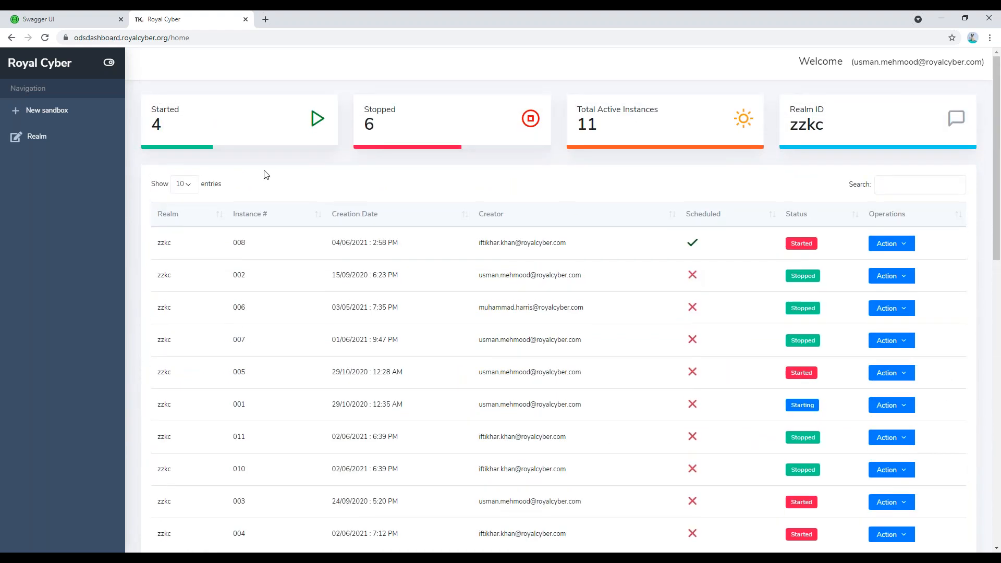
Step: Review the realm, time to live, profile and scheduling options for creating a new sandbox, and close the form without creating one
click(55, 112)
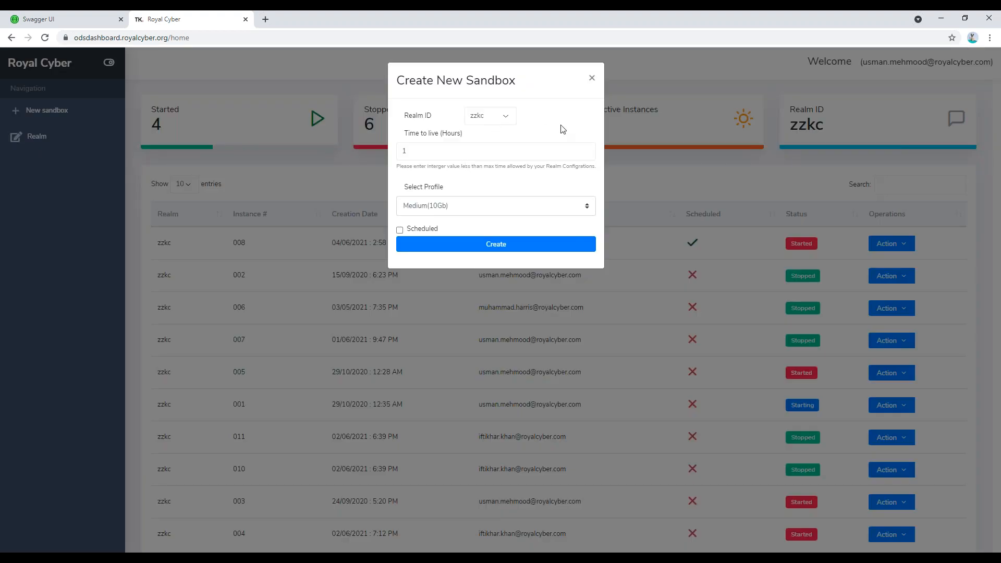
click(501, 118)
click(500, 122)
click(428, 152)
drag(428, 152, 399, 151)
click(454, 207)
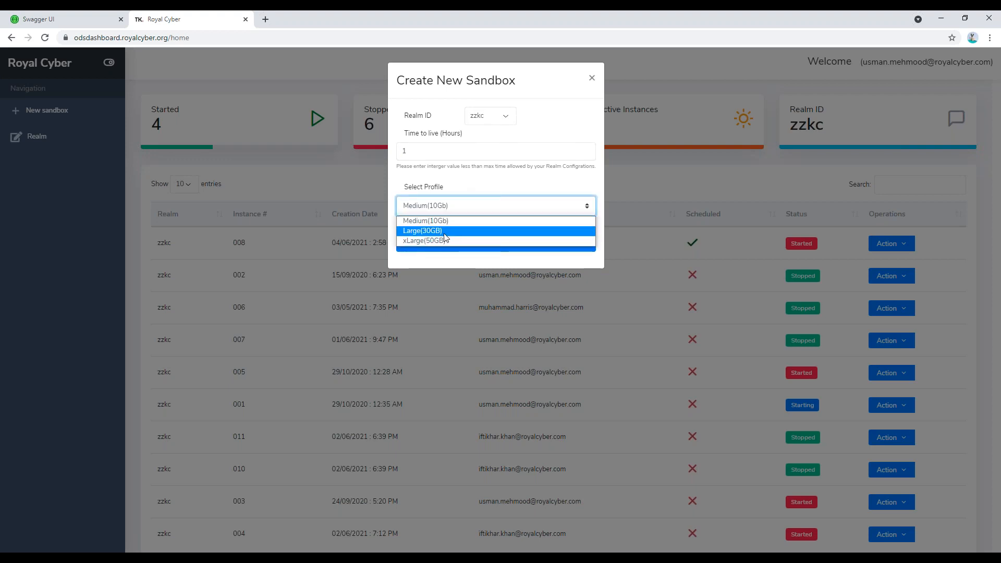
click(485, 186)
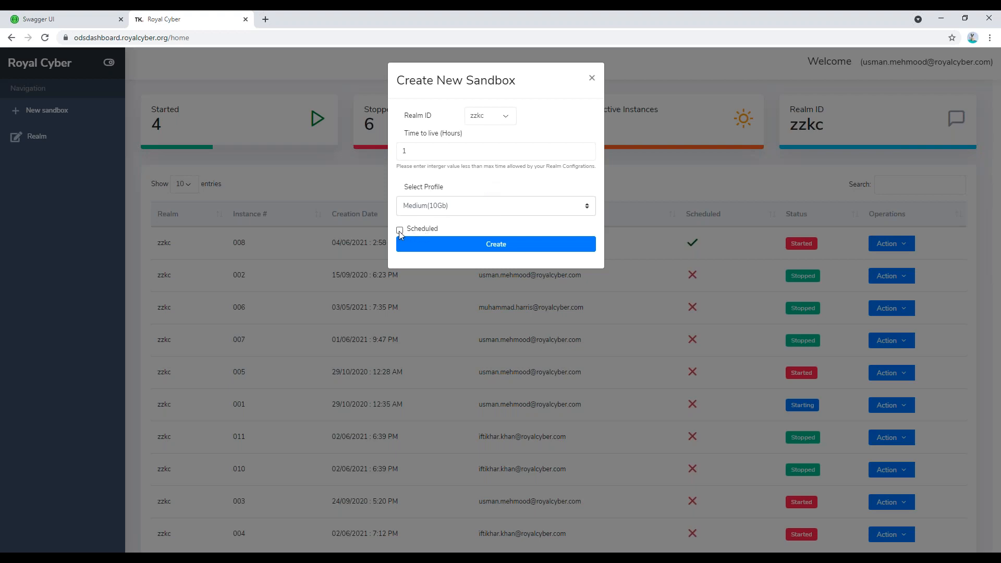
click(592, 78)
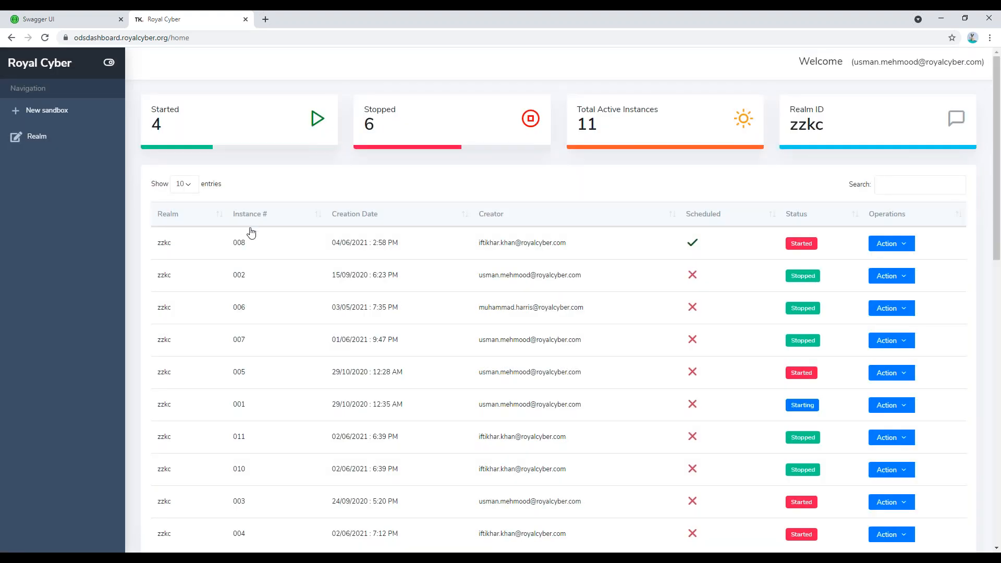
Step: Open the realm configuration for zzkc and enter a maximum time to live of 2 hours
scroll(276, 253, down, 1)
scroll(501, 364, down, 10)
scroll(221, 373, up, 2)
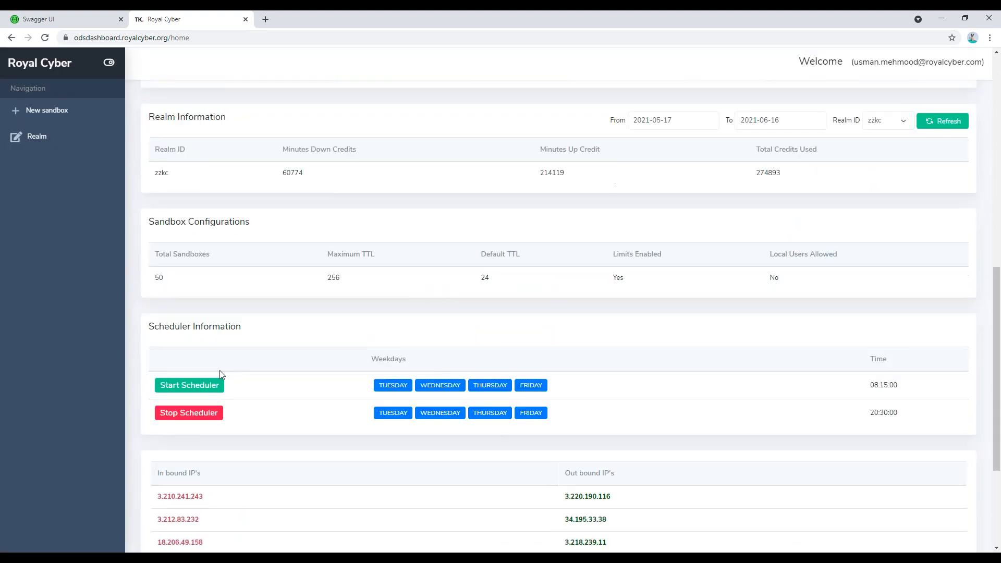
scroll(643, 358, up, 10)
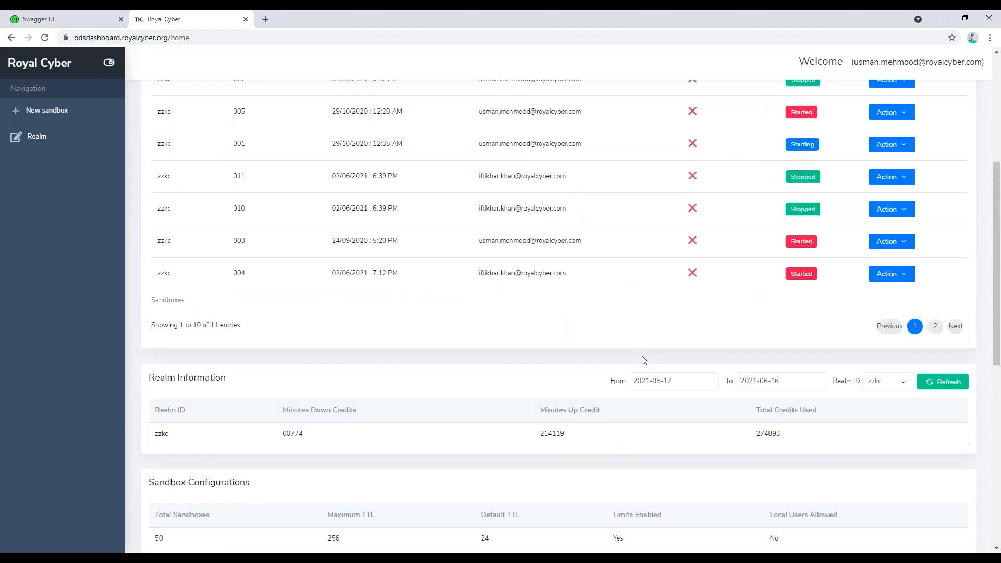
click(35, 136)
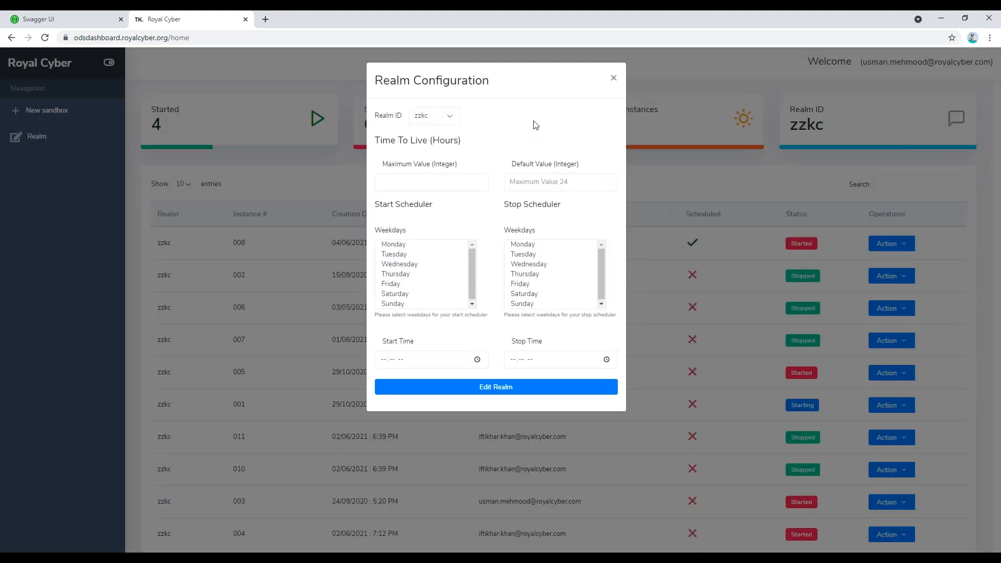
click(445, 117)
click(519, 117)
text(2)
click(563, 182)
click(442, 183)
key(Tab)
Step: Select Tuesday through Saturday for the start scheduler and Monday through Friday for the stop scheduler
drag(396, 254, 403, 295)
click(533, 245)
drag(533, 259, 525, 285)
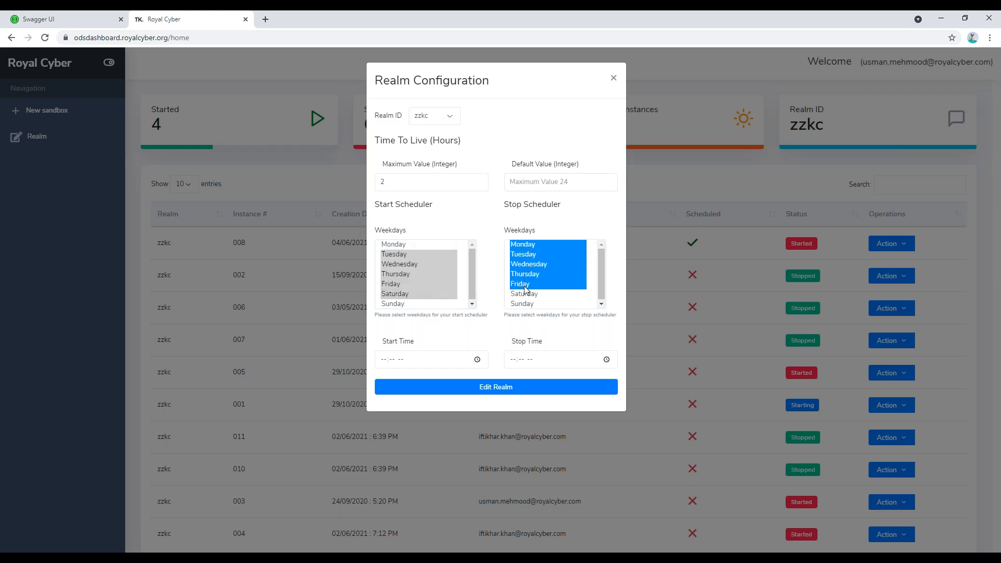
Step: Set the scheduler start time to 07:45 am and stop time to 07:45 pm, and close the realm configuration without saving
click(477, 360)
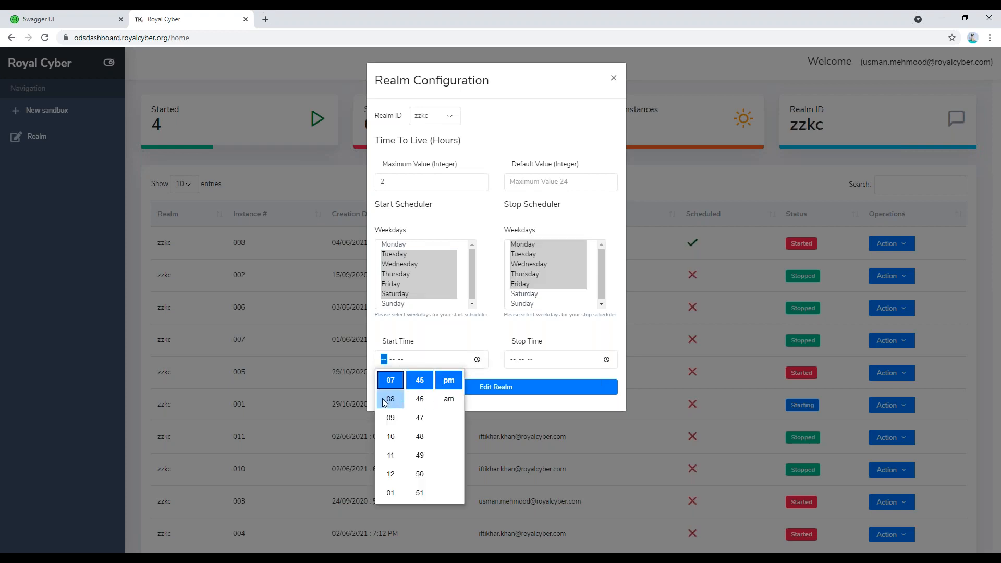
click(449, 399)
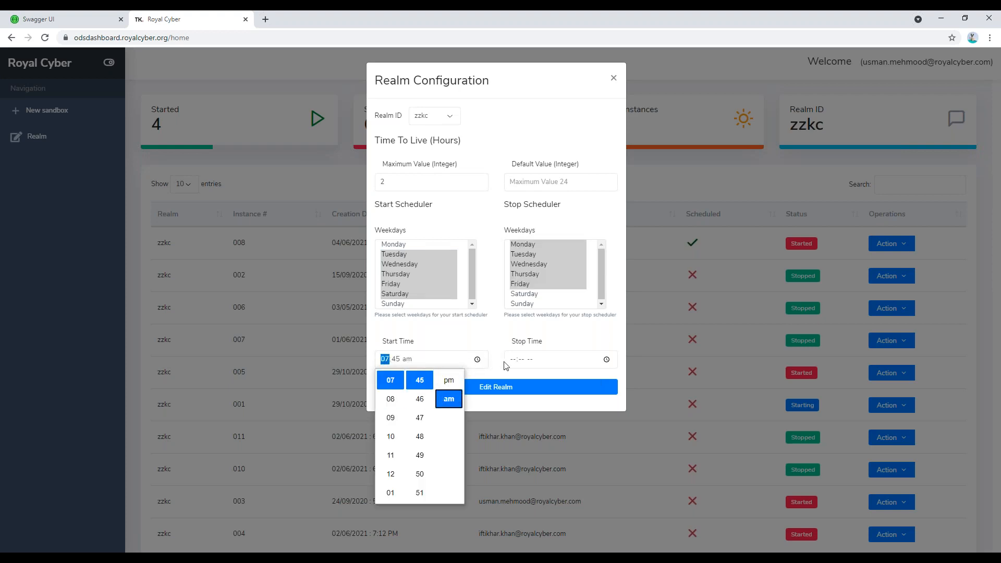
click(526, 360)
click(606, 359)
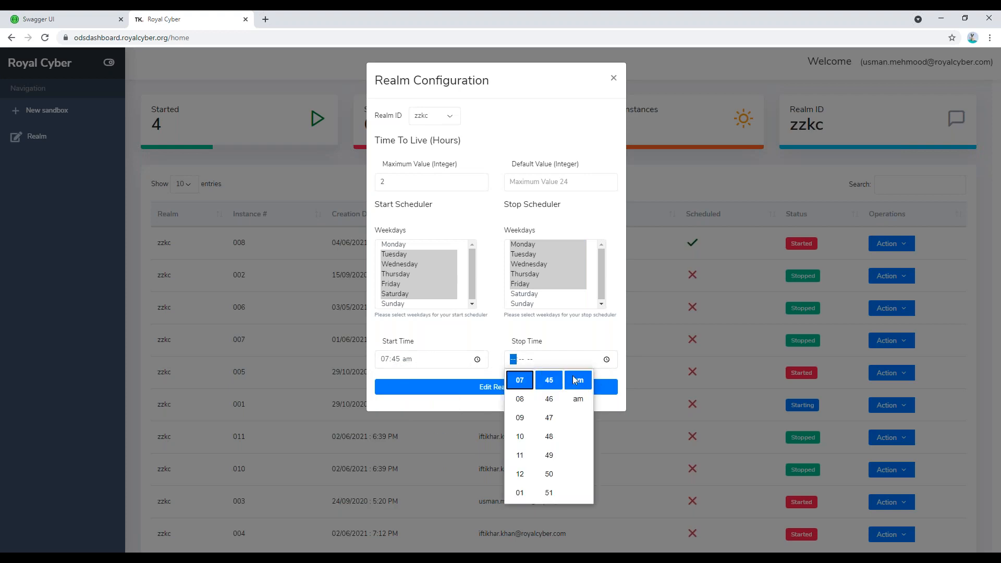
click(577, 381)
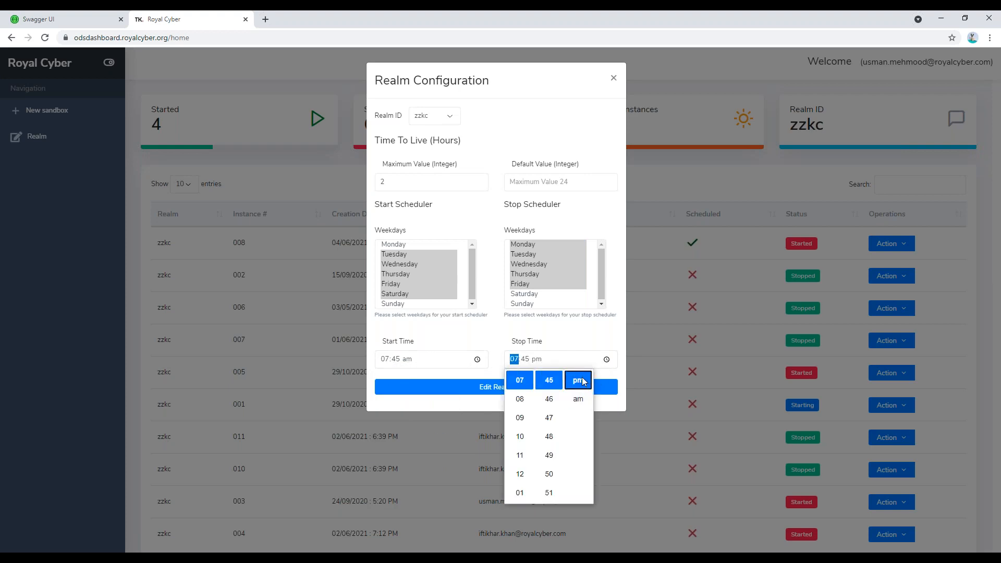
click(490, 339)
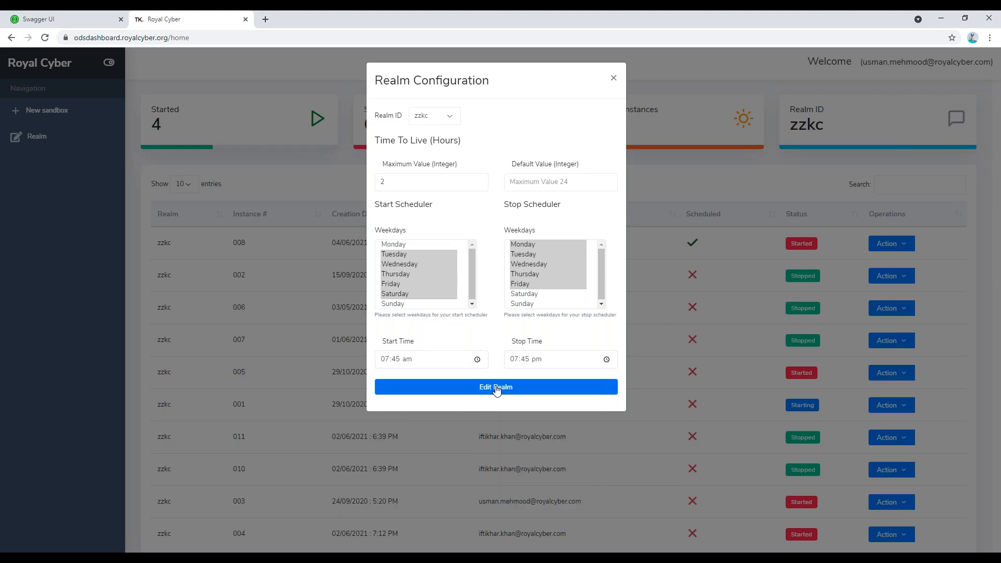
click(615, 77)
Step: Look over the sandbox list, realm information, sandbox configurations and scheduler information on the dashboard
scroll(464, 203, down, 5)
scroll(465, 203, down, 2)
scroll(729, 266, up, 8)
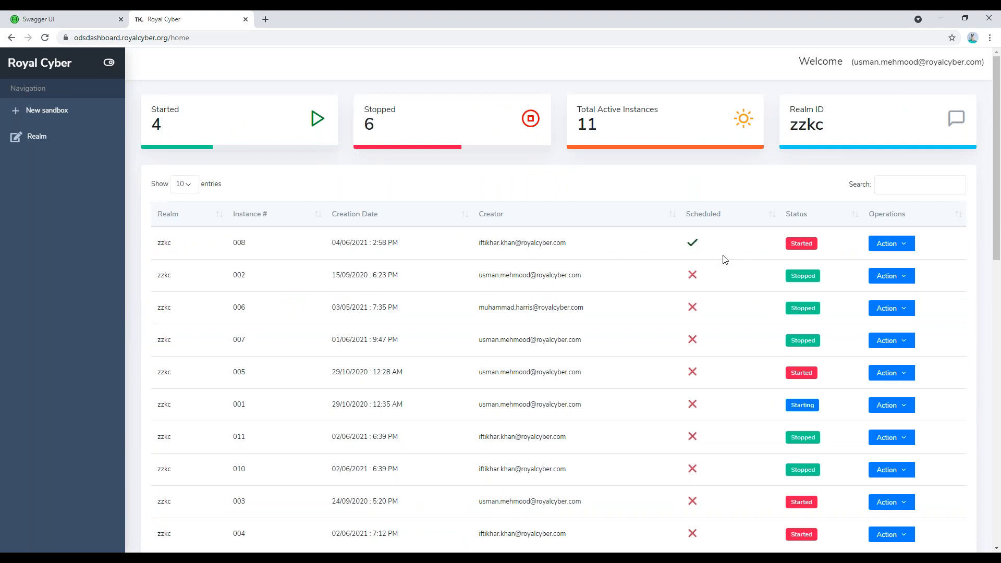
scroll(724, 260, down, 2)
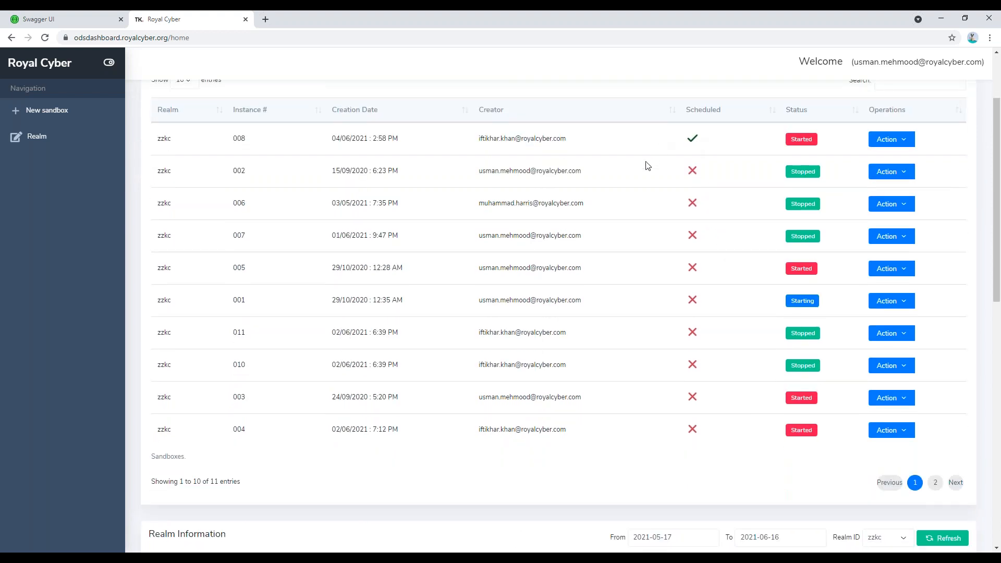
scroll(646, 163, down, 5)
scroll(647, 166, down, 4)
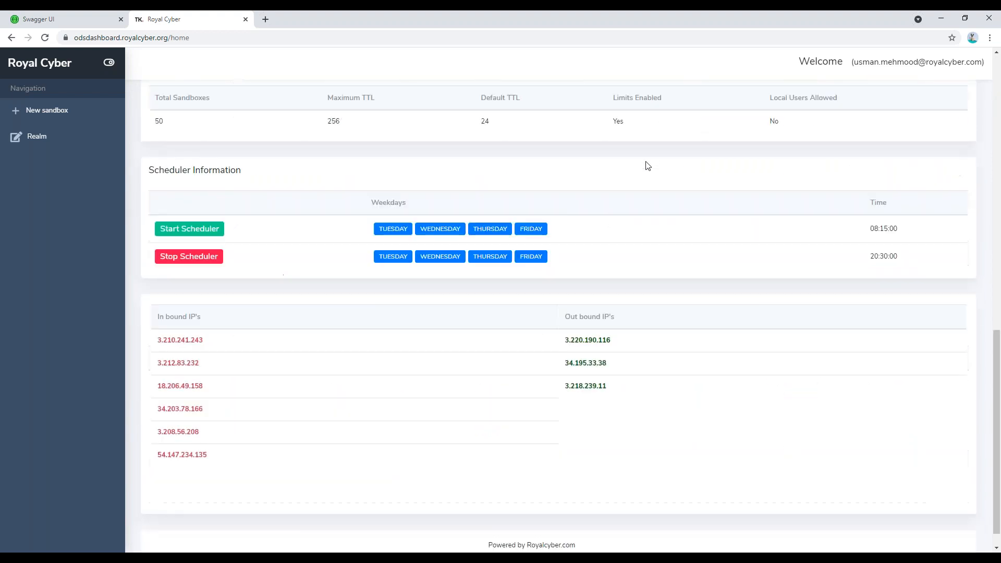
scroll(648, 165, up, 6)
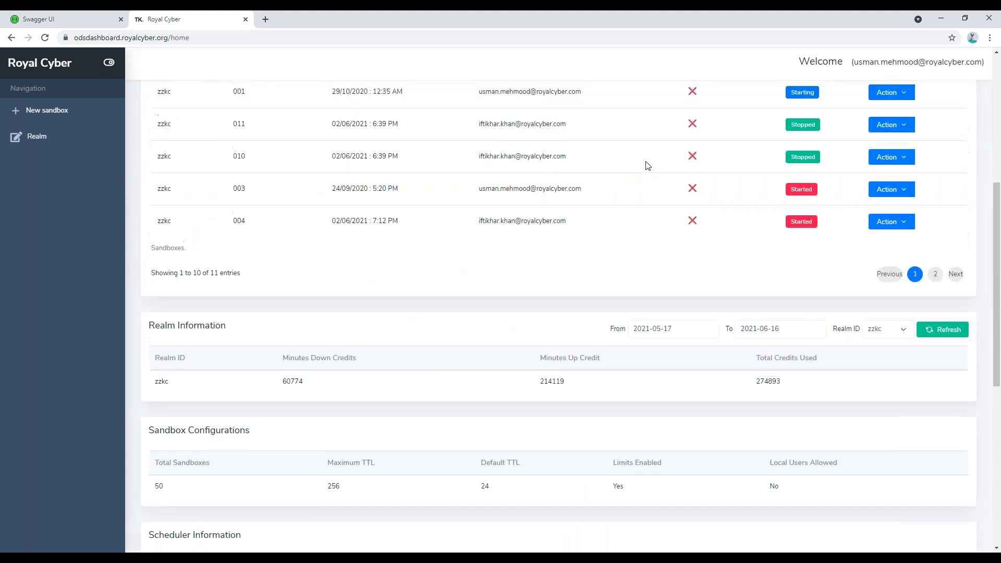
scroll(536, 182, up, 5)
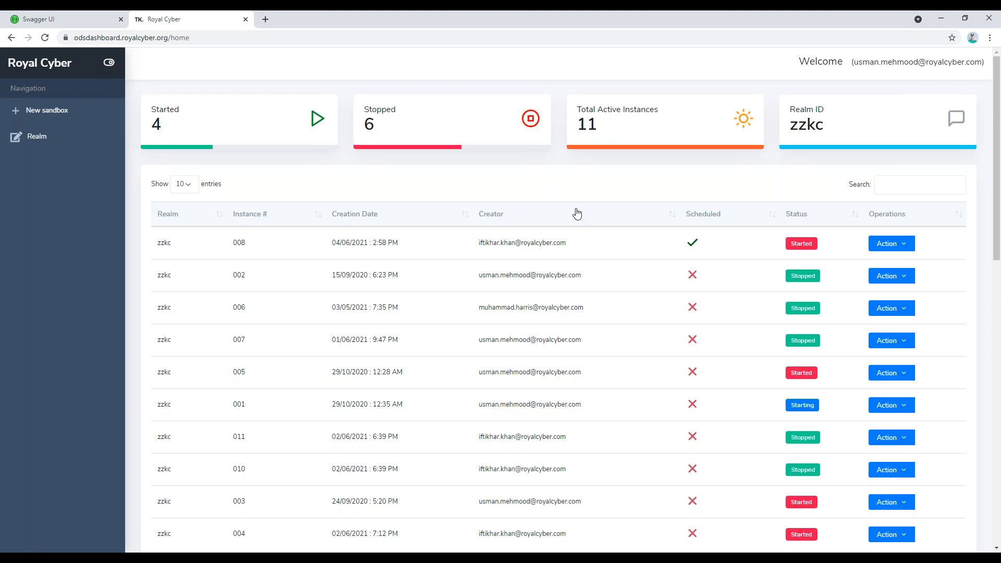
scroll(577, 214, down, 3)
scroll(577, 214, up, 1)
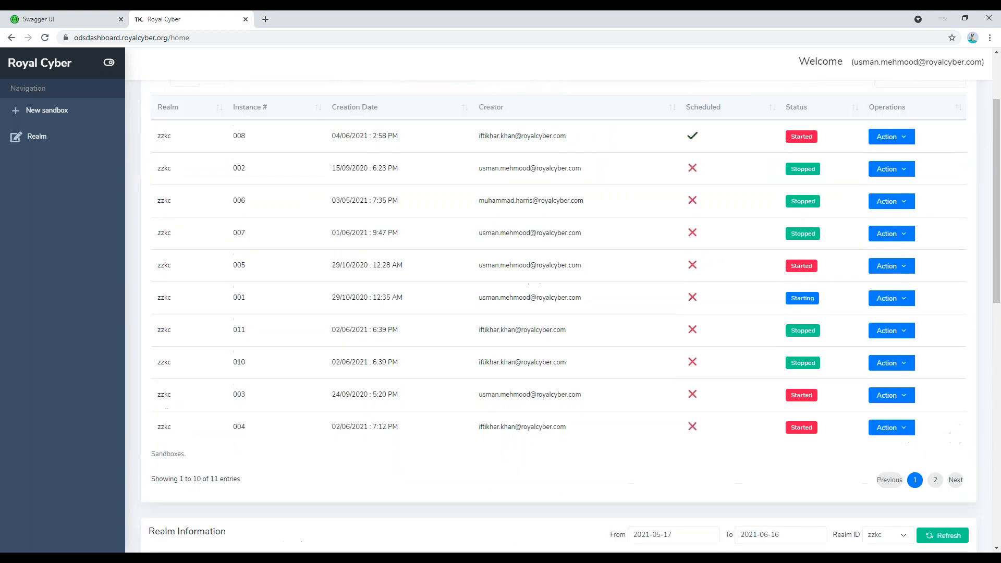
scroll(578, 213, up, 1)
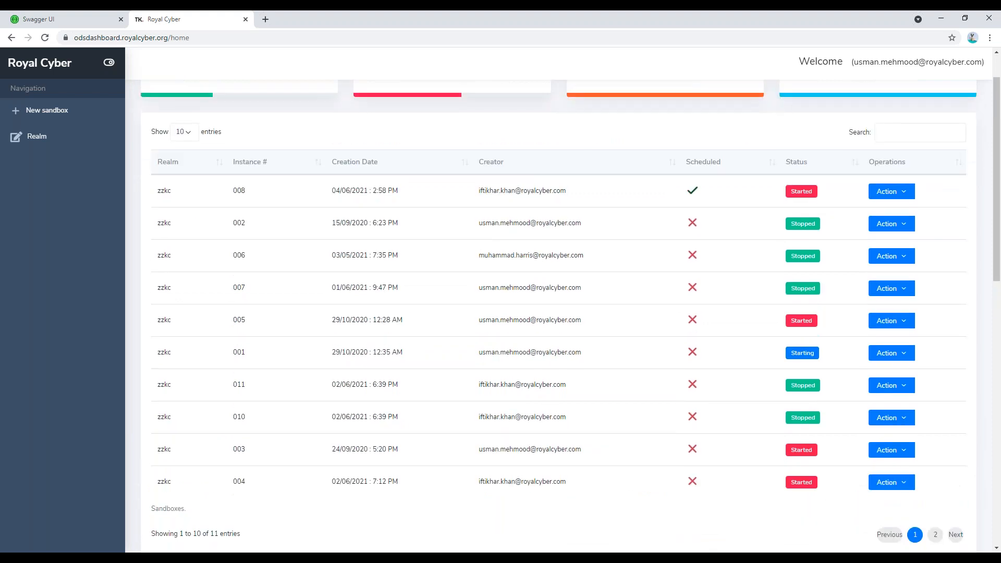
scroll(571, 318, down, 1)
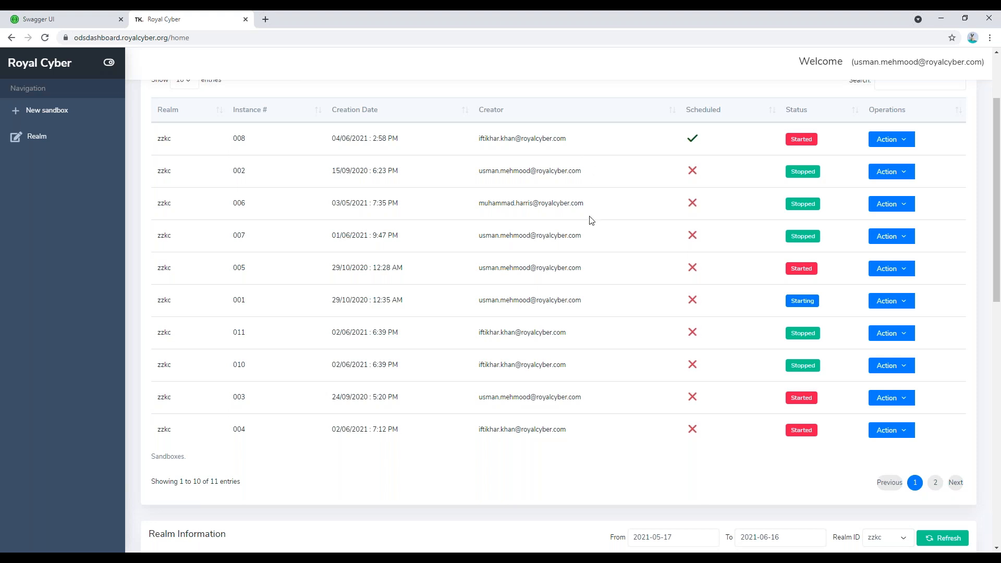
scroll(592, 220, up, 2)
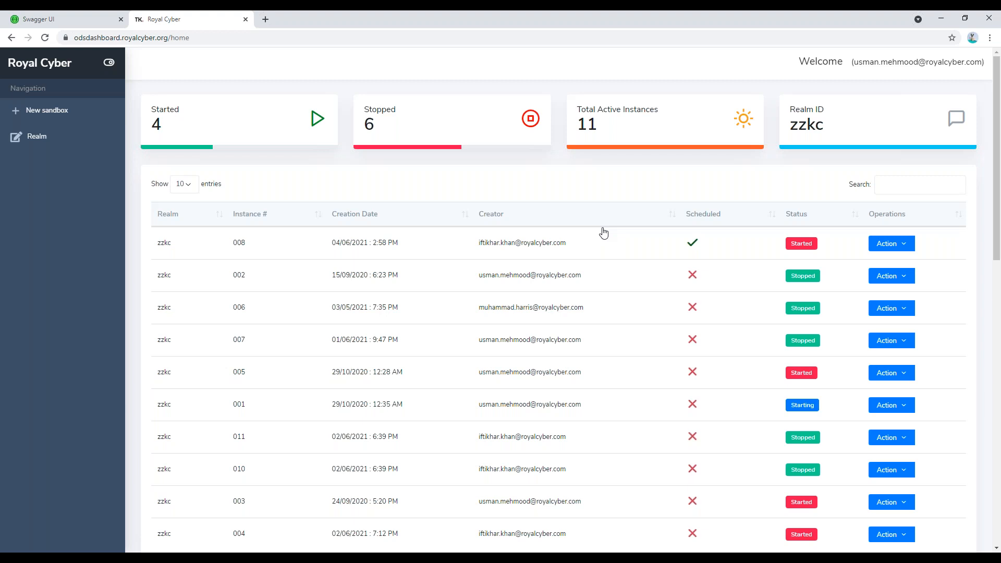
scroll(603, 233, down, 1)
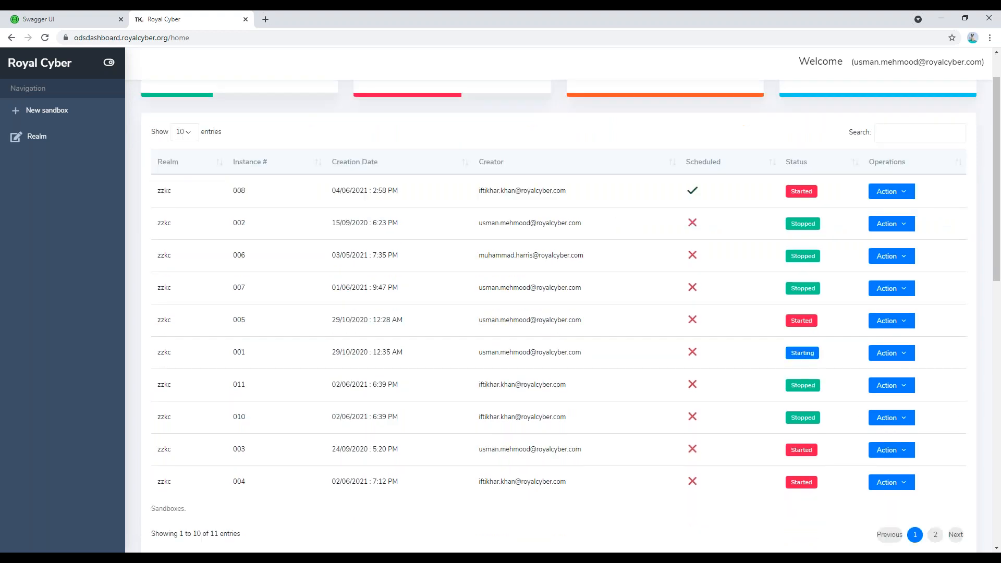
scroll(559, 300, up, 1)
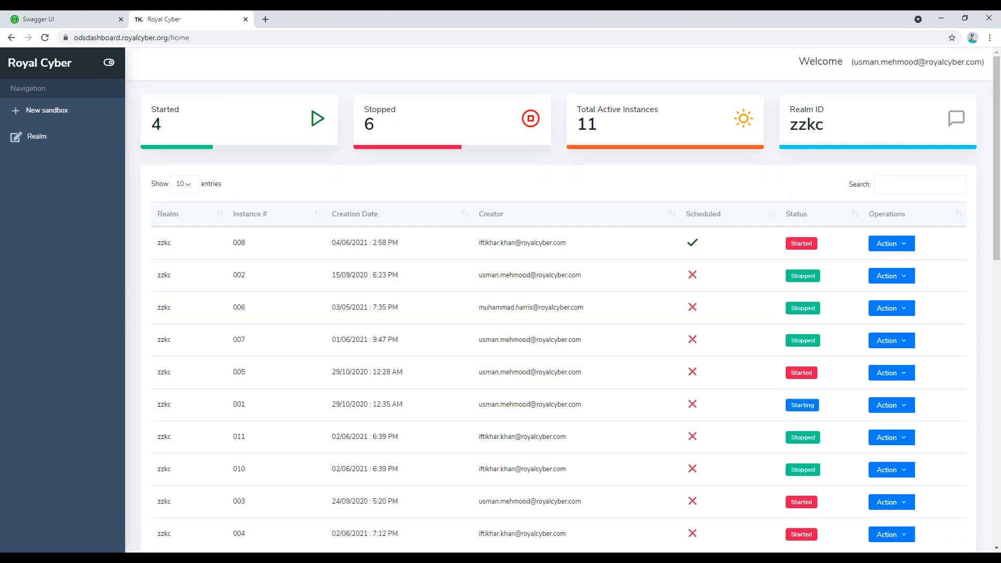
Step: Try an infinite time to live of -1 hours in the new sandbox form, and close the form without creating anything
click(50, 115)
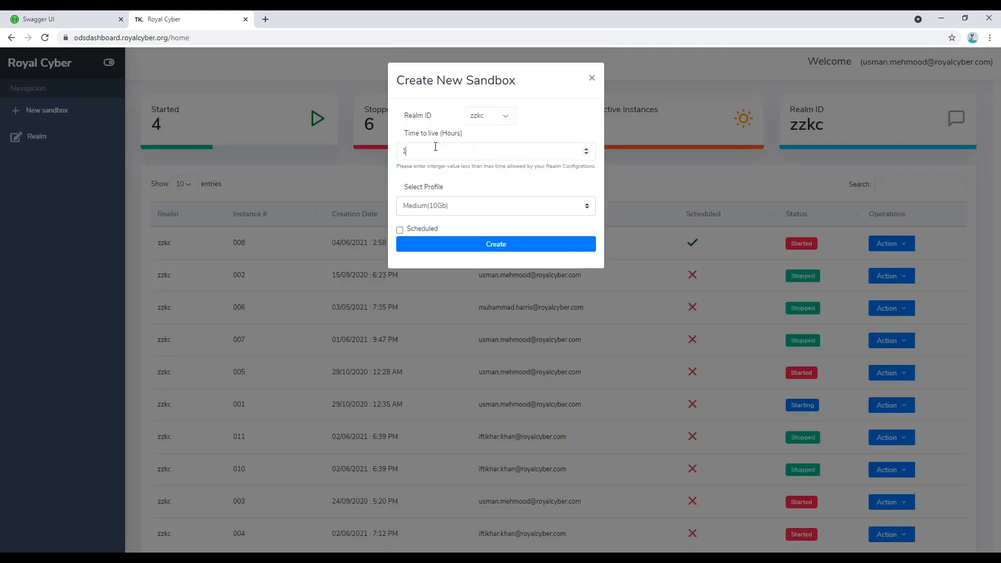
double_click(399, 151)
key(BackSpace)
text(-1)
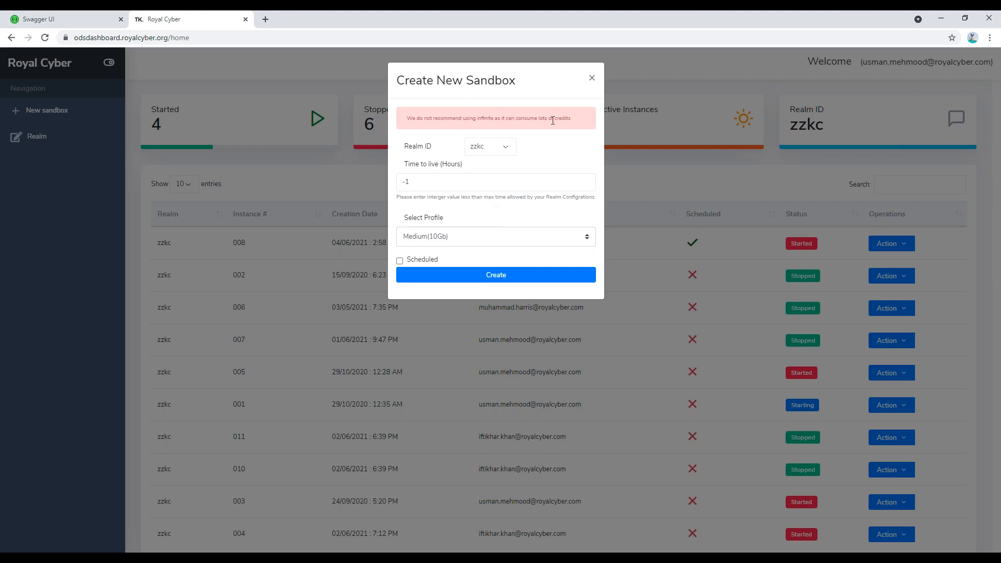
drag(443, 118, 529, 118)
click(541, 159)
drag(413, 118, 572, 118)
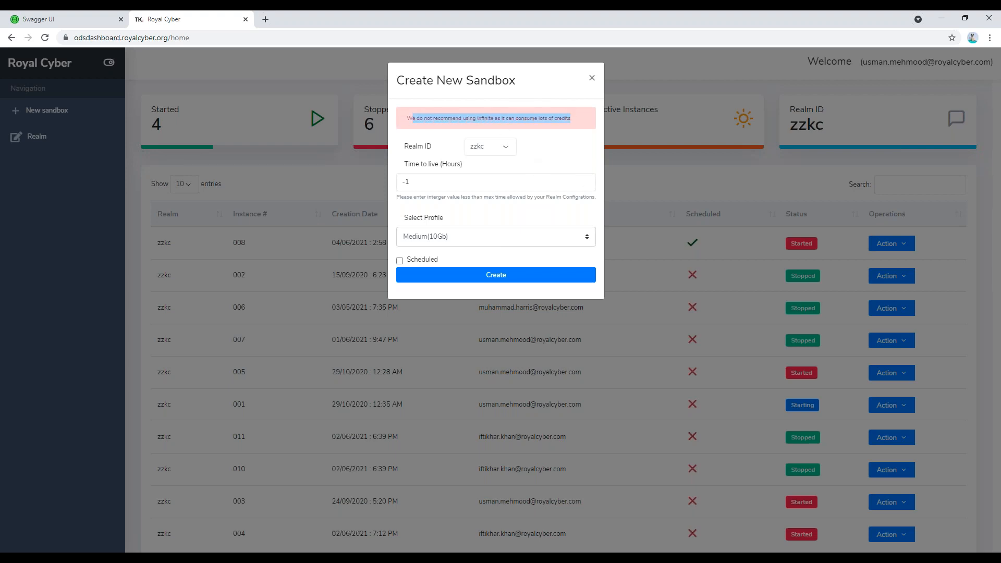
click(560, 152)
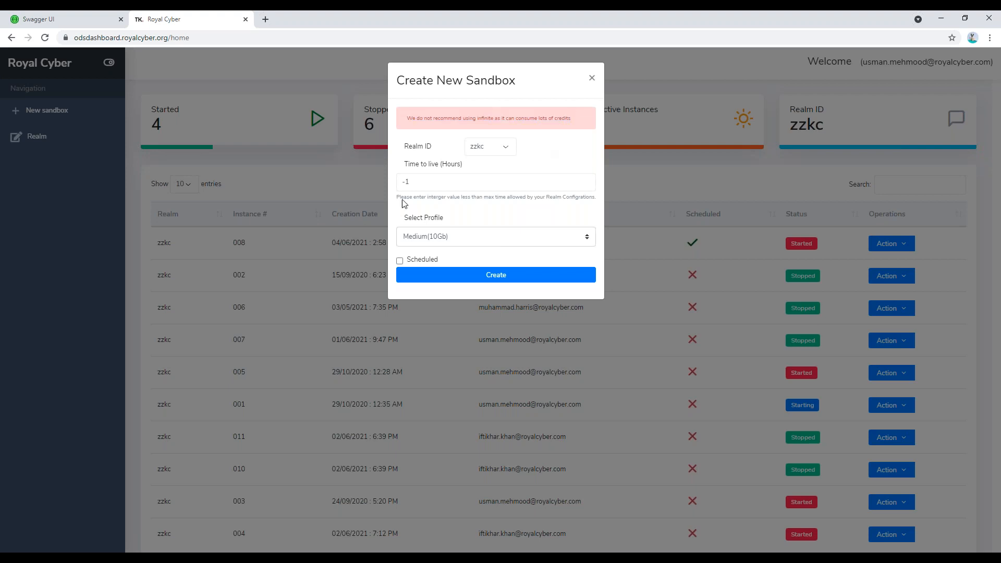
drag(410, 183, 394, 186)
key(BackSpace)
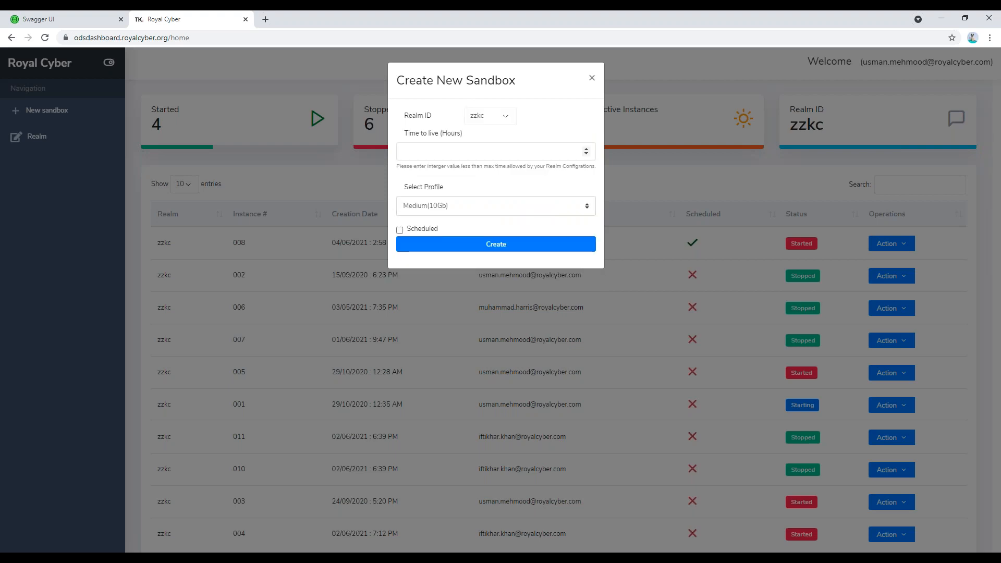
click(591, 78)
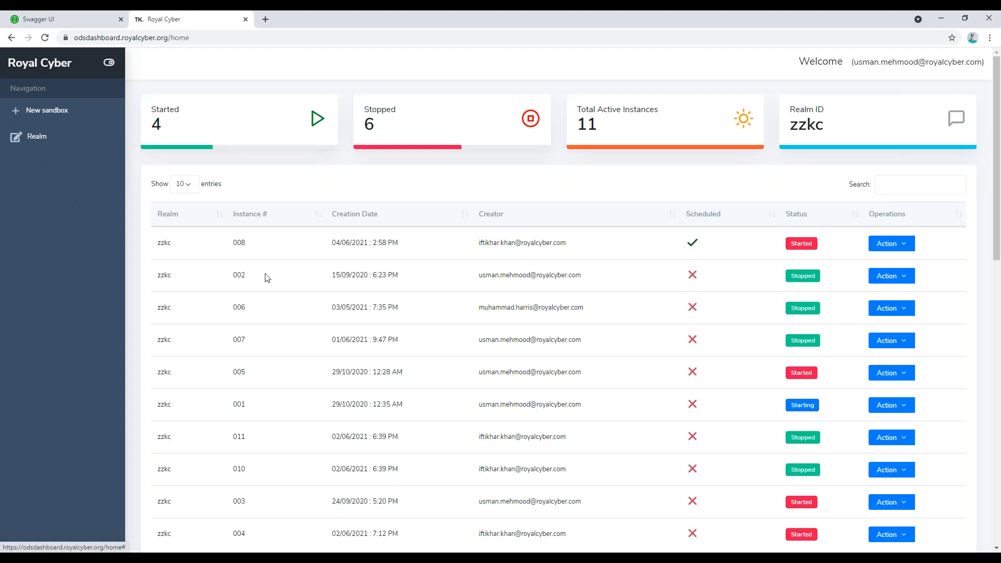
Step: Sort the sandbox list by status and look over its order
scroll(276, 278, down, 1)
scroll(276, 278, down, 3)
scroll(275, 278, up, 3)
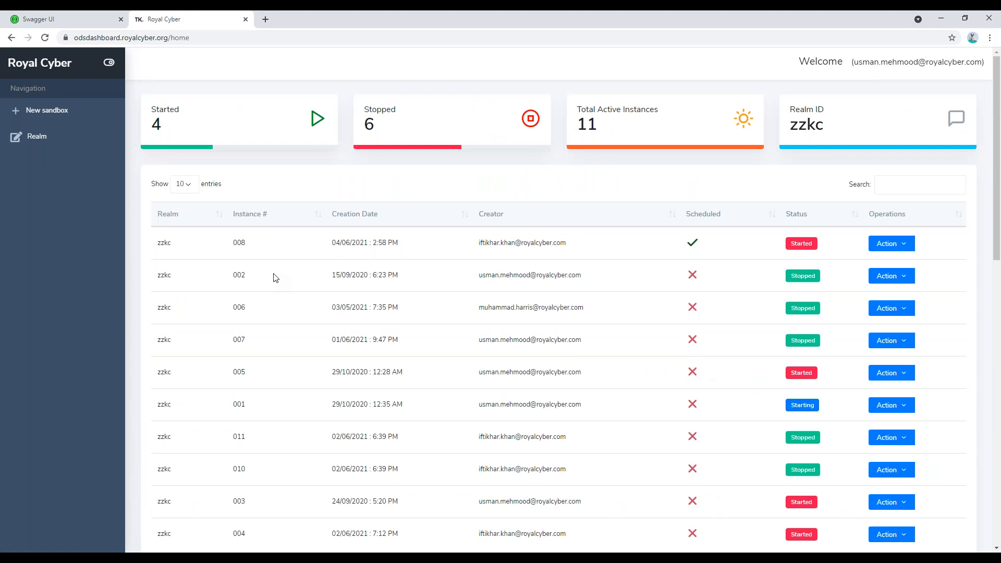
click(800, 218)
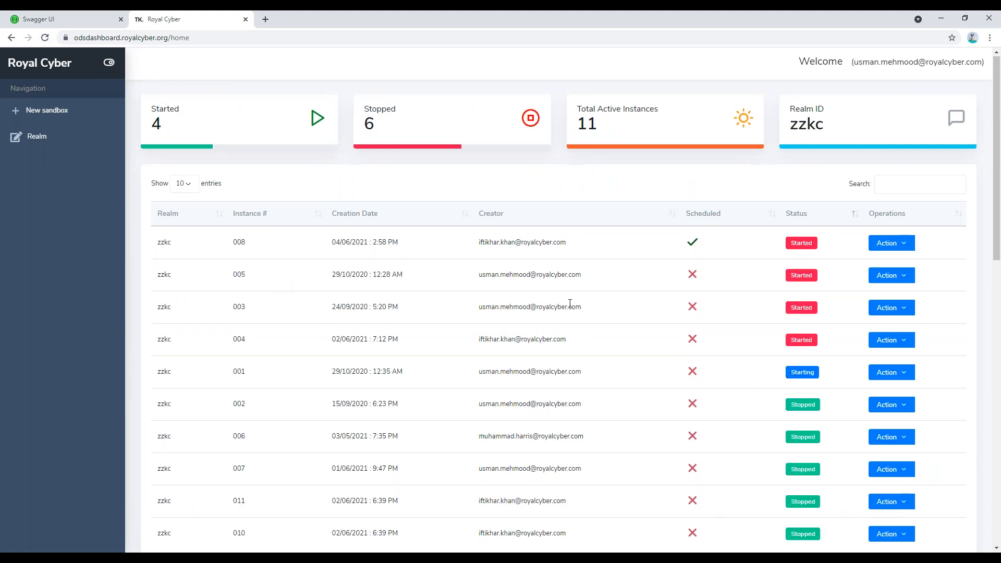
scroll(570, 304, down, 1)
scroll(570, 303, up, 1)
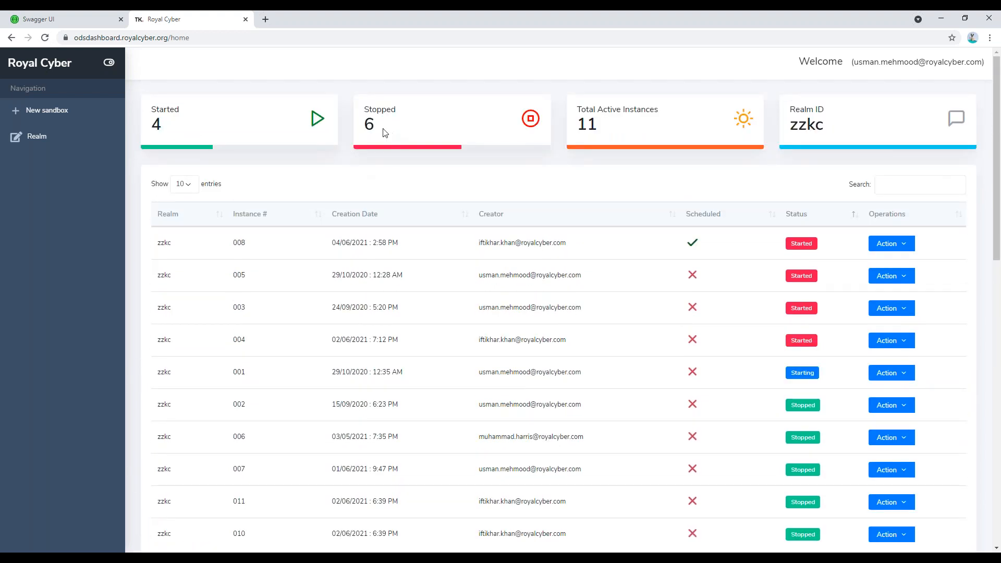
Step: Stop sandbox instance 001 and confirm the operation
click(893, 379)
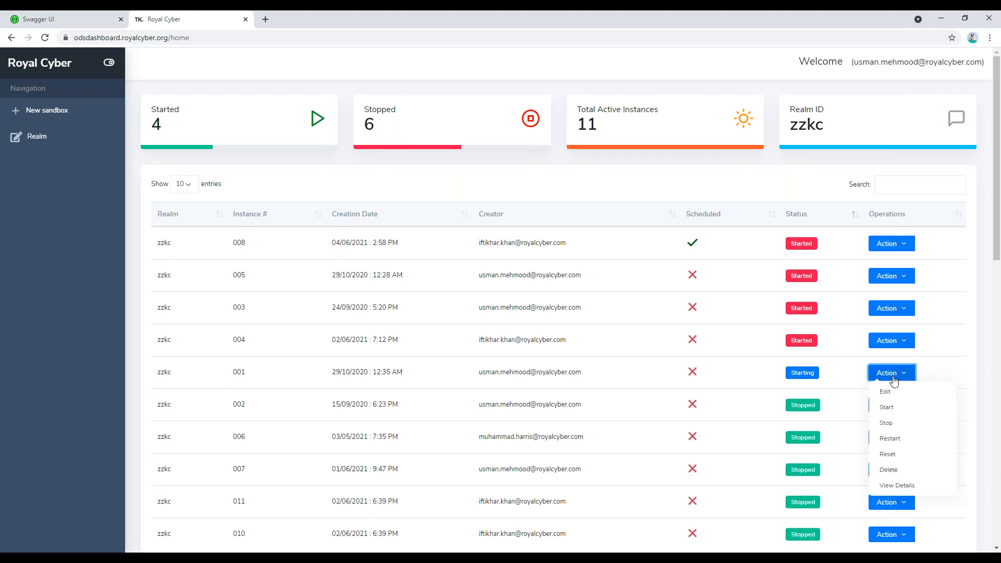
click(889, 423)
click(534, 143)
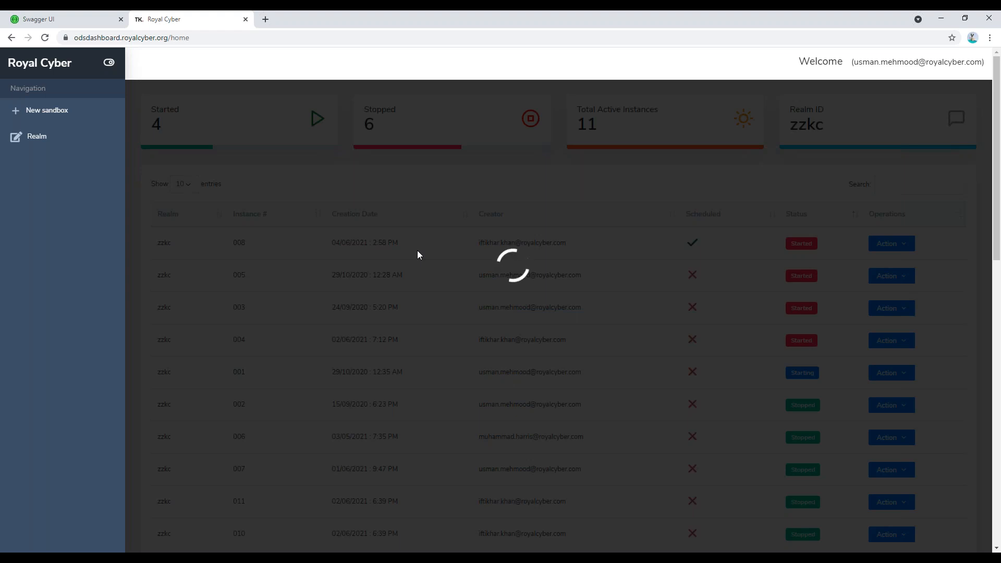
scroll(418, 252, down, 1)
scroll(418, 257, down, 5)
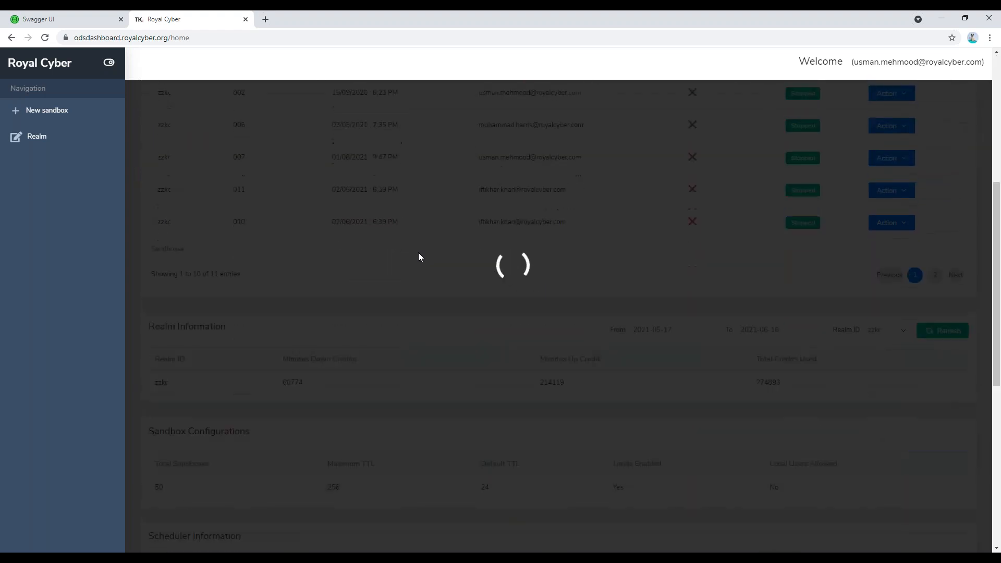
click(563, 79)
scroll(623, 228, up, 6)
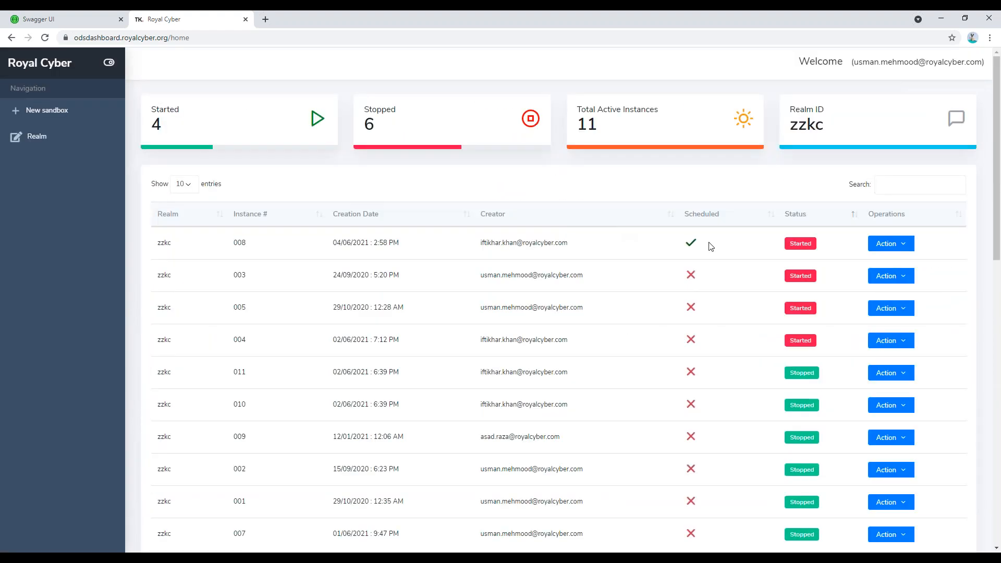
Step: Look over the refreshed sandbox list and the dashboard sections below it
scroll(620, 219, down, 1)
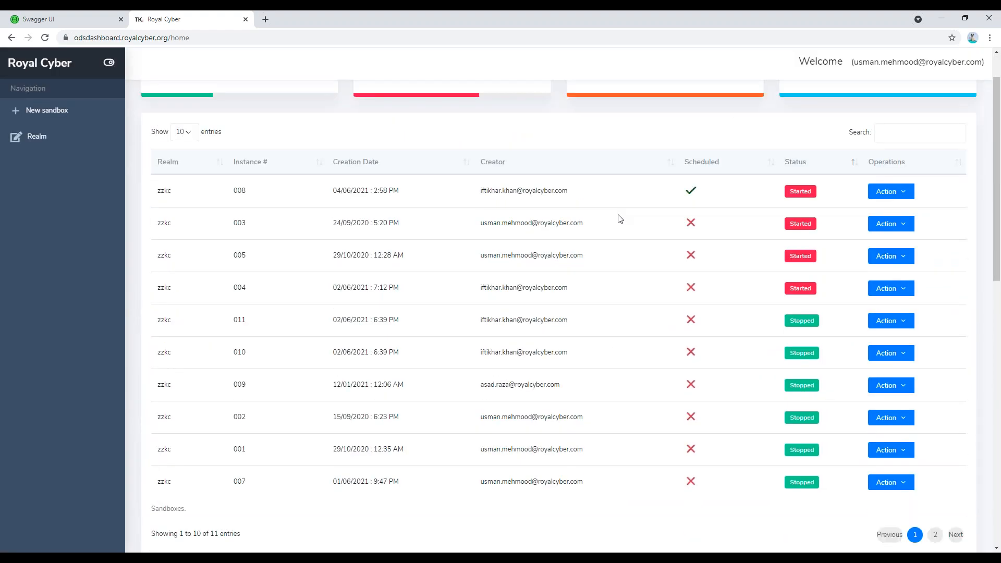
scroll(620, 219, up, 1)
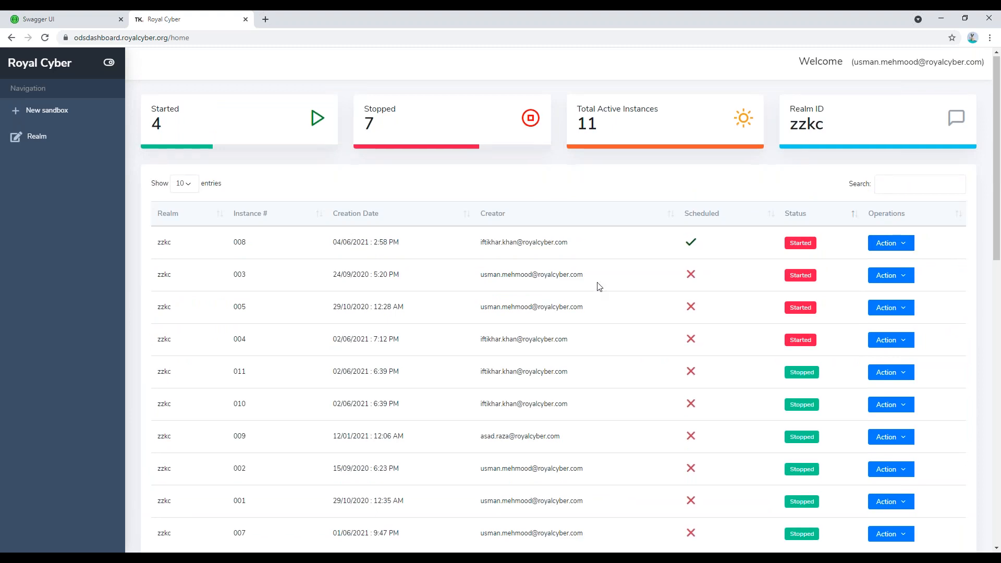
scroll(599, 286, down, 10)
scroll(599, 287, down, 4)
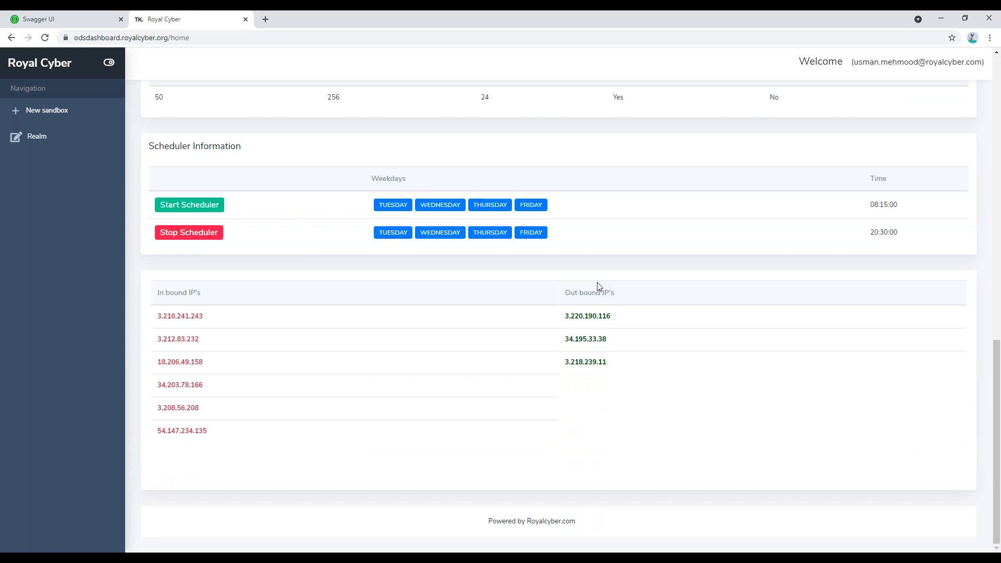
scroll(615, 264, up, 12)
scroll(616, 264, up, 2)
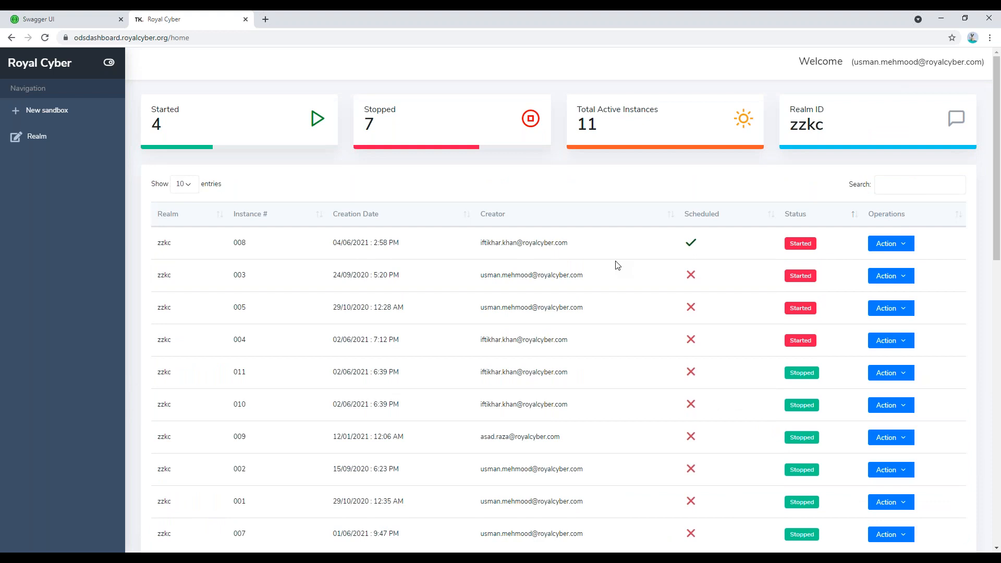
Step: Examine the realm information, sandbox configurations, scheduler information and the inbound and outbound IPs
scroll(616, 265, down, 6)
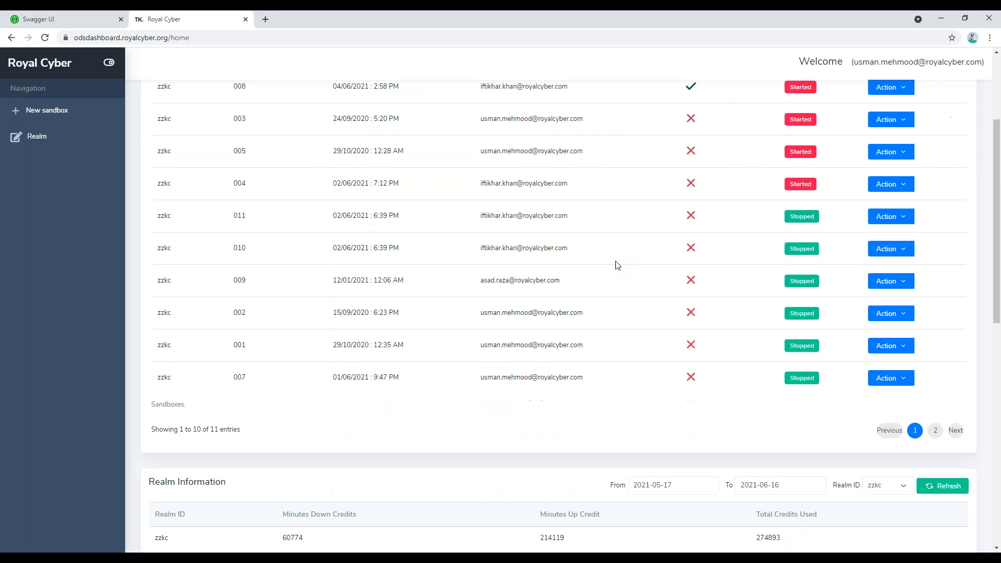
scroll(617, 265, down, 6)
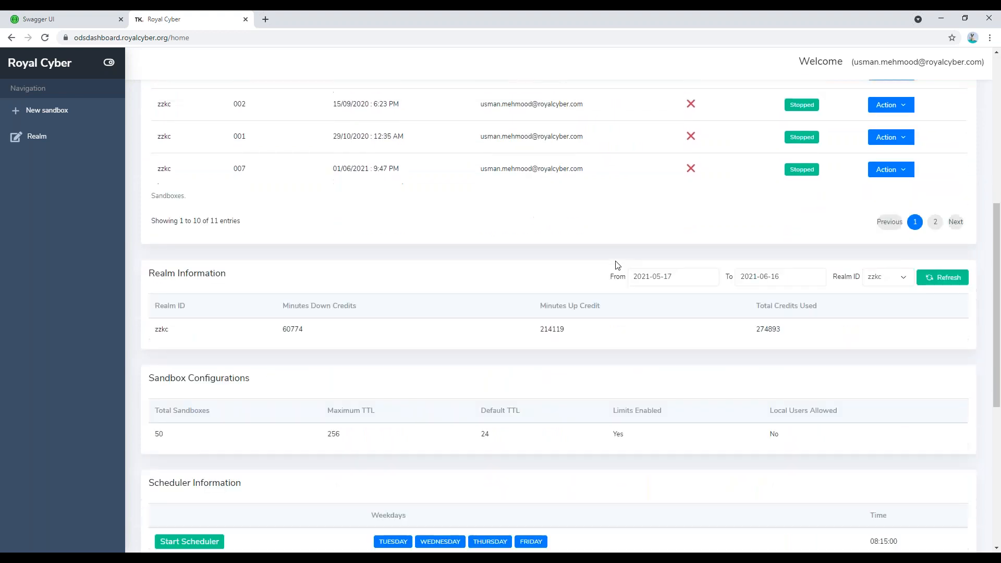
scroll(617, 265, down, 2)
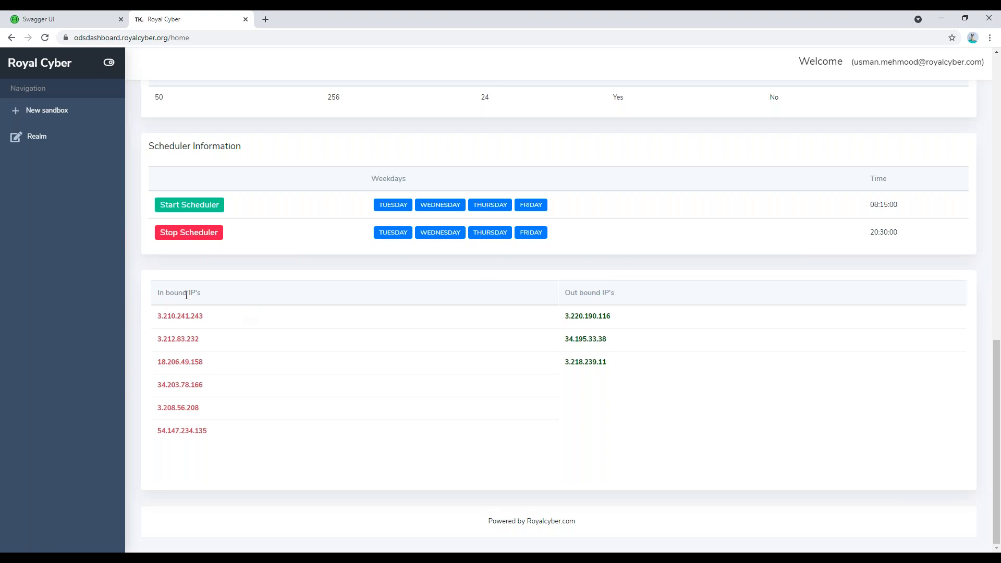
double_click(596, 291)
double_click(590, 338)
double_click(599, 317)
click(701, 421)
scroll(620, 365, up, 1)
scroll(715, 386, up, 5)
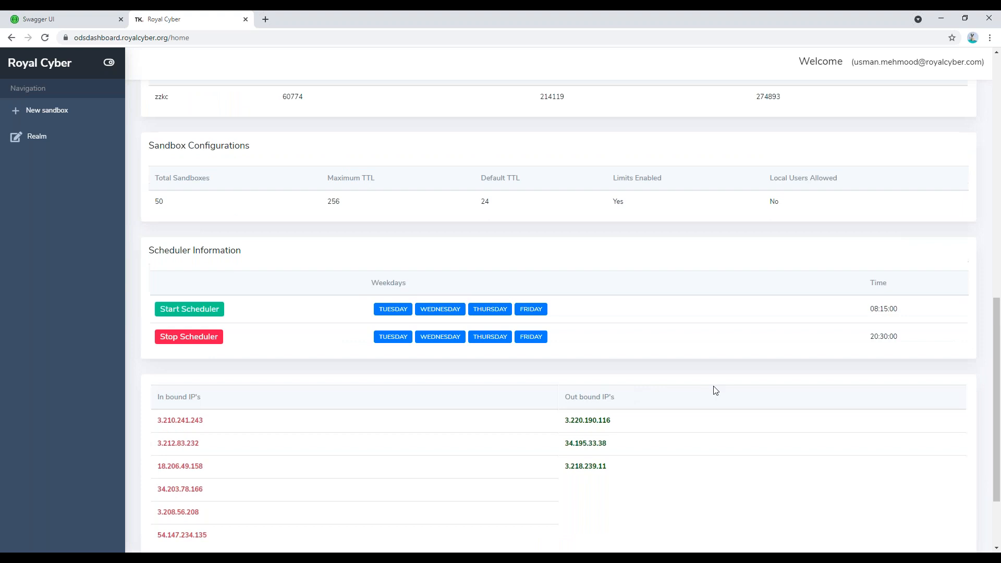
scroll(709, 354, up, 7)
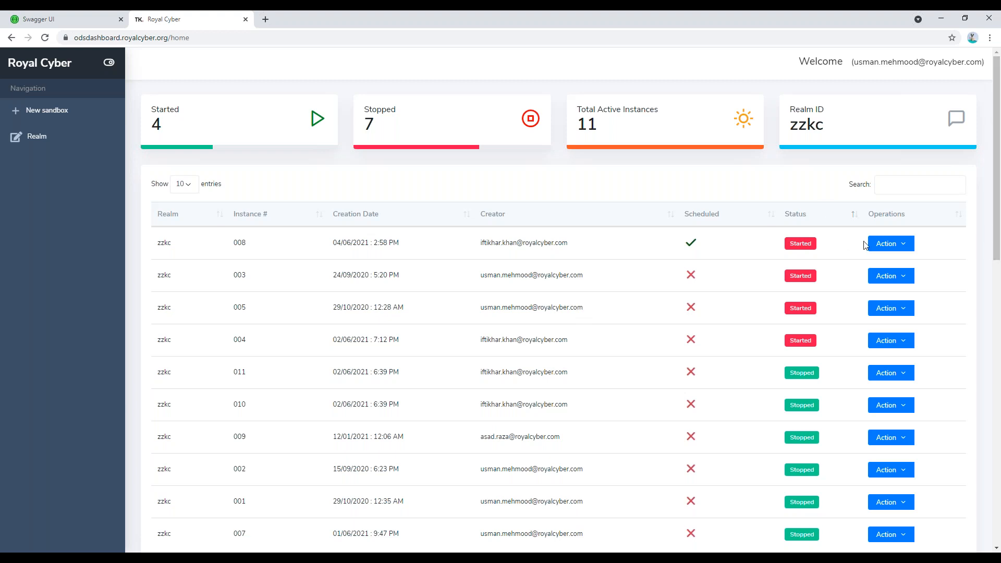
Step: Check the operations available for instance 008 and its creator in the sandbox list
click(892, 247)
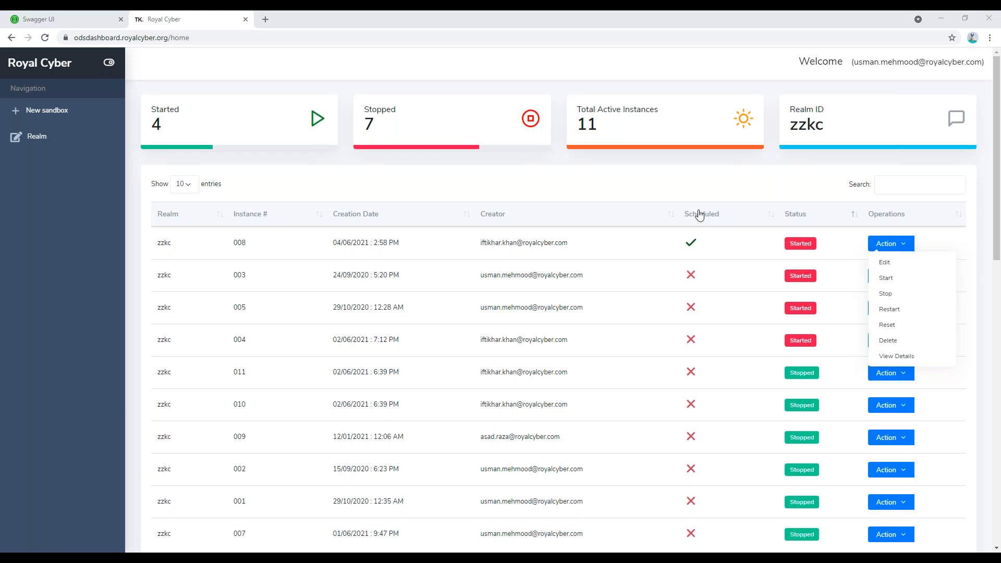
click(585, 183)
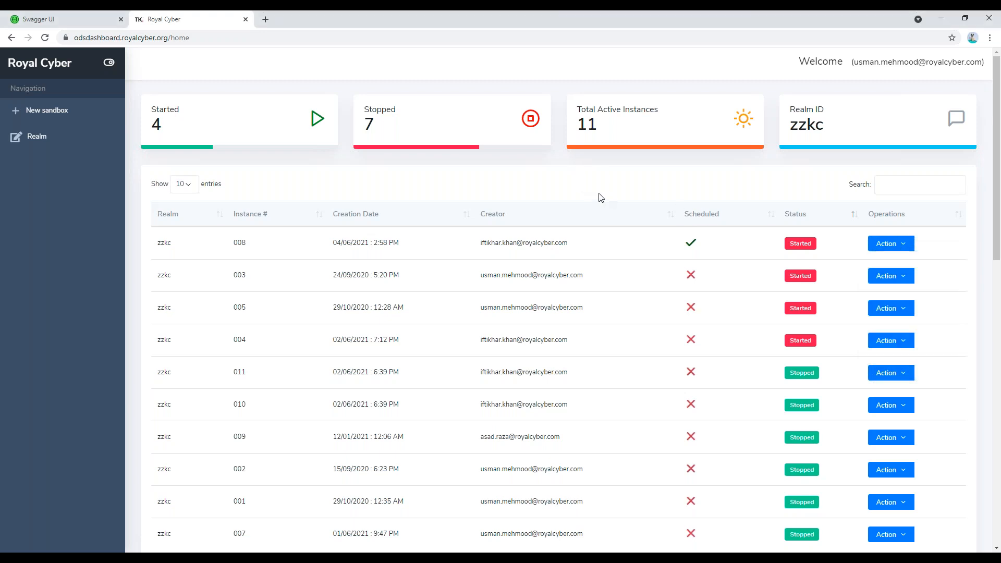
click(947, 18)
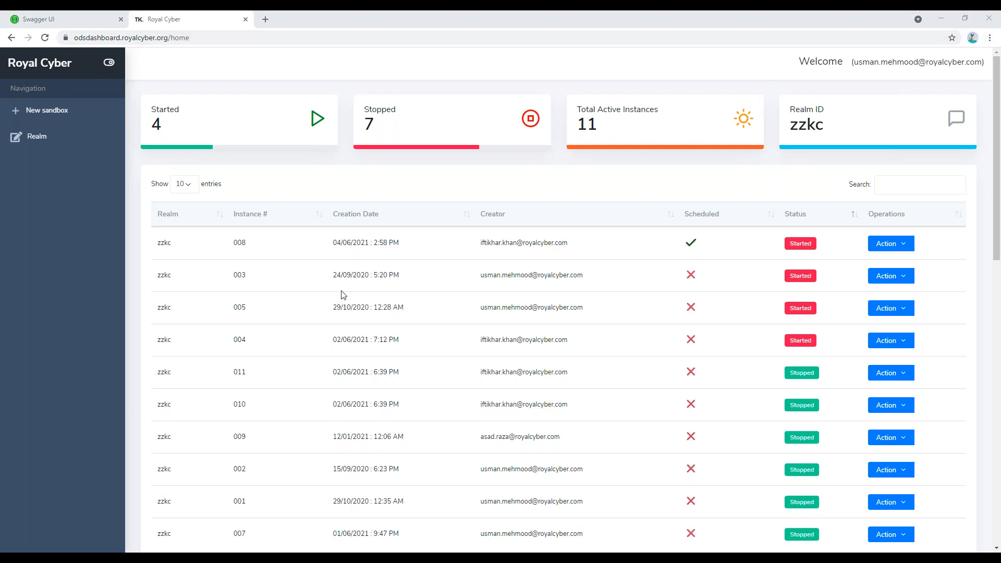
scroll(365, 285, down, 1)
scroll(397, 276, up, 1)
drag(481, 243, 568, 243)
click(581, 274)
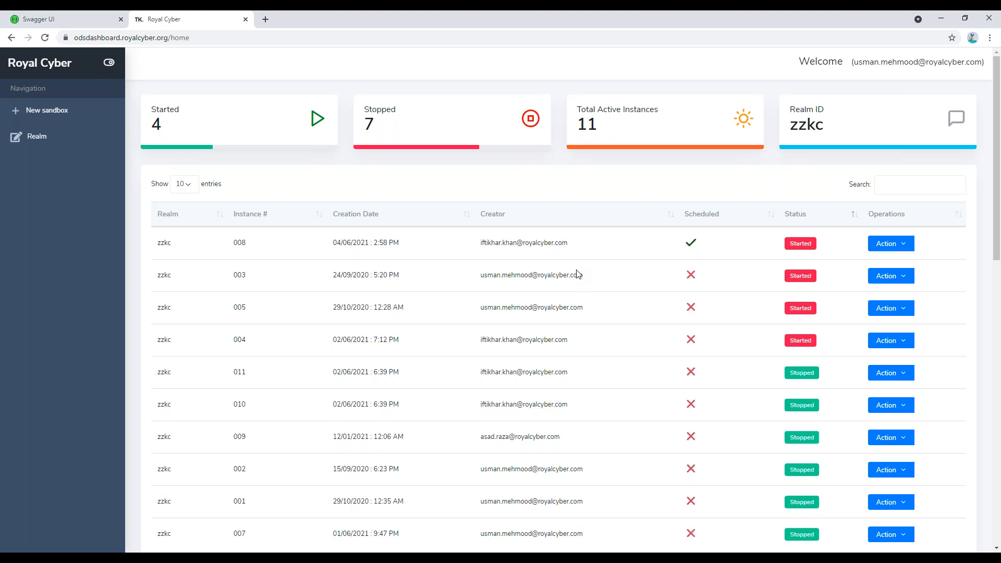
Step: Review the realm and scheduler sections once more, and check the operations available for instance 011
scroll(578, 274, down, 3)
scroll(577, 273, down, 5)
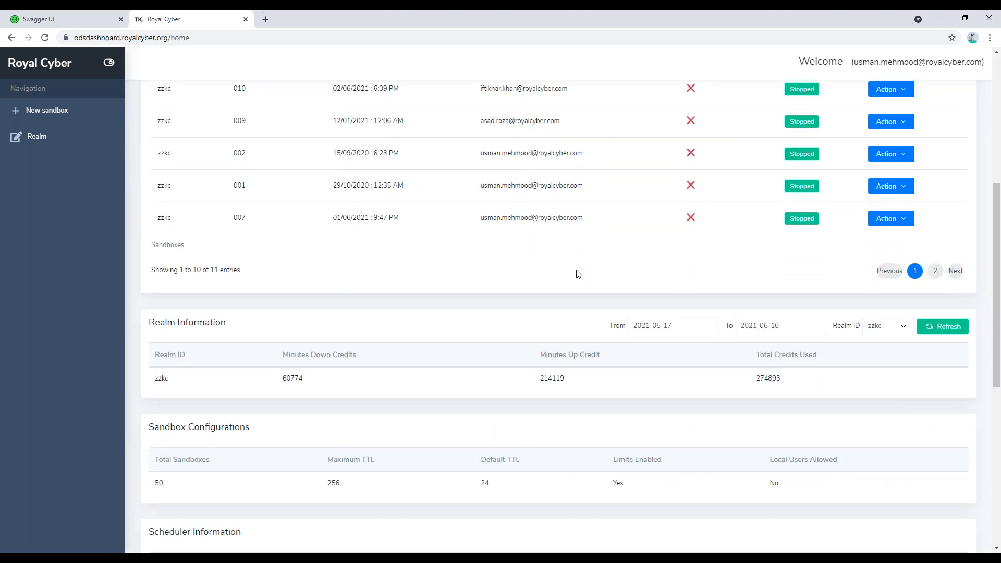
scroll(578, 274, down, 2)
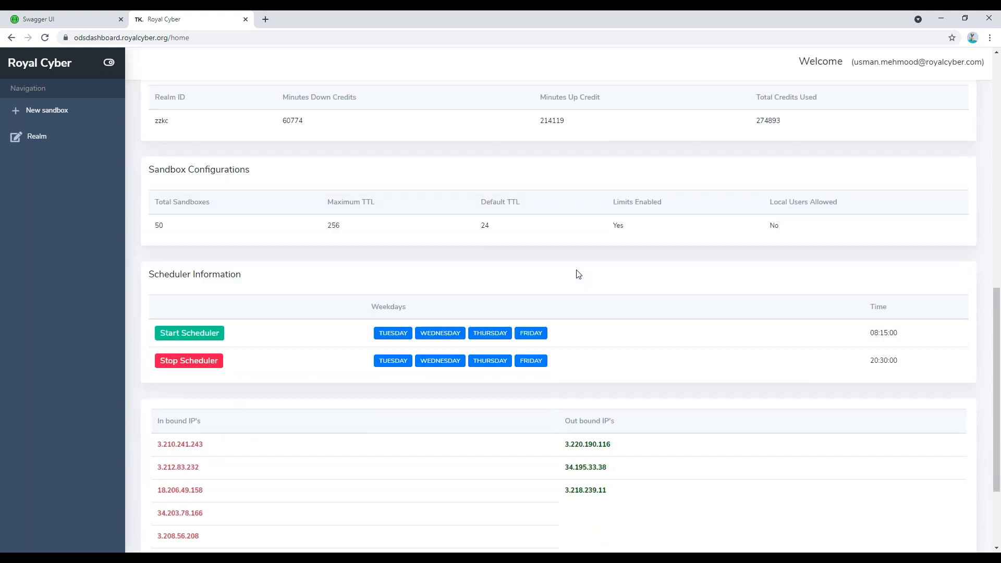
scroll(577, 274, up, 8)
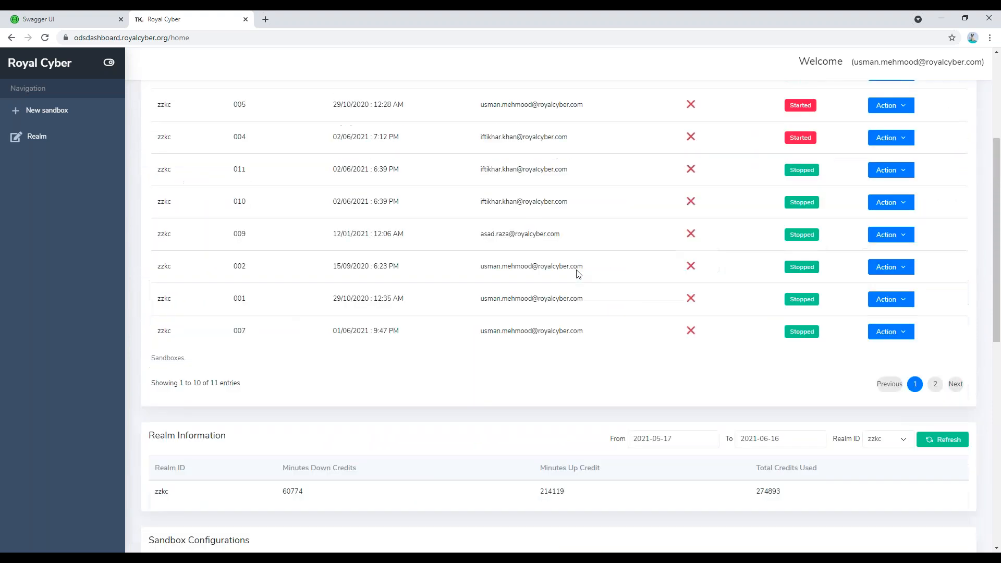
click(886, 374)
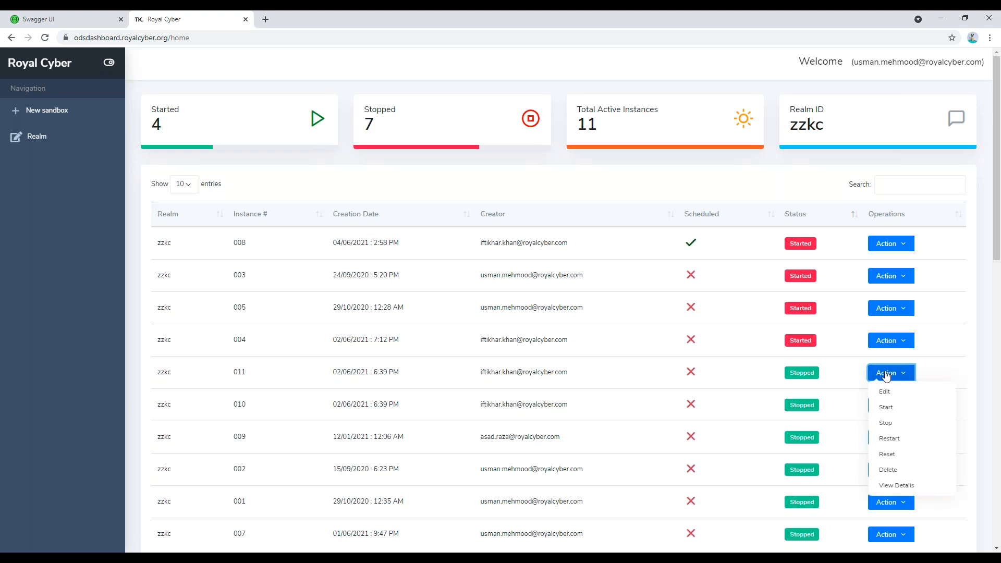
click(665, 382)
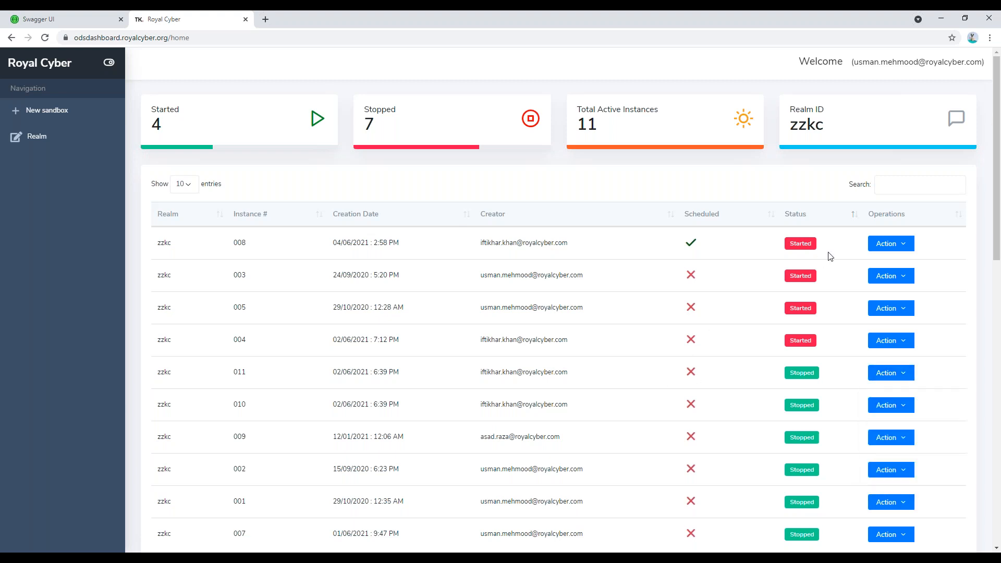
Step: View the details of sandbox instance 002 and examine its credits report, usage history and important links
click(885, 471)
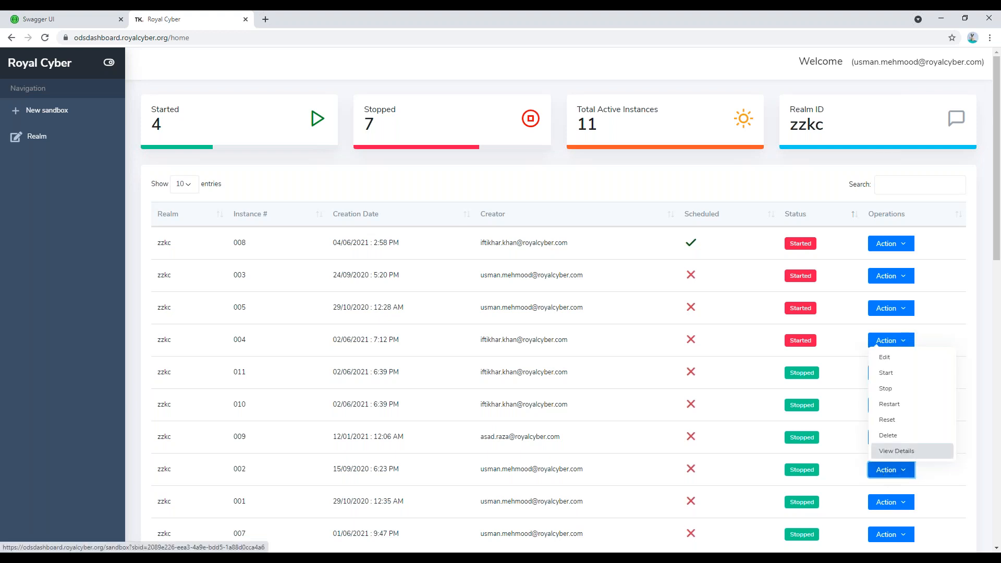
click(897, 451)
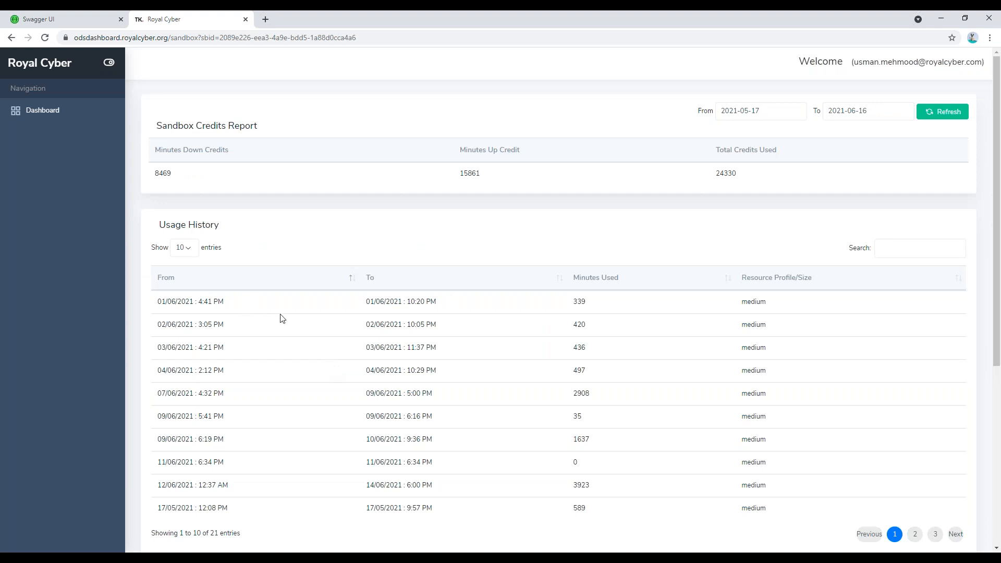
scroll(288, 315, down, 4)
scroll(290, 317, up, 1)
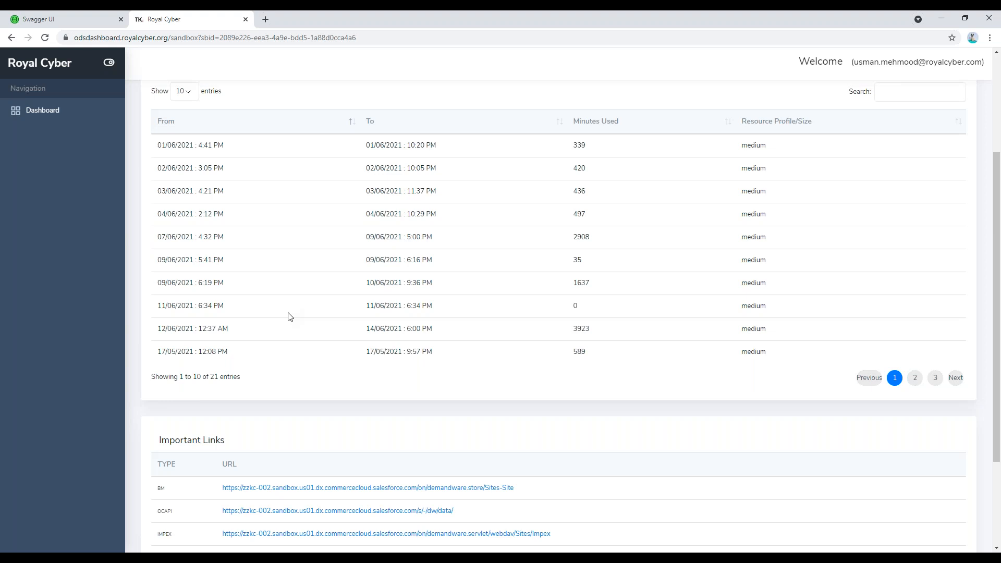
scroll(365, 369, up, 3)
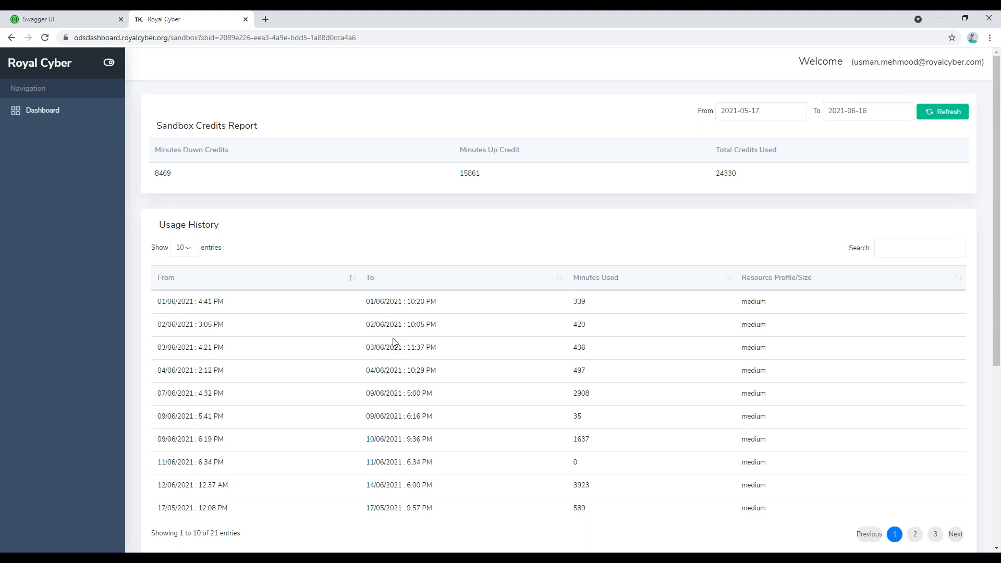
Step: Look over the endpoints of the developer sandbox REST API in Swagger UI, recheck the sandbox details and return to the dashboard
click(102, 16)
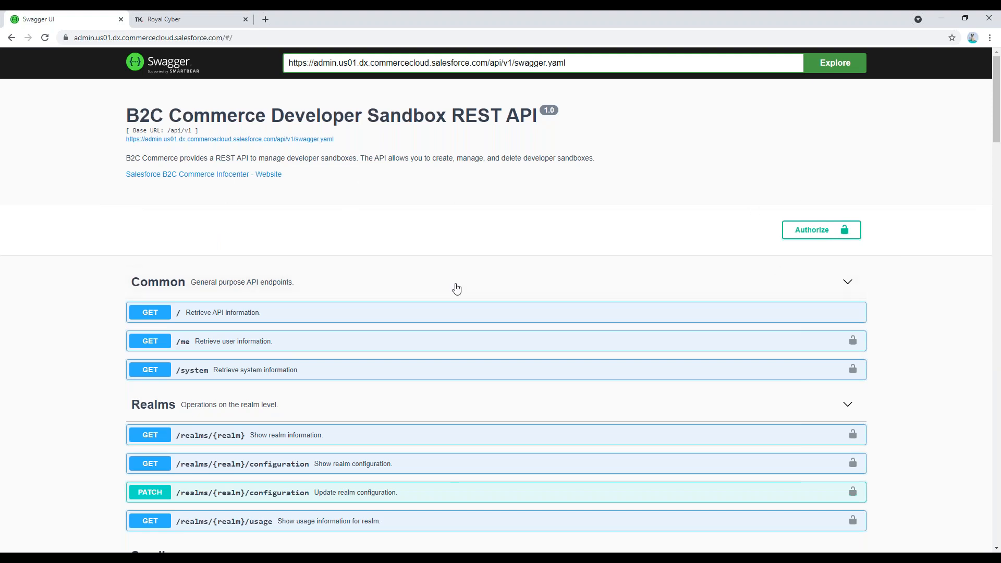
scroll(40, 274, down, 1)
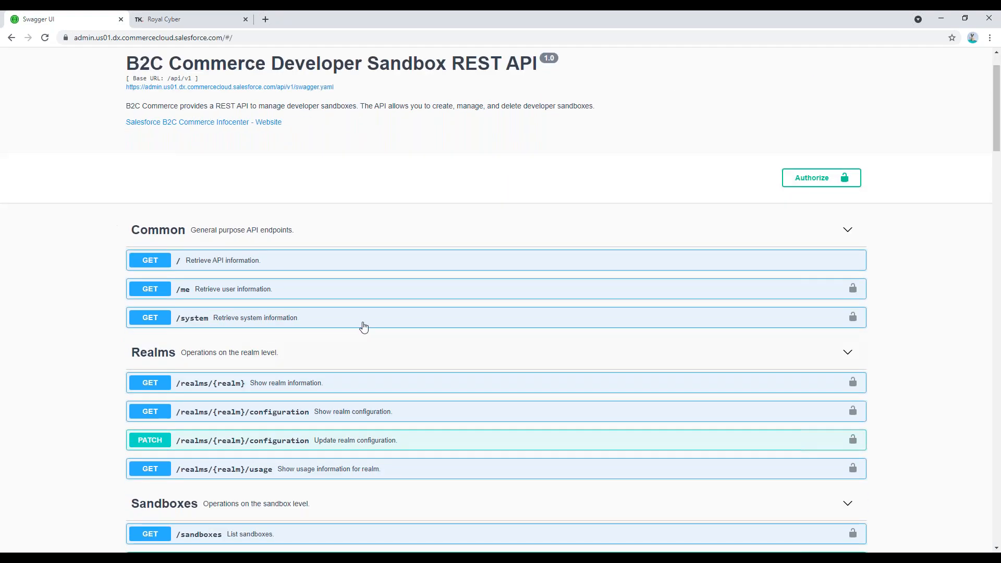
click(201, 22)
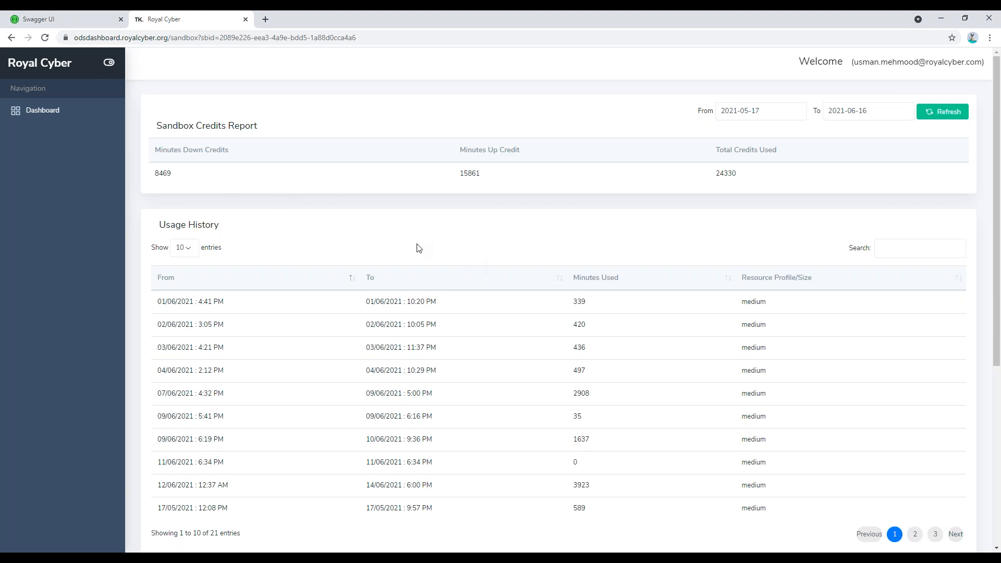
scroll(417, 248, down, 5)
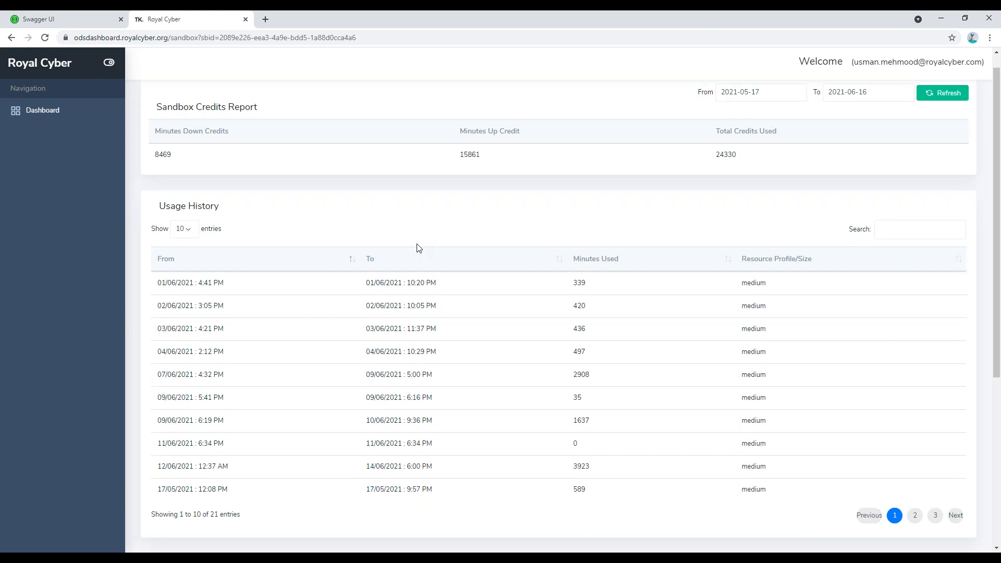
scroll(416, 248, up, 5)
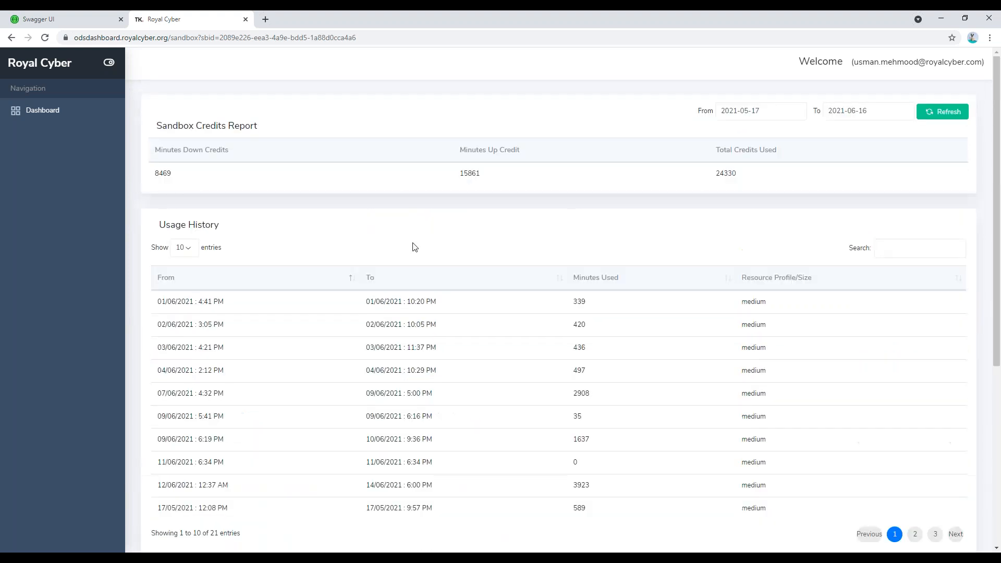
click(53, 115)
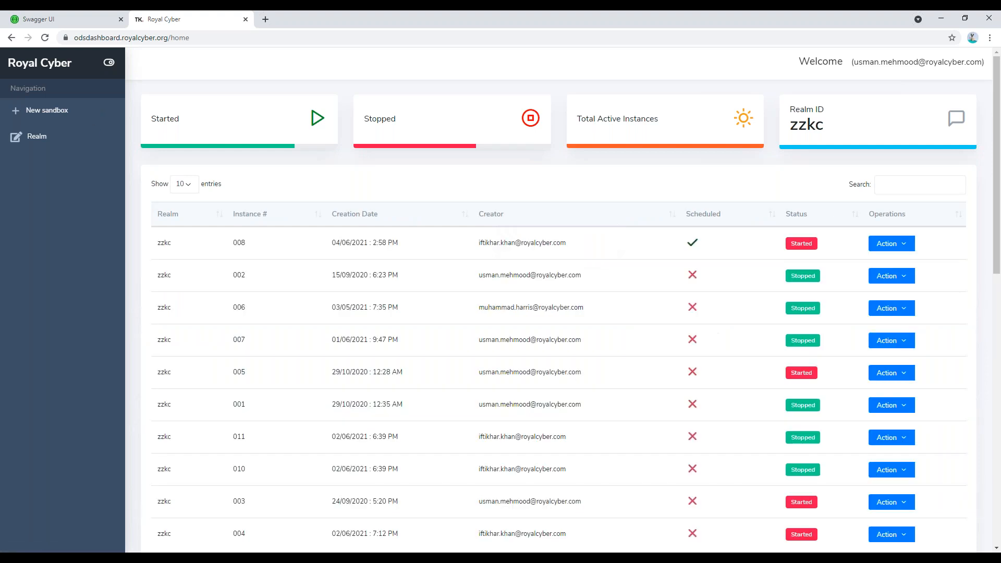
Step: Open the new sandbox form, clear its time to live and enable the Scheduled option
click(24, 107)
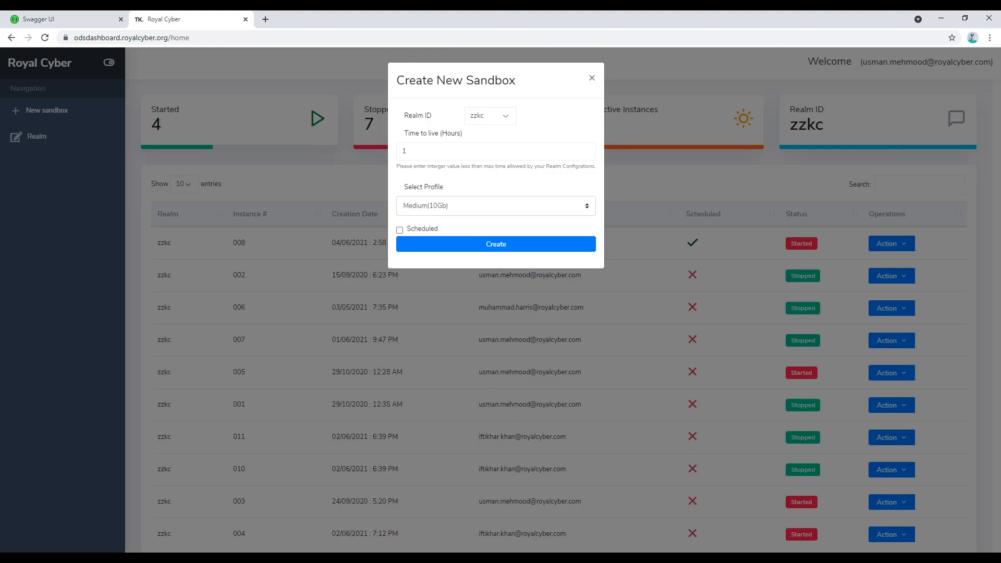
key(BackSpace)
click(454, 205)
click(454, 205)
click(492, 183)
click(432, 229)
click(465, 202)
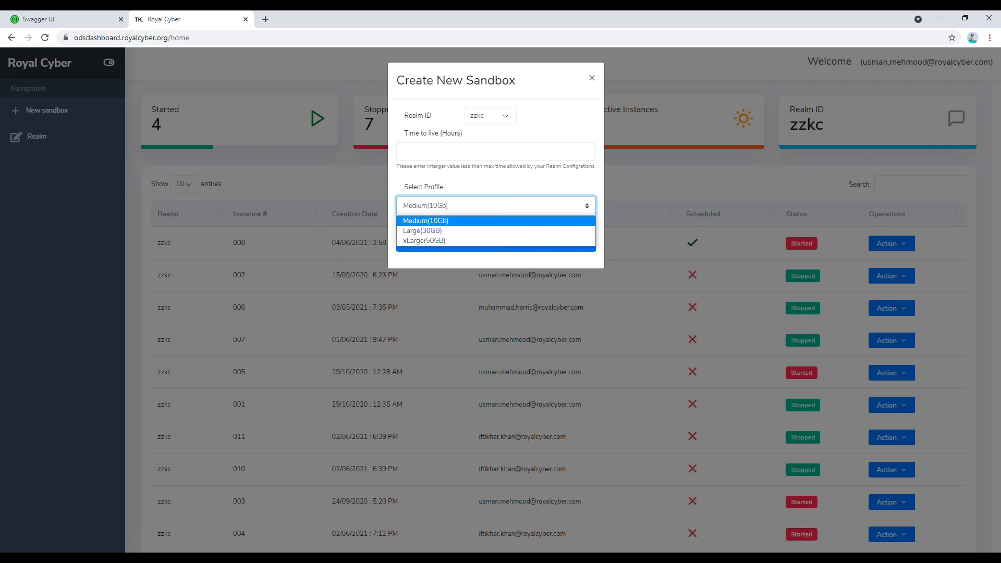
Step: Examine the resource profile sizes offered for a new sandbox in realm zzkc
click(533, 179)
click(494, 207)
click(495, 207)
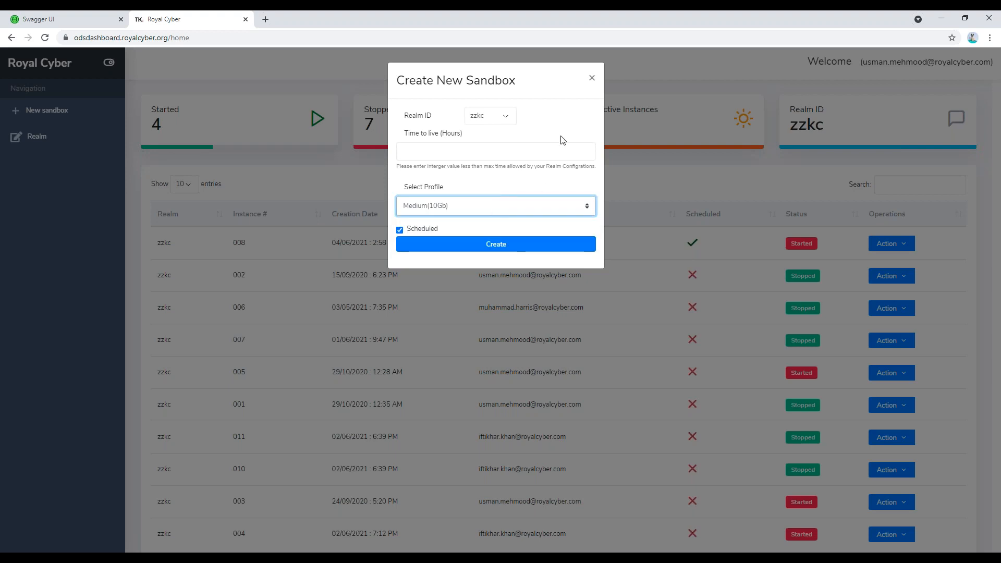
click(524, 181)
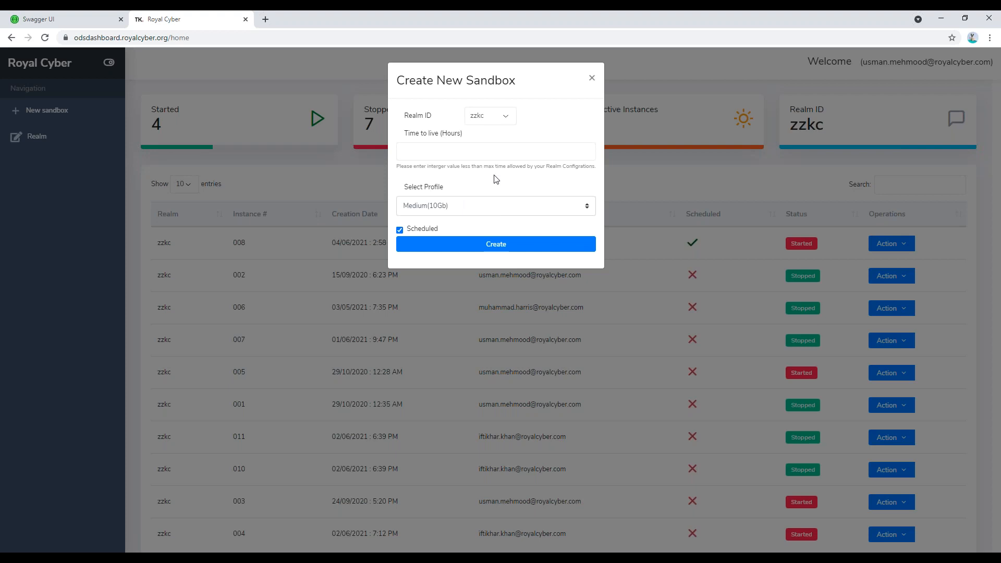
drag(420, 189, 442, 188)
click(474, 187)
click(539, 210)
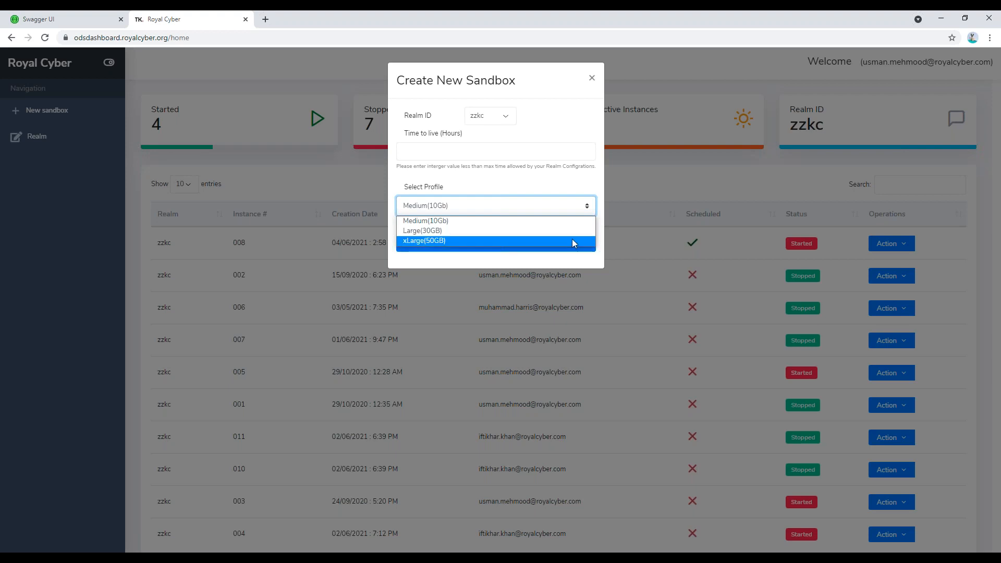
click(545, 220)
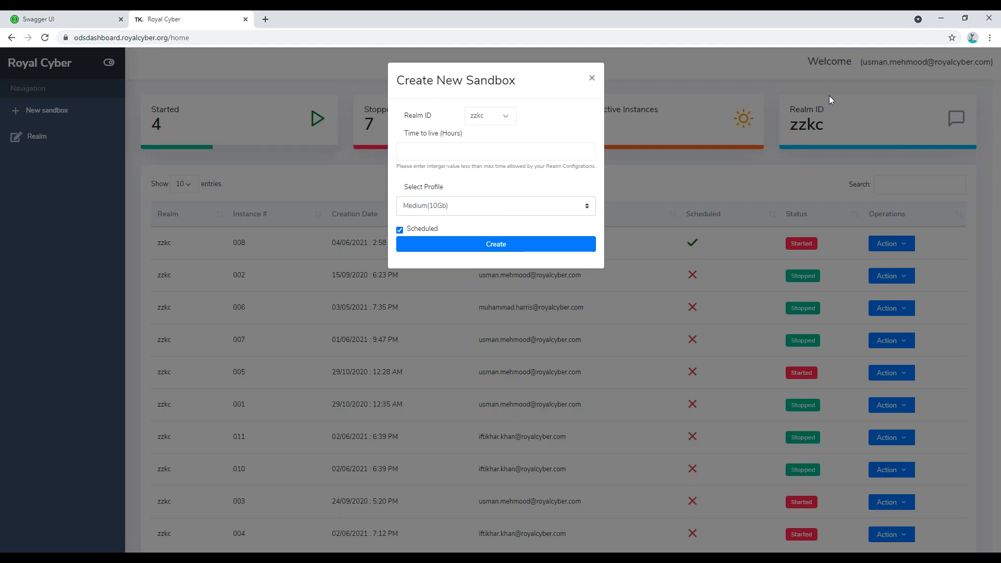
Step: Compare the realm and sandbox endpoints in Swagger UI with the new sandbox form, and close the form without creating anything
click(61, 19)
click(134, 16)
click(74, 15)
scroll(101, 198, down, 2)
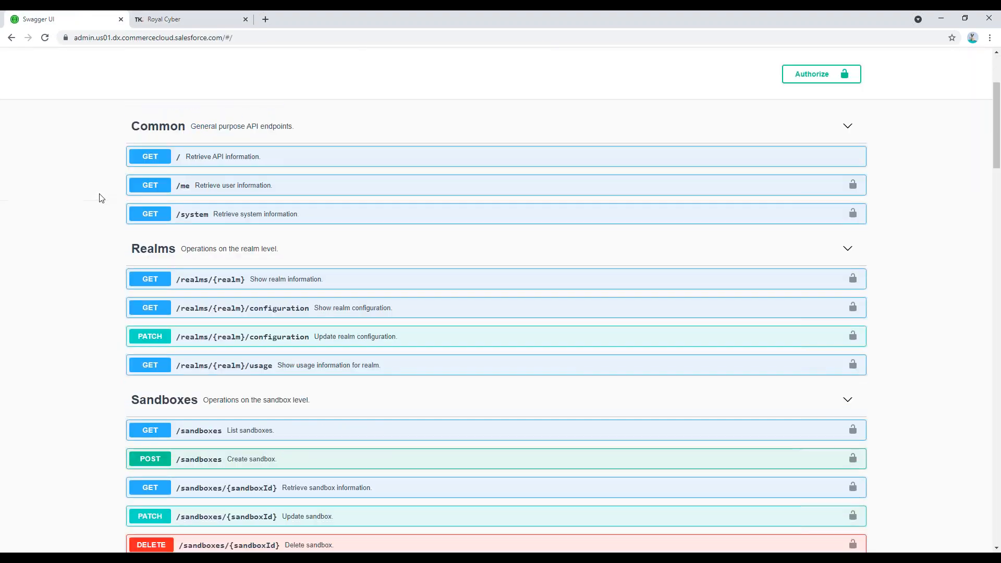
click(206, 16)
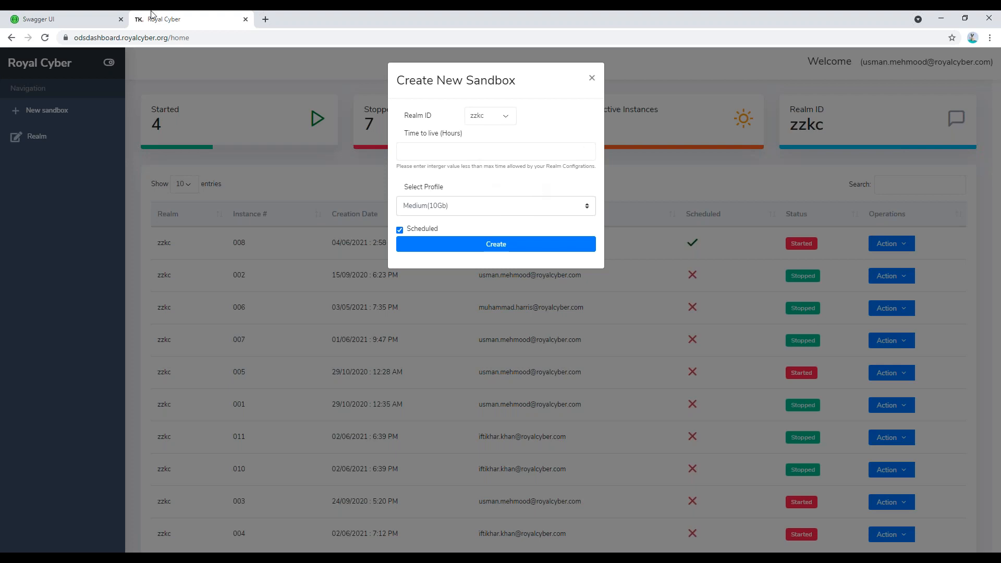
click(68, 16)
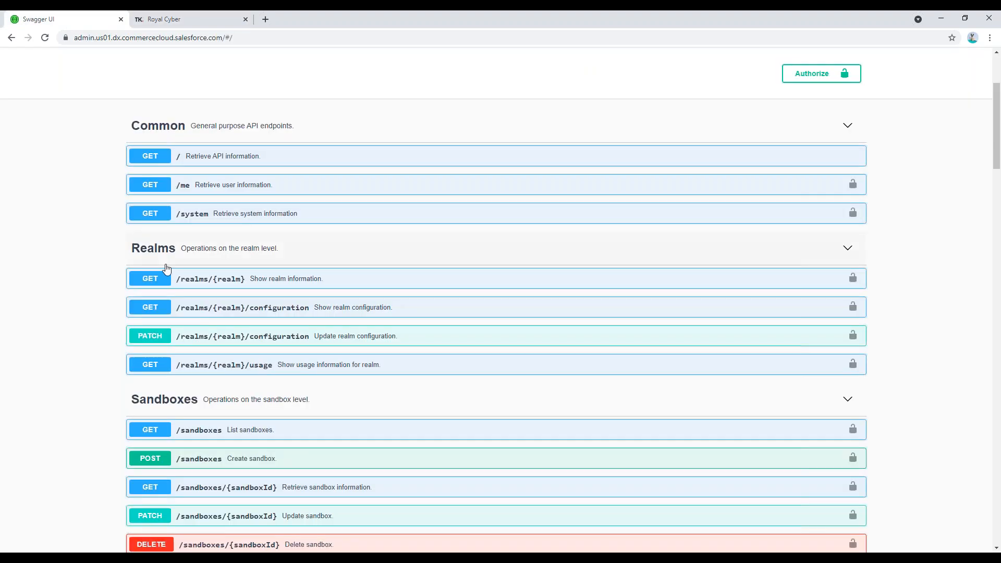
scroll(166, 267, down, 5)
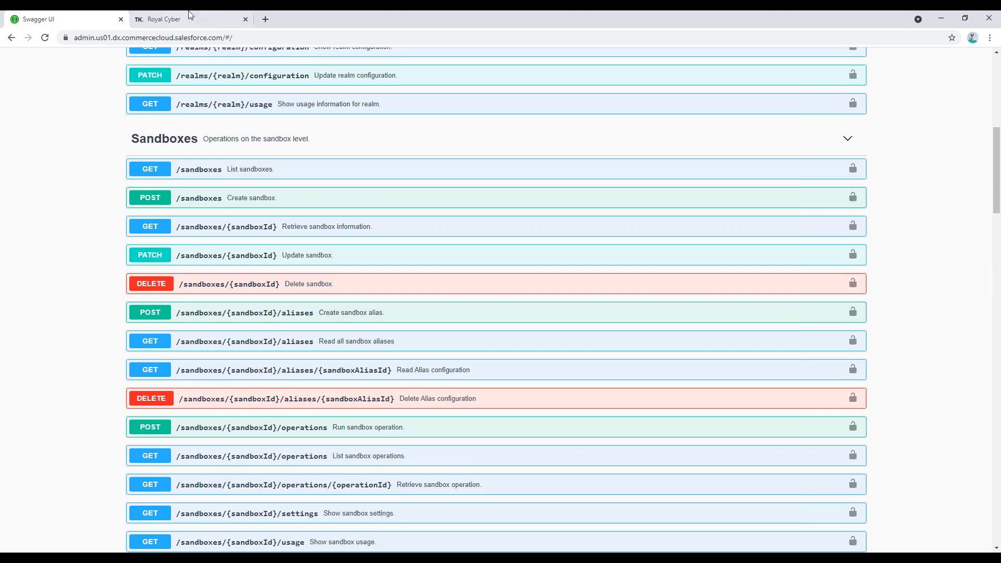
click(190, 16)
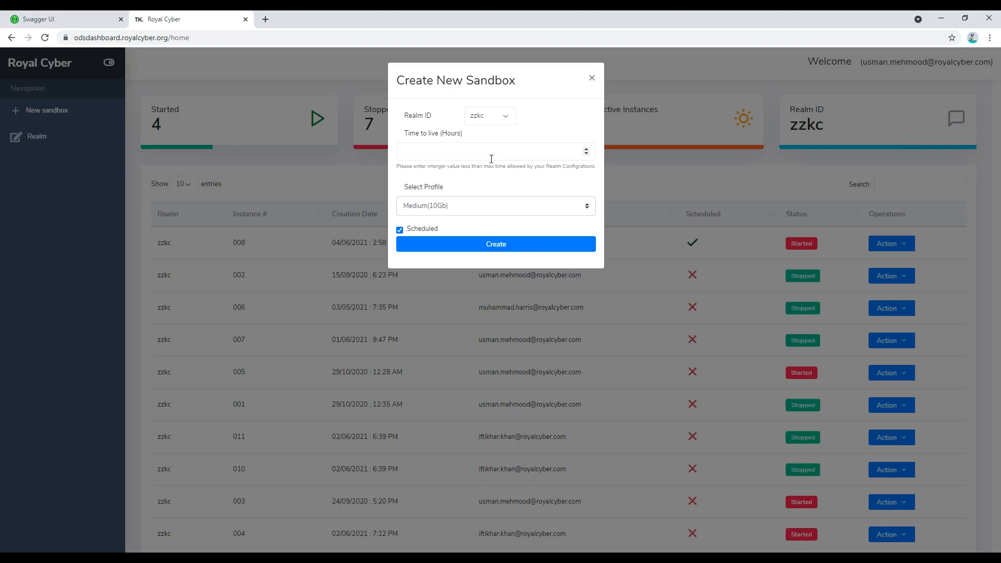
click(590, 80)
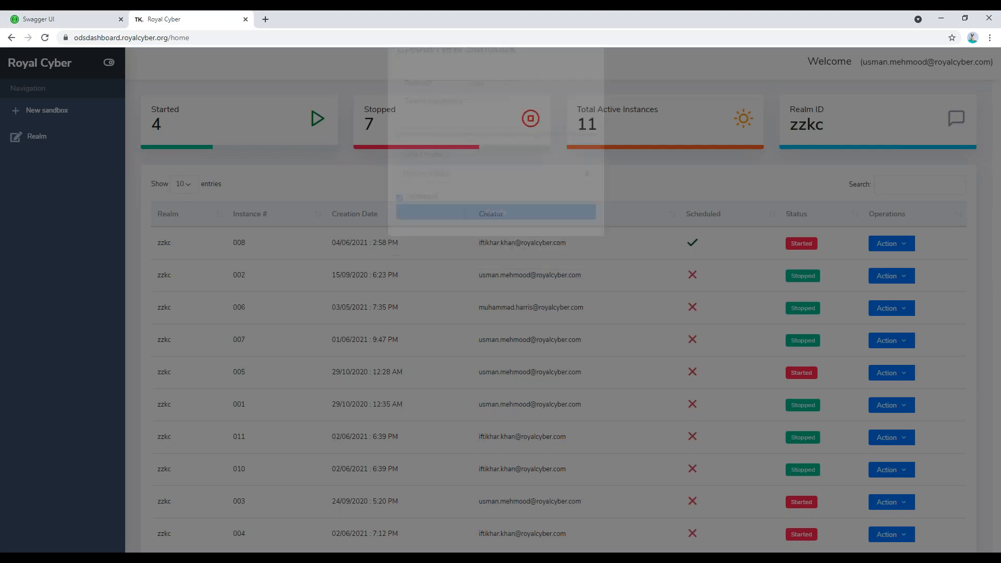
Step: Examine the dashboard's sandbox list, realm information, sandbox configurations, scheduler information and inbound and outbound IPs
scroll(391, 365, down, 3)
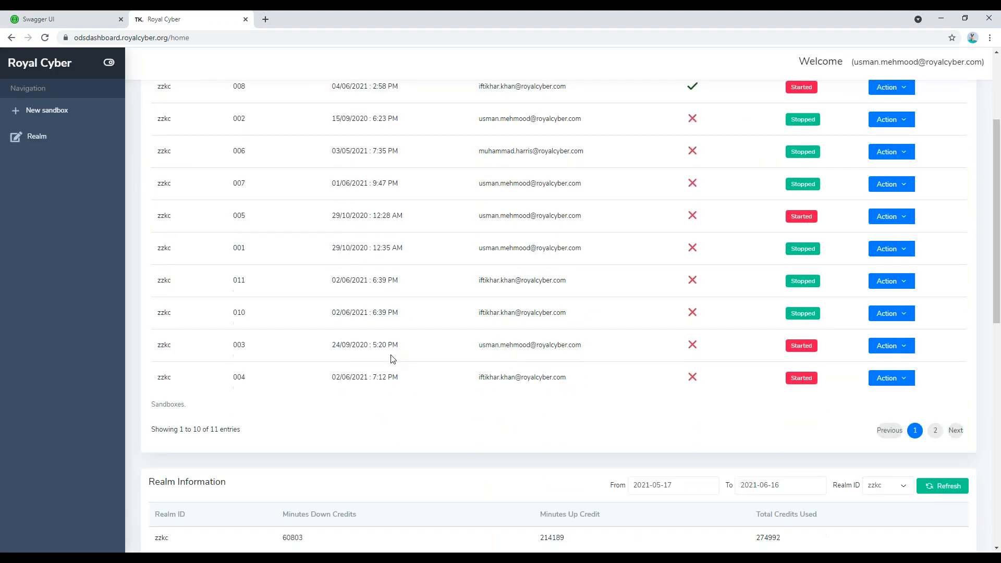
scroll(393, 359, down, 5)
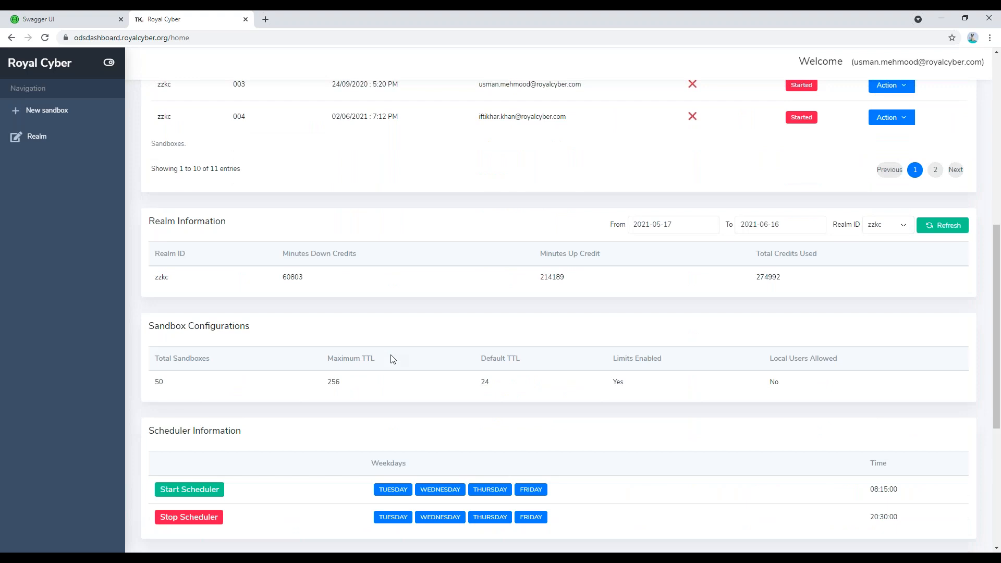
scroll(393, 359, down, 4)
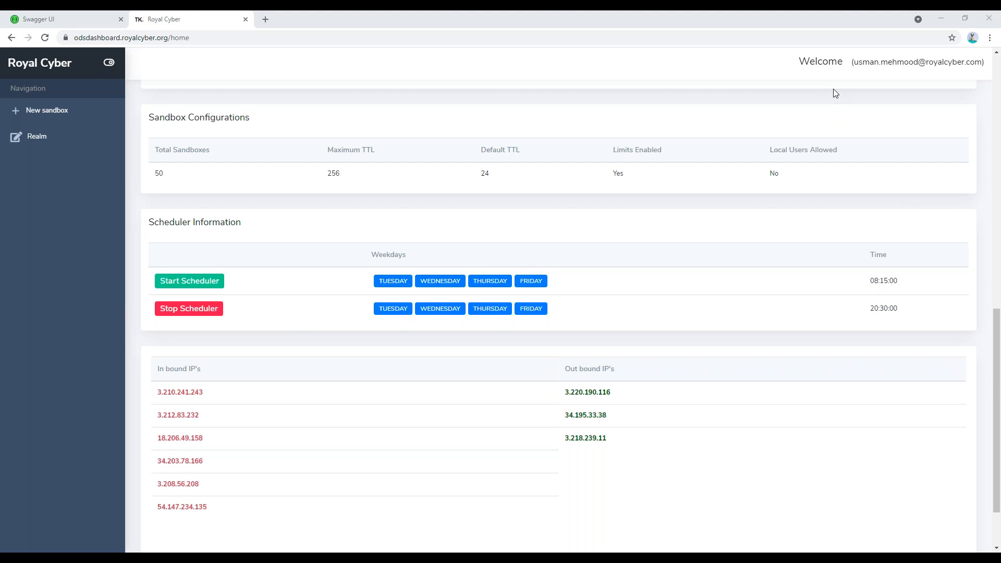
click(723, 461)
scroll(718, 320, up, 5)
scroll(718, 320, up, 5)
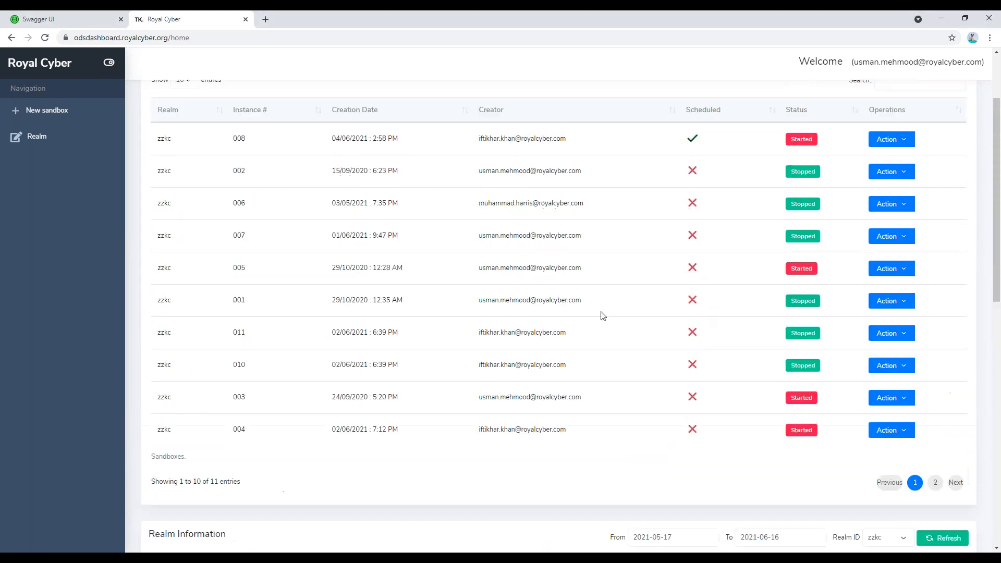
scroll(508, 315, up, 1)
scroll(508, 315, up, 1)
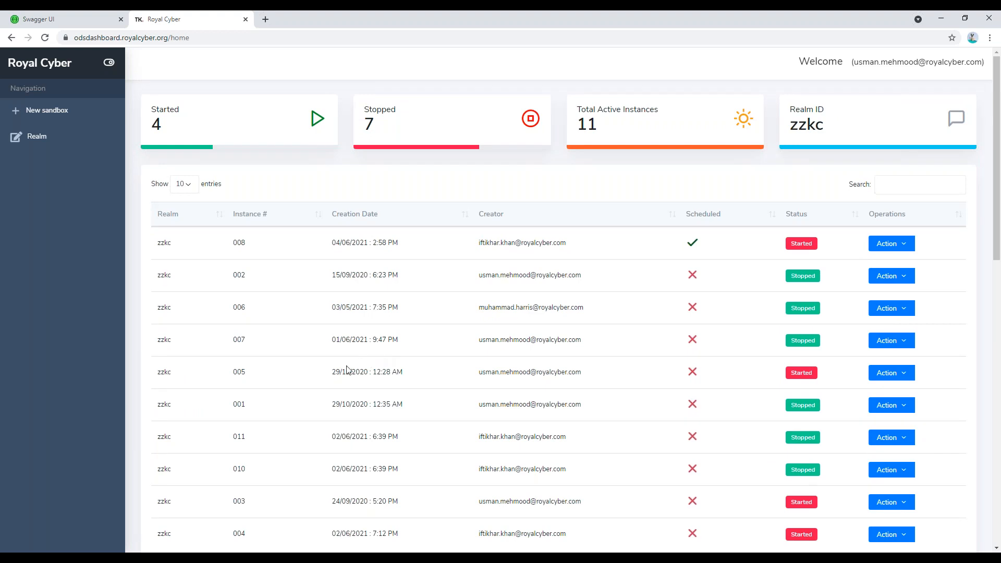
Step: Filter the sandbox list by the creation date 29/10/2020, copied from instance 005
mouse_move(332, 371)
mouse_down()
mouse_move(367, 372)
mouse_move(333, 372)
mouse_up()
click(366, 371)
right_click(332, 374)
click(353, 380)
click(915, 189)
right_click(915, 190)
click(907, 276)
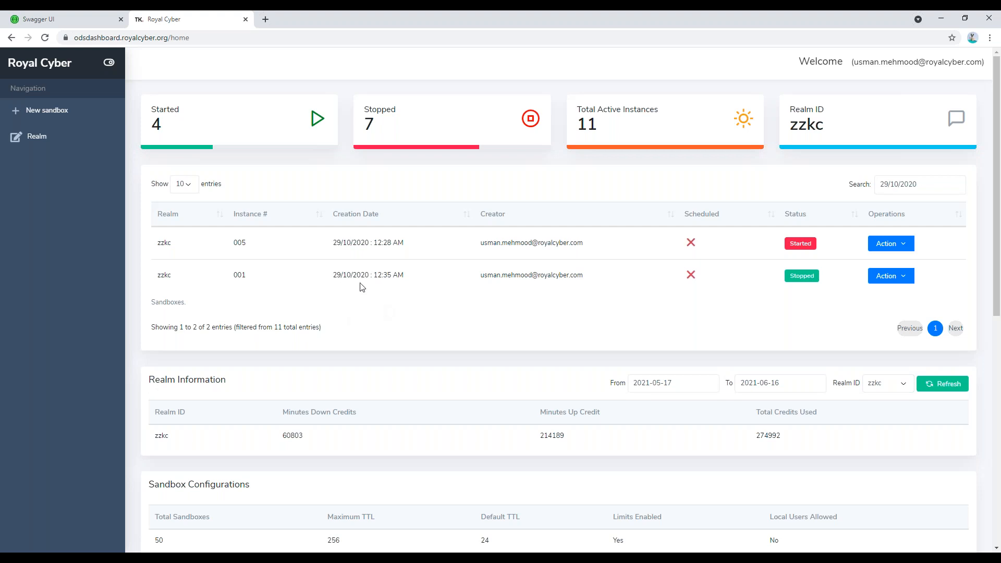
Step: Open the details of sandbox instance 005 from the filtered list
scroll(436, 238, down, 2)
scroll(450, 237, up, 2)
click(890, 247)
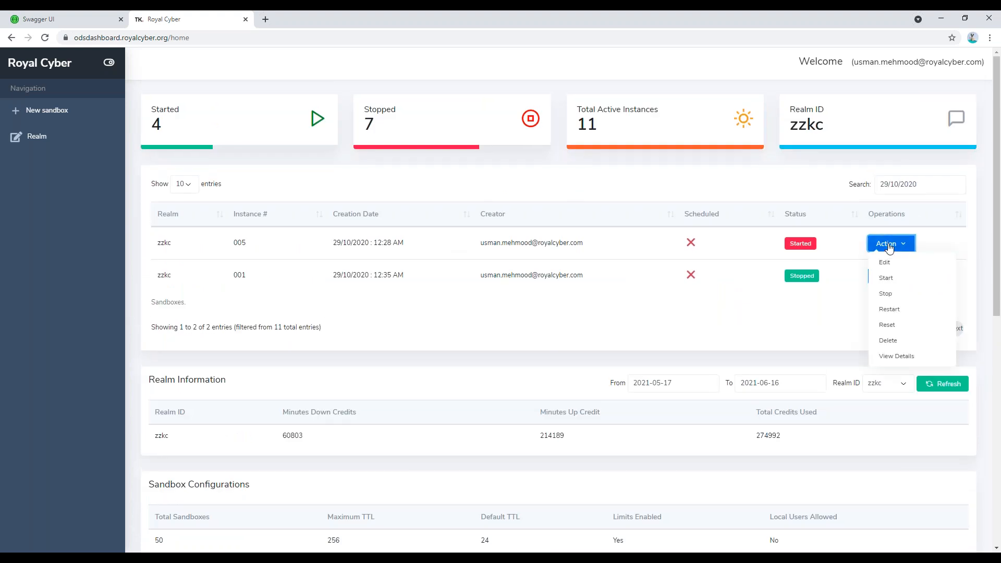
click(906, 360)
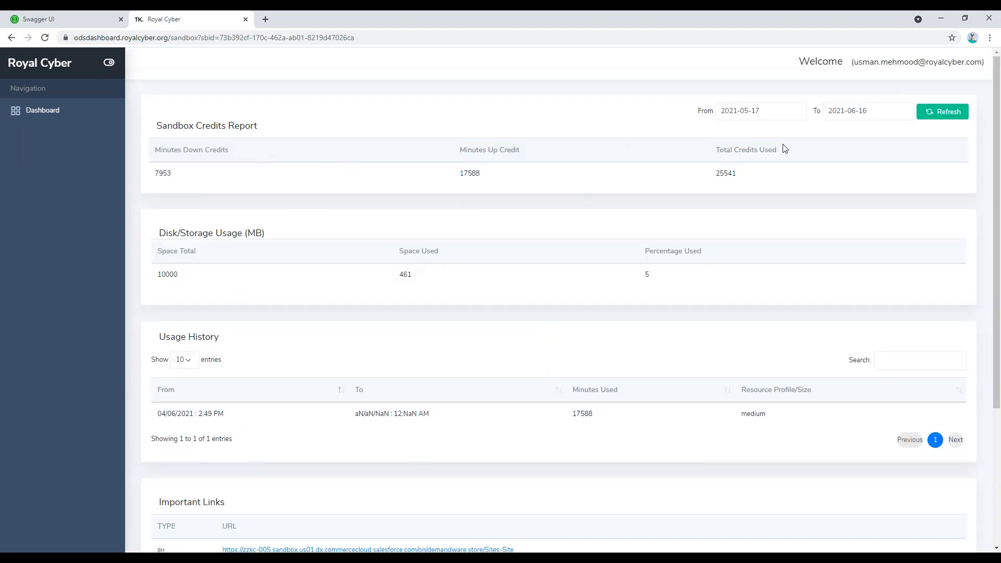
Step: Examine the total credits used and the From and To dates of instance 005's credits report
double_click(722, 173)
click(766, 107)
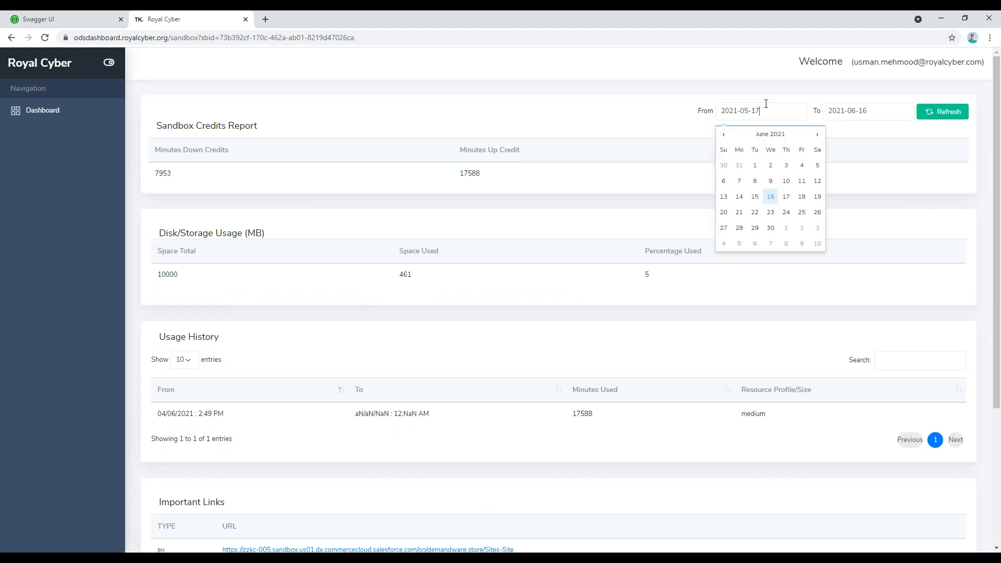
click(863, 108)
click(647, 118)
click(752, 112)
click(856, 119)
click(654, 117)
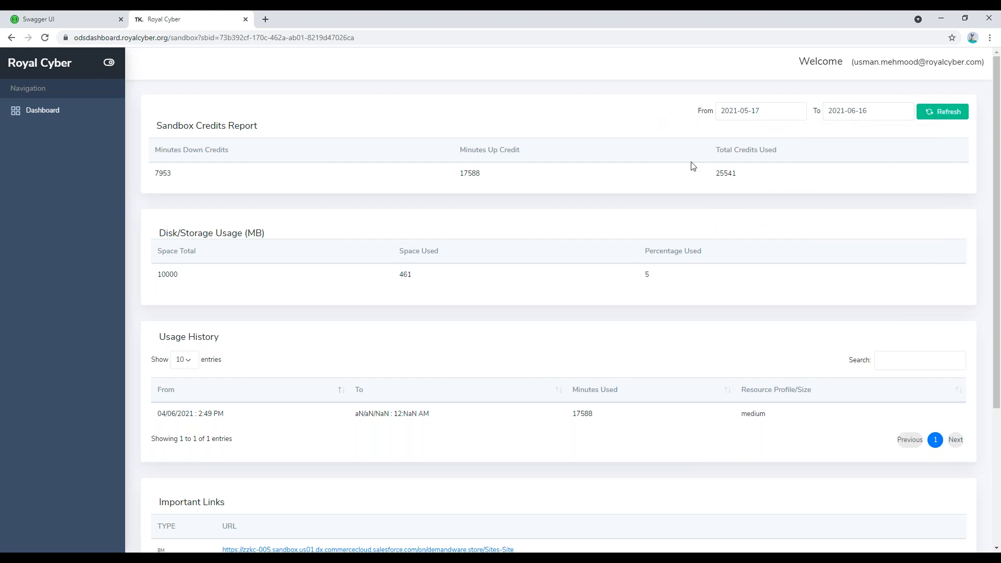
double_click(726, 175)
Step: Examine the total and used disk space, usage history and important links of instance 005
scroll(630, 192, down, 1)
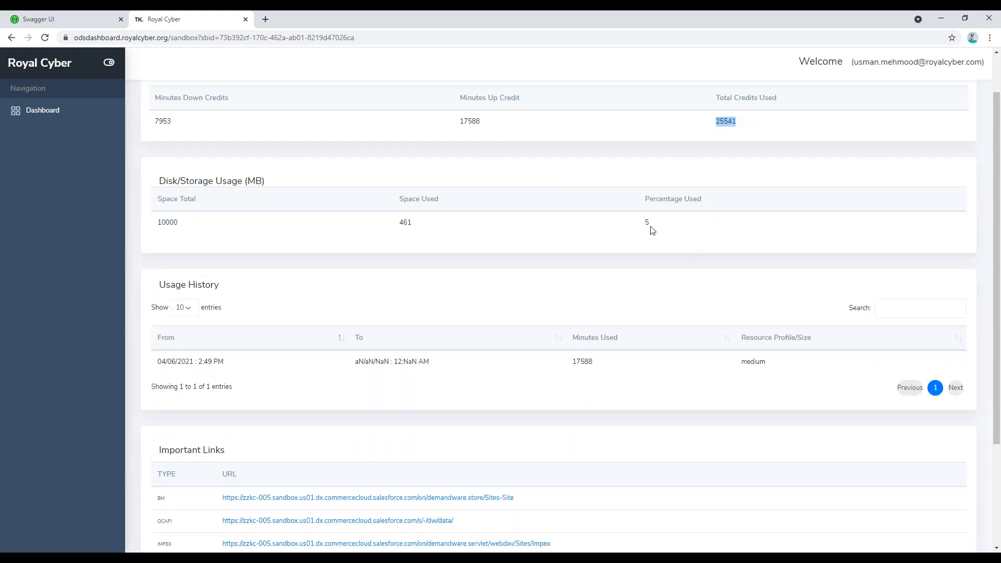
drag(201, 182, 270, 181)
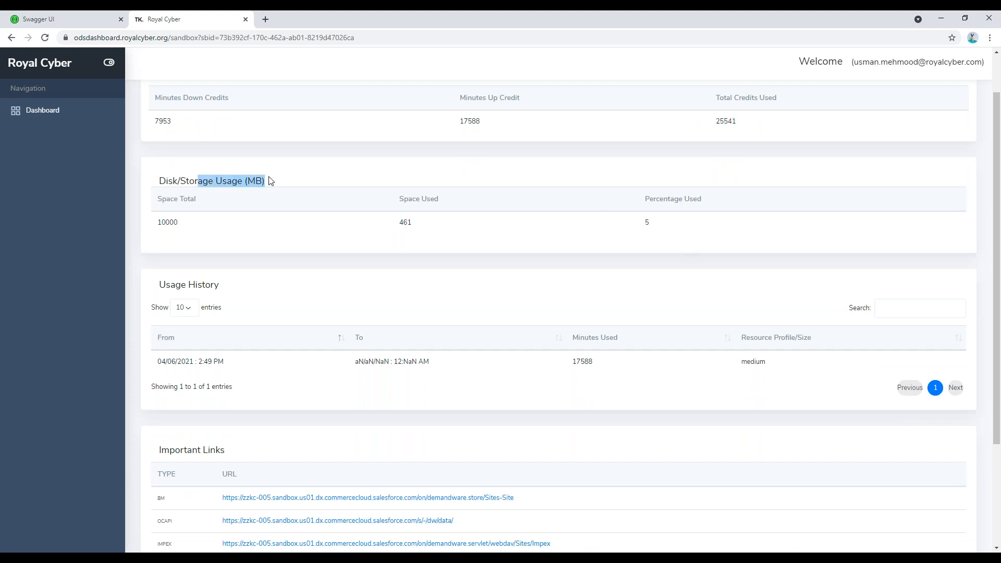
double_click(167, 222)
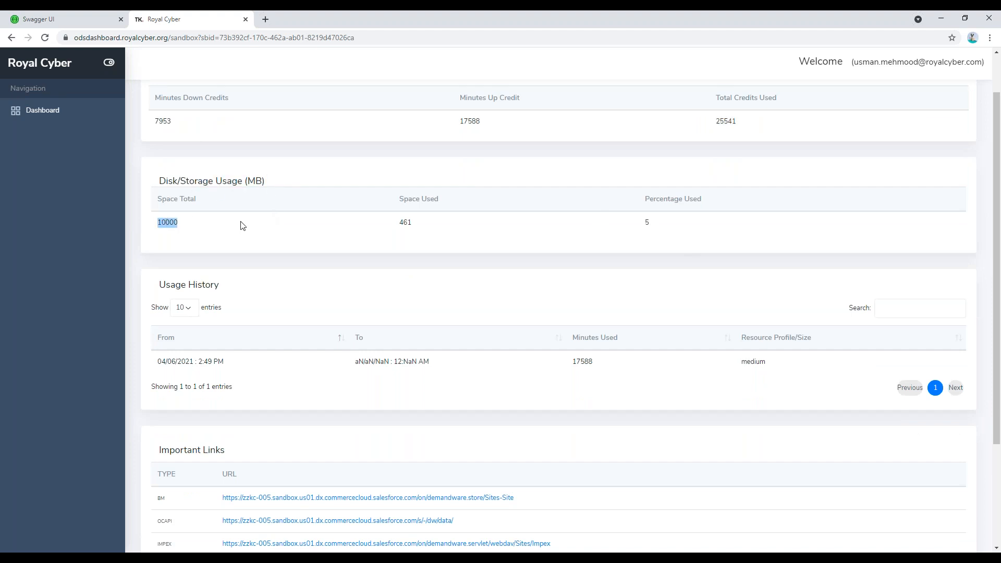
double_click(405, 222)
scroll(443, 244, down, 2)
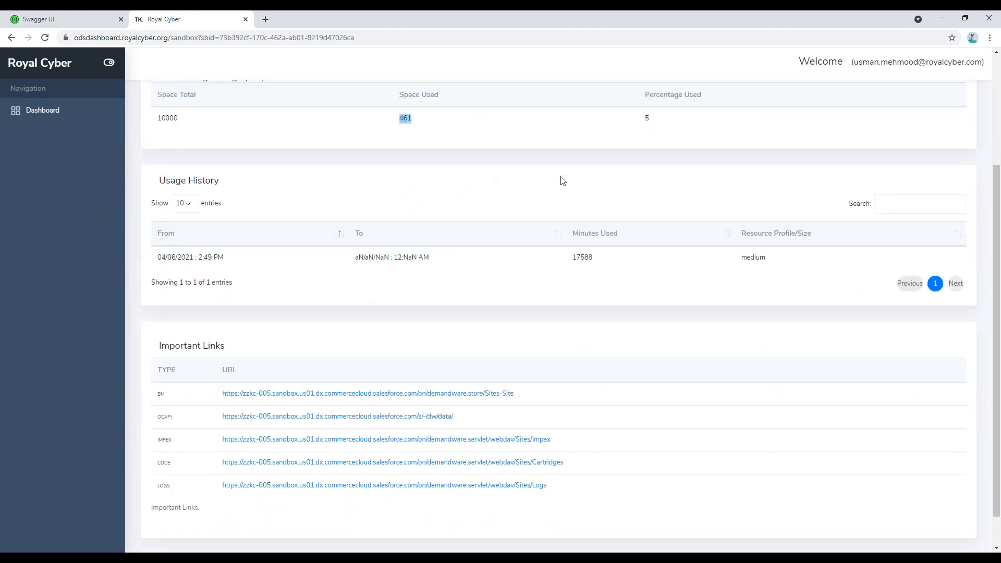
Step: Set the credits report's From date to 2021-02-15 and refresh the report
scroll(562, 180, up, 3)
scroll(562, 180, up, 1)
click(764, 110)
click(724, 134)
click(724, 134)
click(723, 135)
click(743, 202)
click(931, 116)
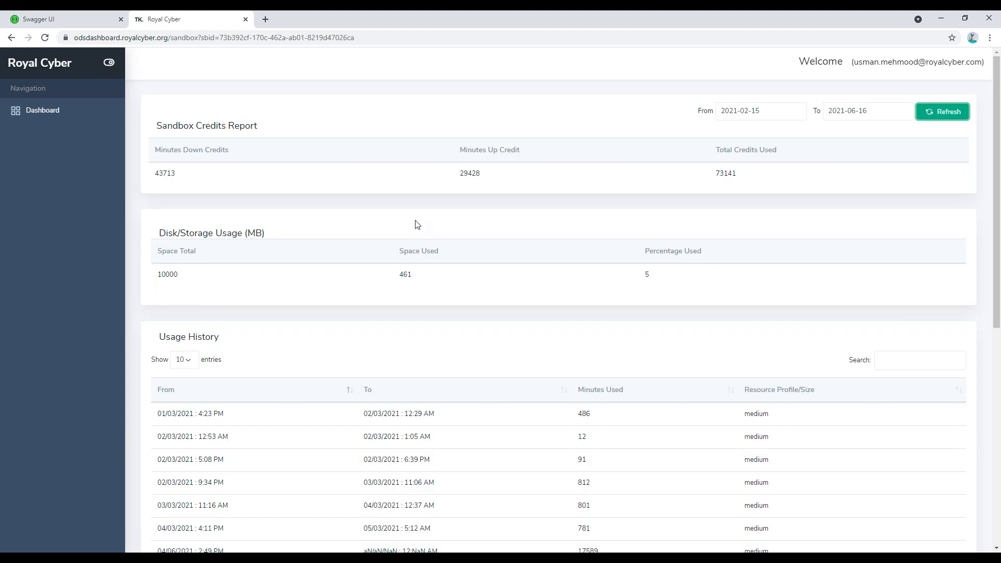
Step: Examine the usage history entries for the extended date range
scroll(417, 224, down, 3)
drag(161, 257, 795, 264)
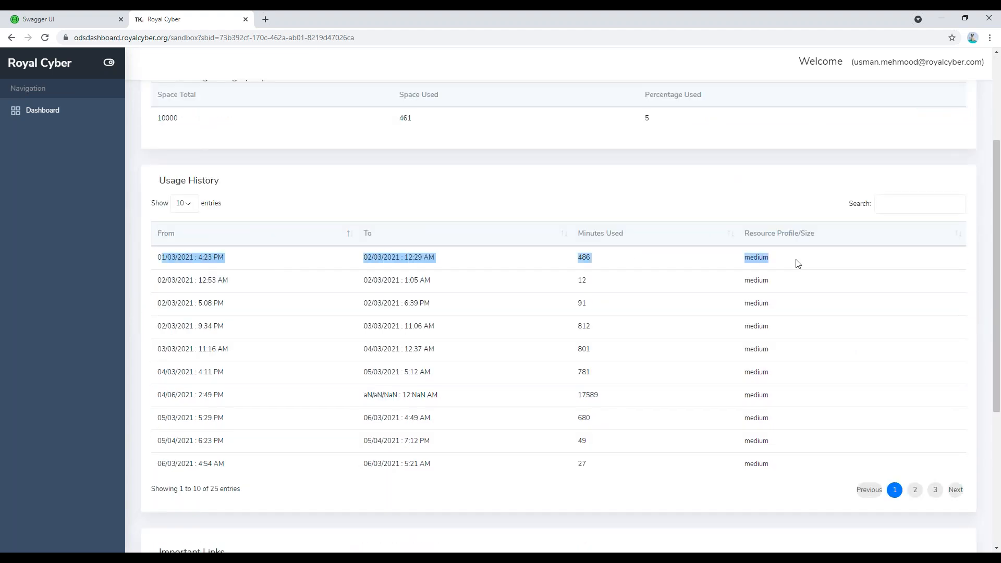
click(803, 301)
scroll(790, 300, down, 2)
Step: Filter the usage history by the date 05/04/2021, copied from an entry's To column, and check the matching entry's end time
click(908, 100)
drag(364, 336, 400, 337)
right_click(395, 332)
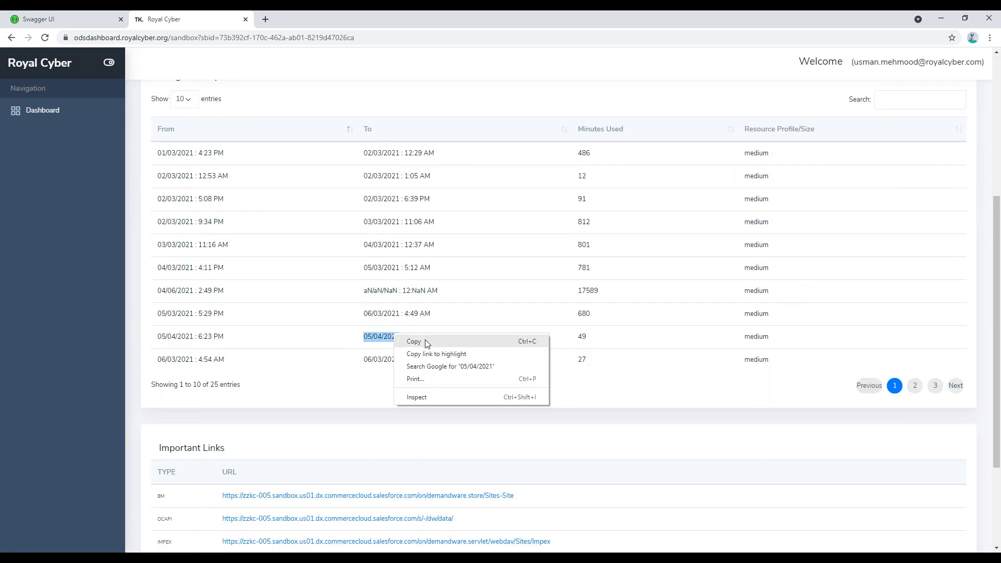
click(424, 340)
click(904, 104)
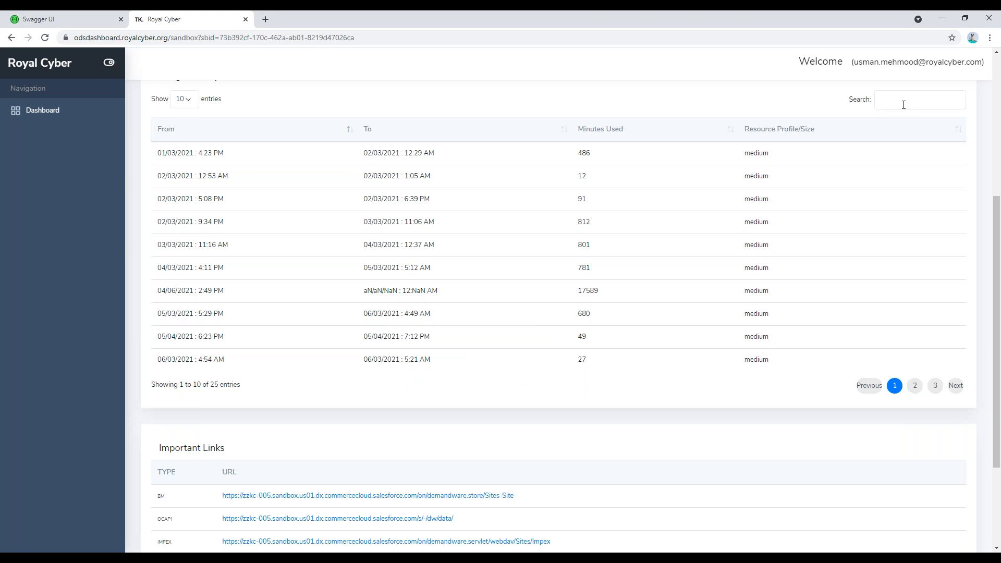
key(ctrl+v)
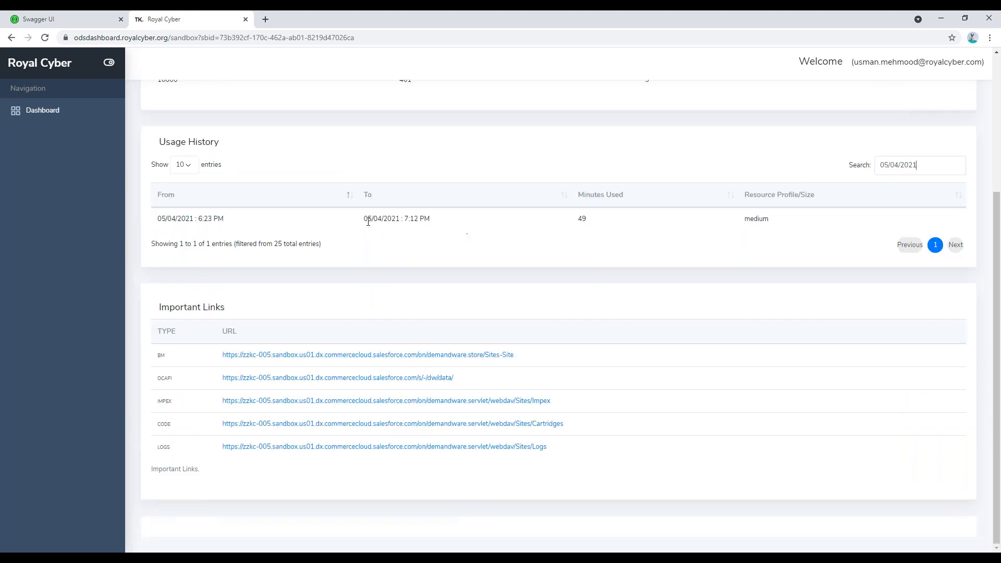
drag(364, 218, 436, 218)
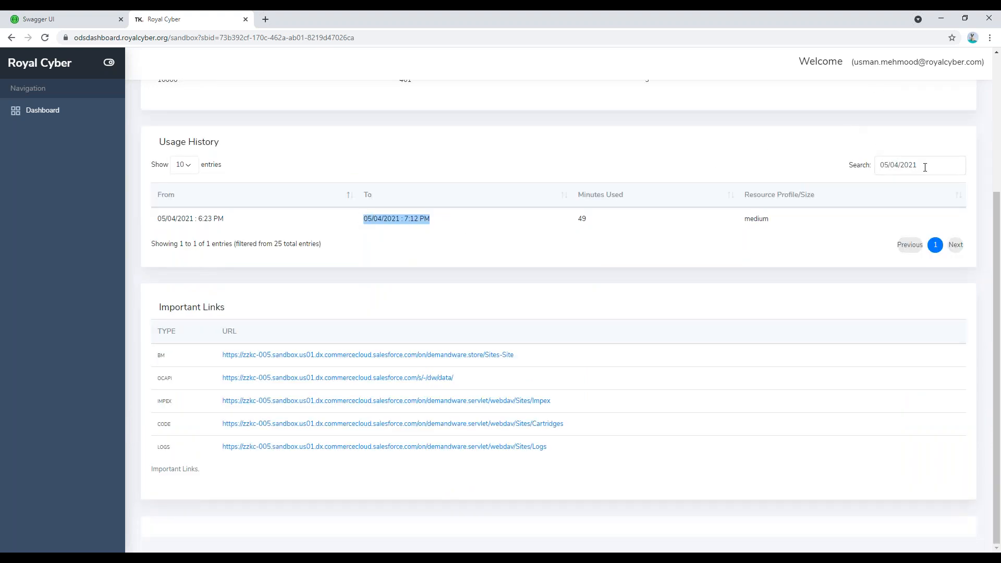
Step: Clear the usage history search and view page 2 of the entries
drag(918, 166, 865, 167)
key(BackSpace)
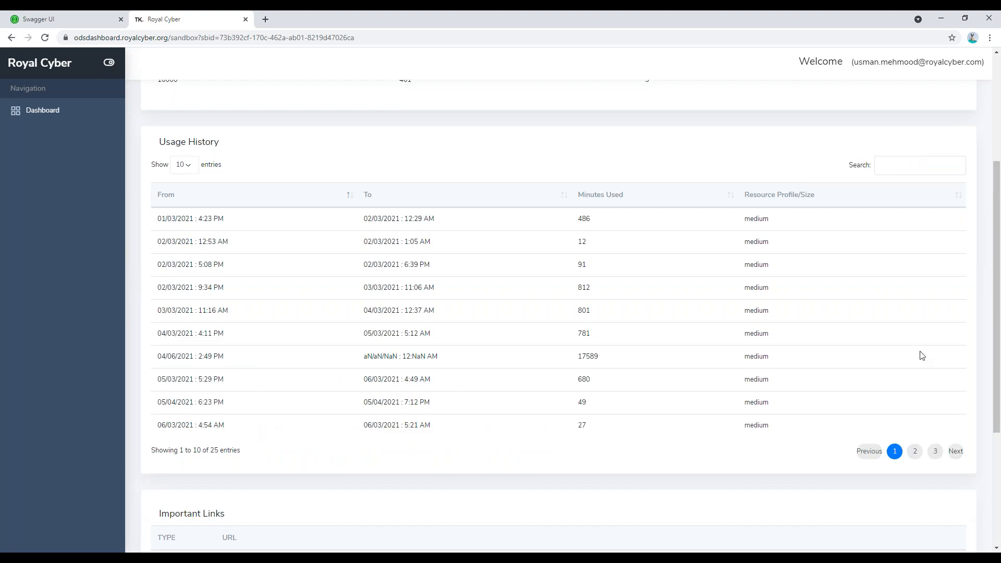
click(915, 452)
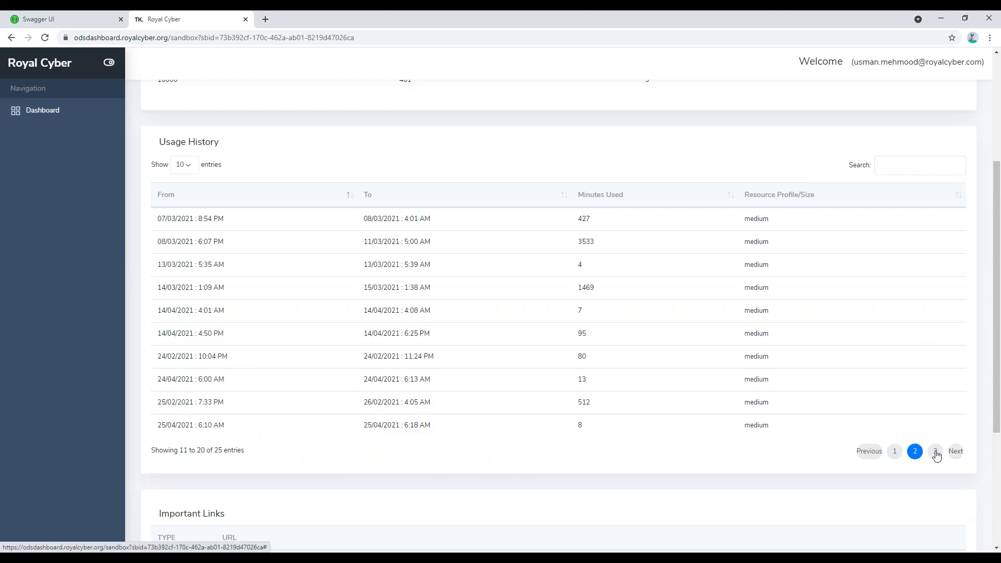
Step: Sort the usage history by Minutes Used, alternating between ascending and descending order and ending on ascending
click(619, 195)
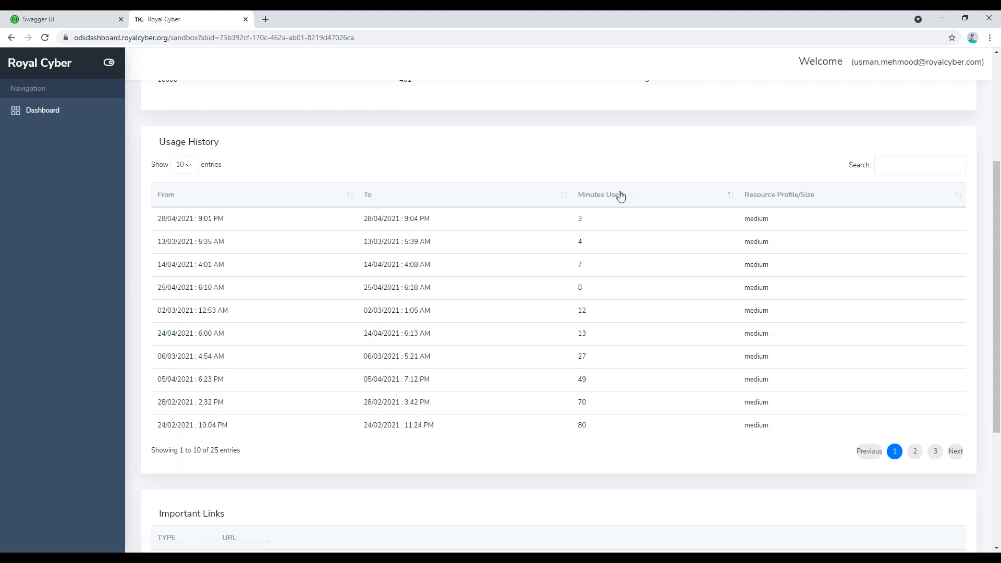
click(620, 196)
click(621, 196)
click(620, 195)
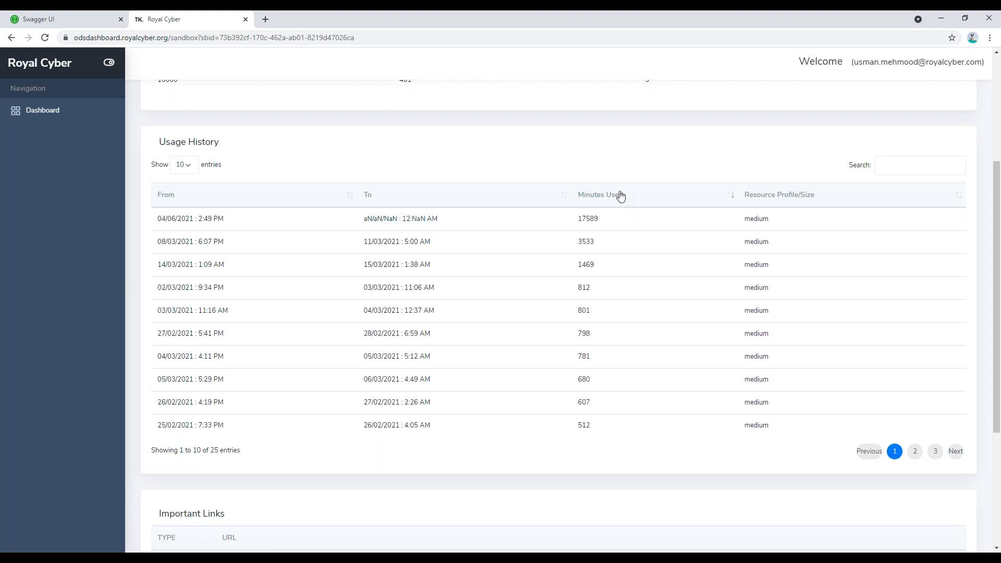
click(620, 196)
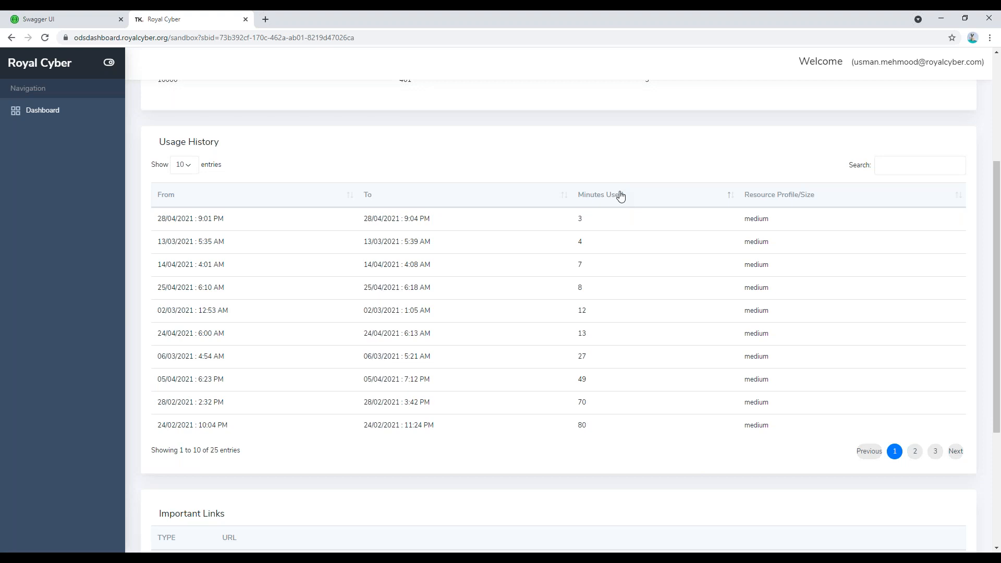
click(613, 194)
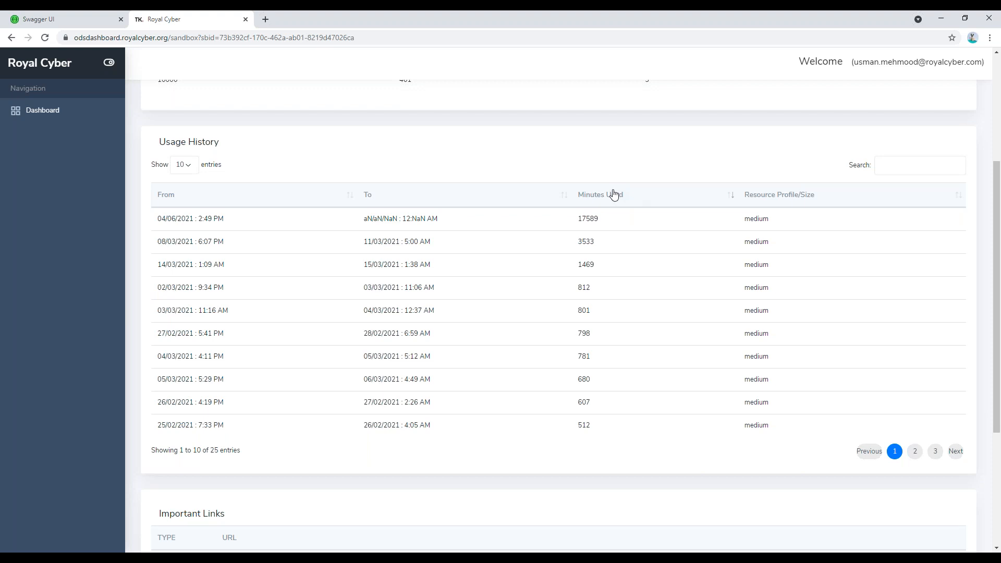
click(614, 195)
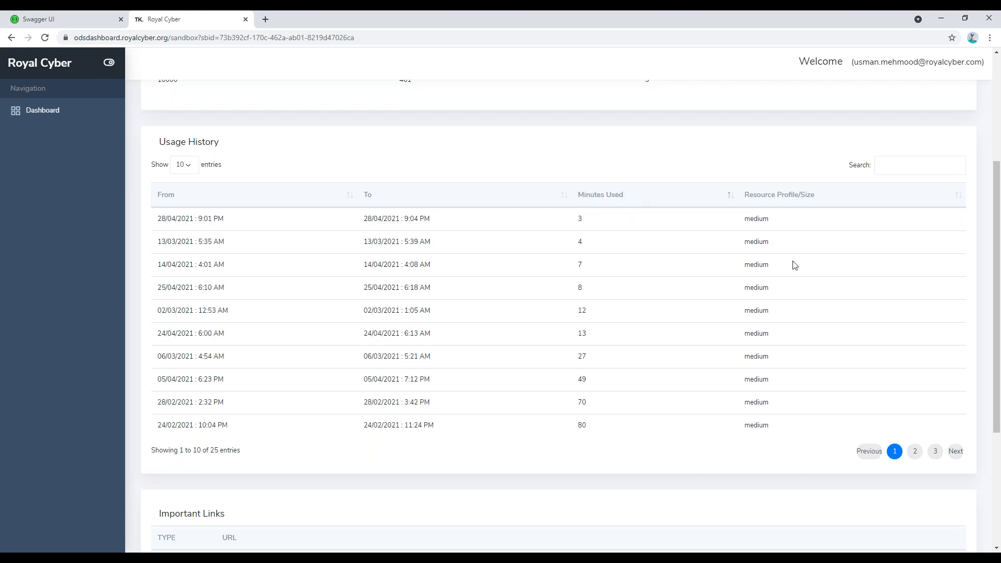
Step: Look over the instance's important links and return to the main dashboard
scroll(631, 262, down, 1)
scroll(631, 262, down, 3)
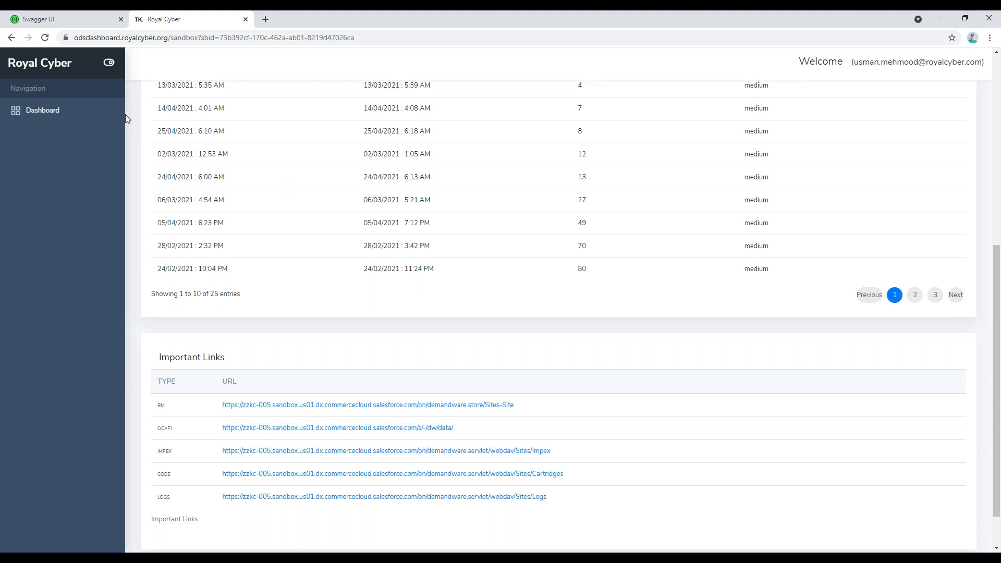
click(40, 116)
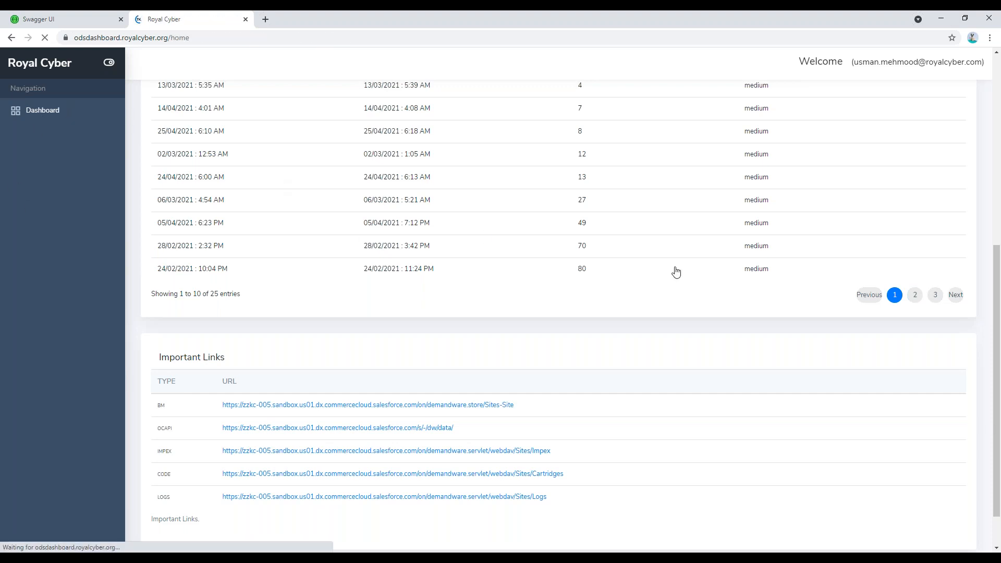